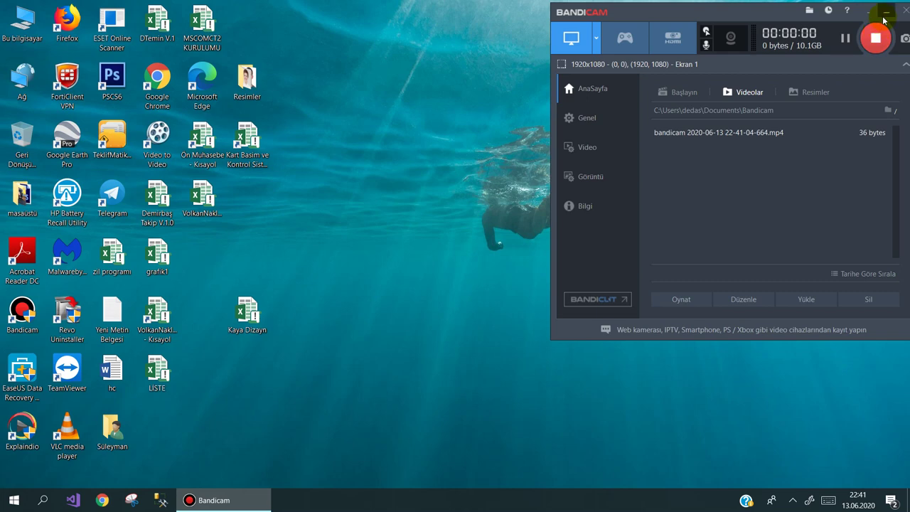
Log into the Kaya Dizayn app with the account password to reach its main menu
click(885, 14)
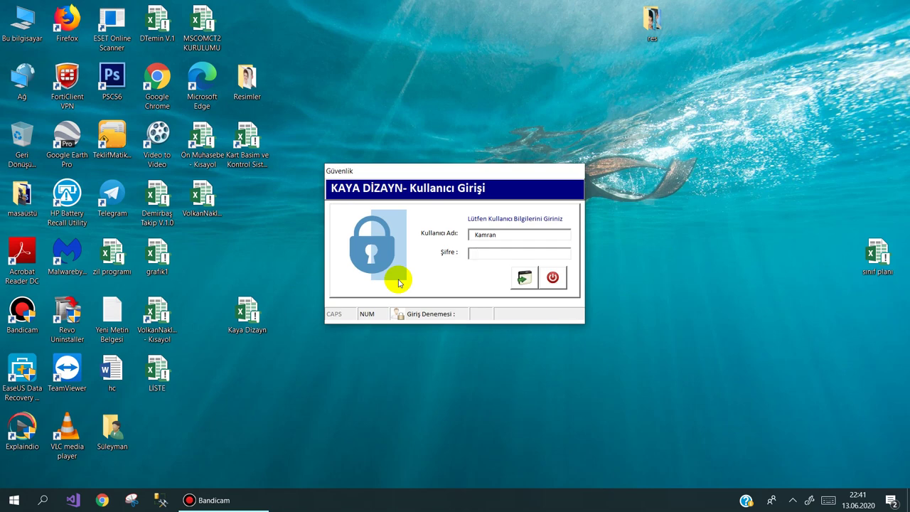
text(1)
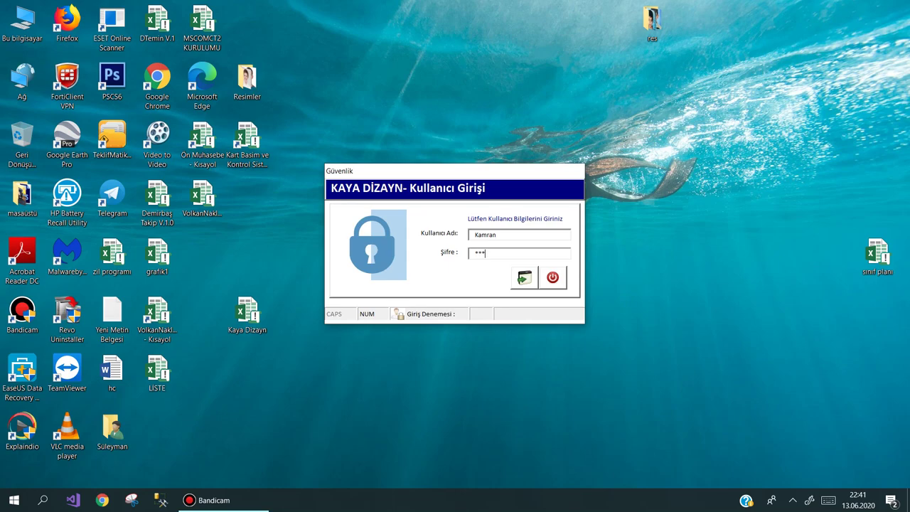
key(Return)
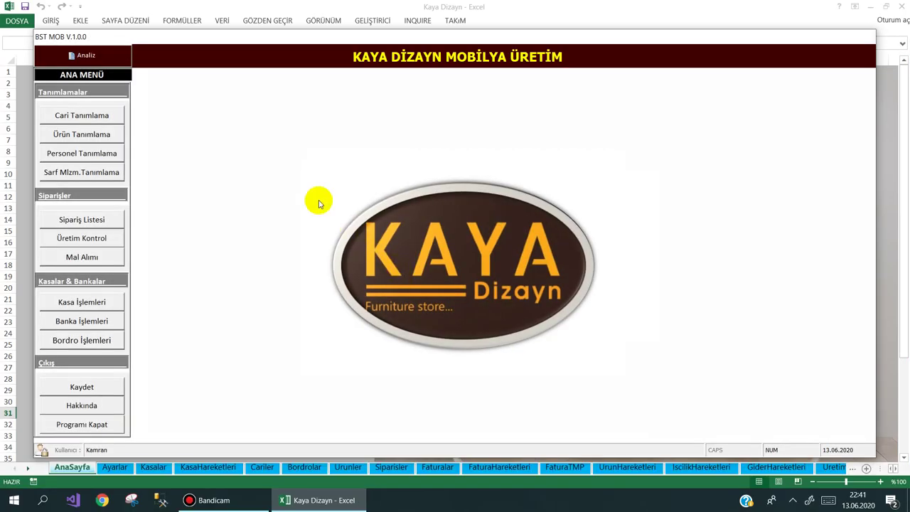
click(102, 116)
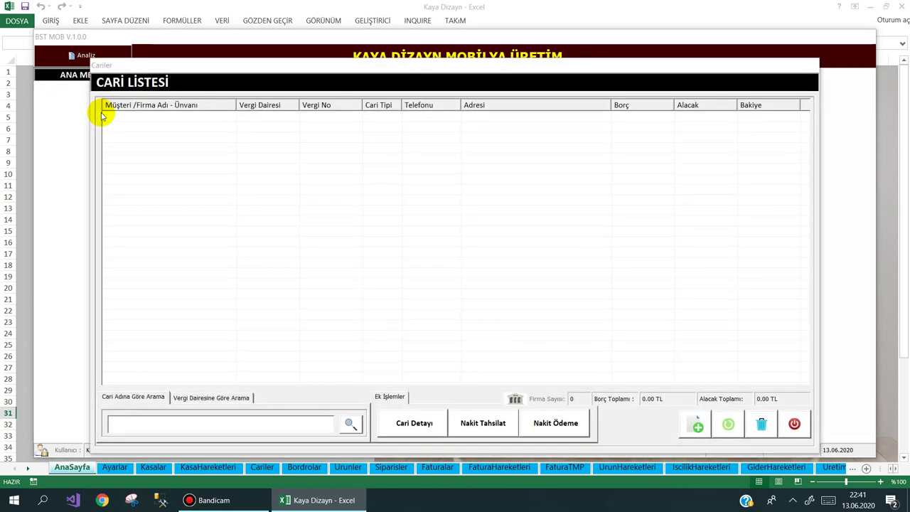
key(Escape)
click(100, 135)
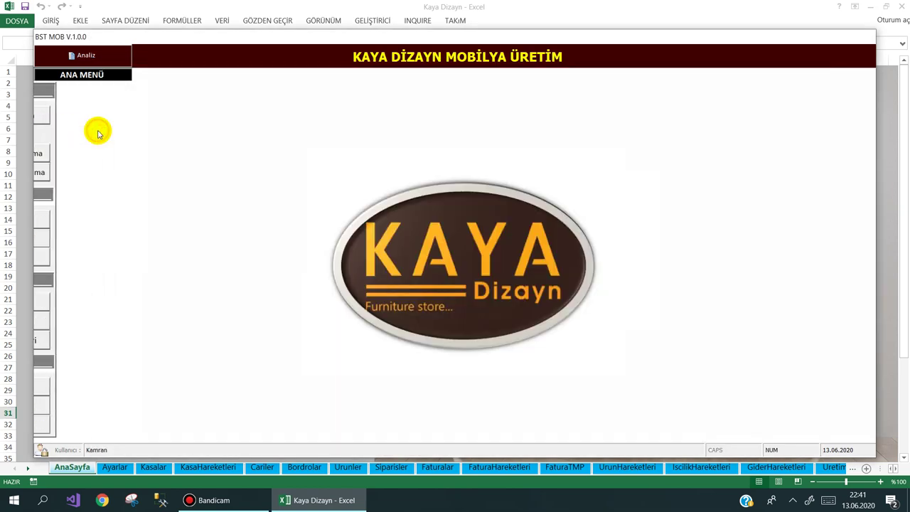
key(Escape)
click(101, 154)
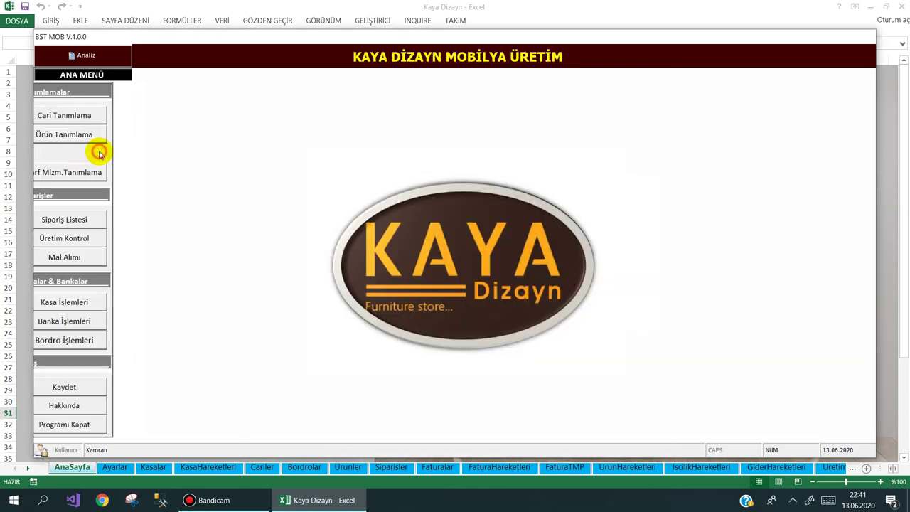
key(Escape)
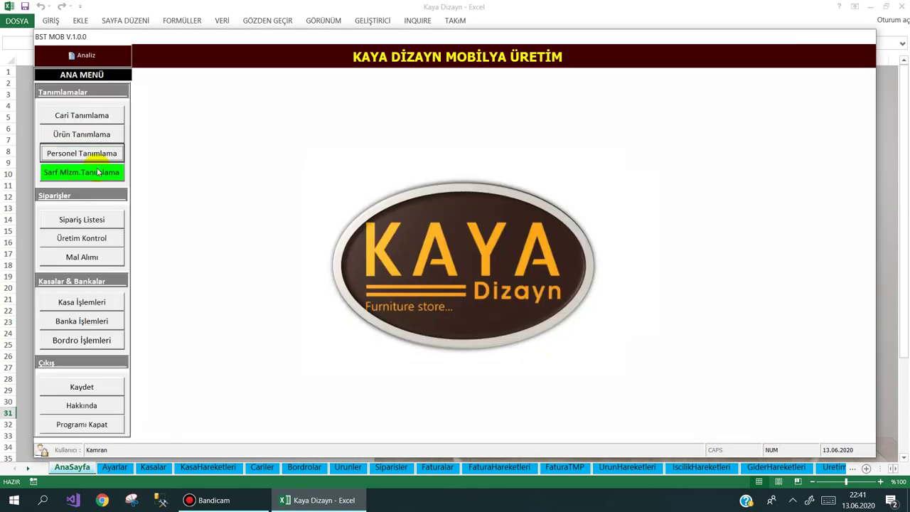
click(98, 171)
key(Escape)
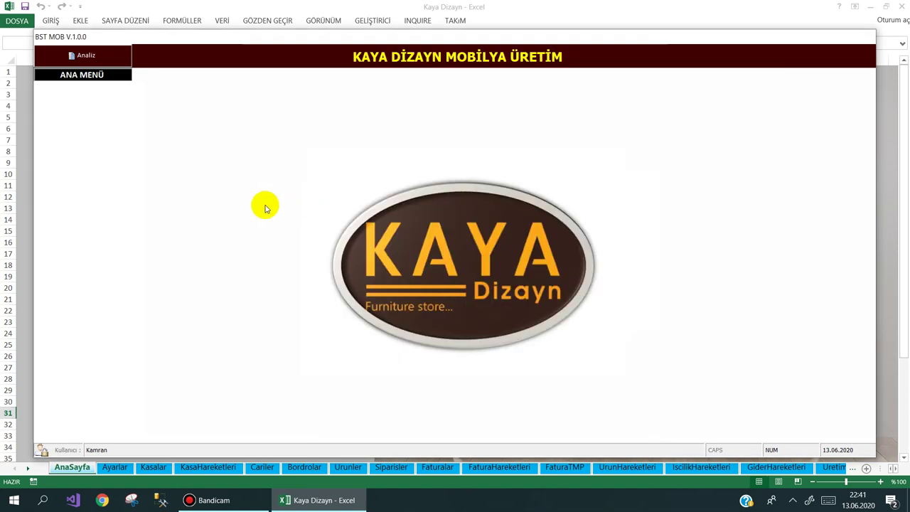
mouse_move(57, 238)
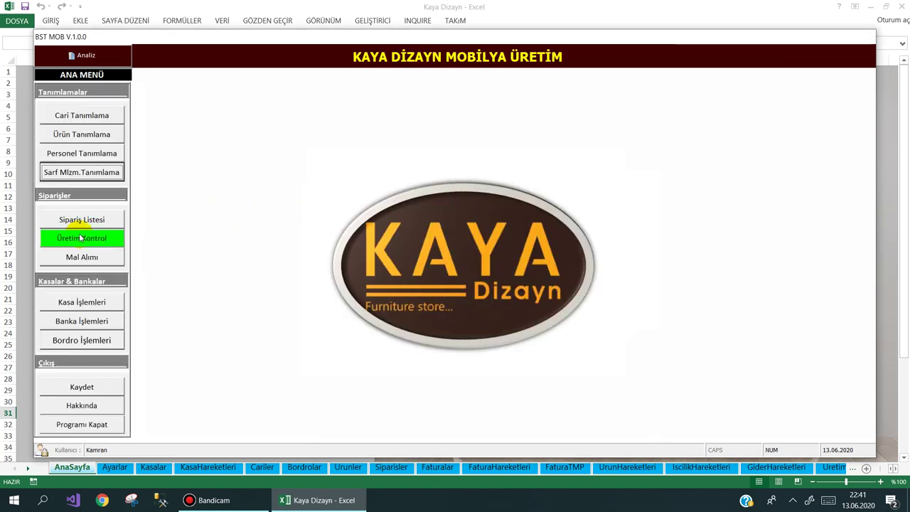
click(81, 222)
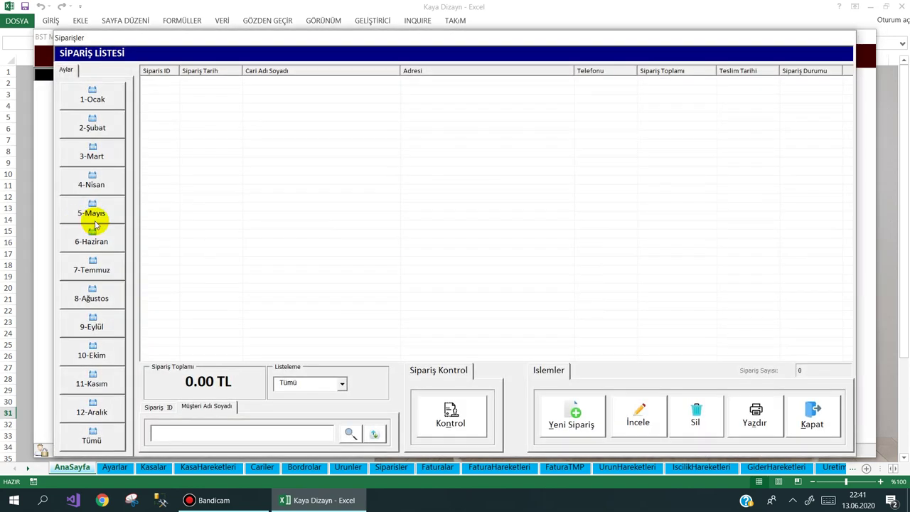
key(Escape)
click(82, 240)
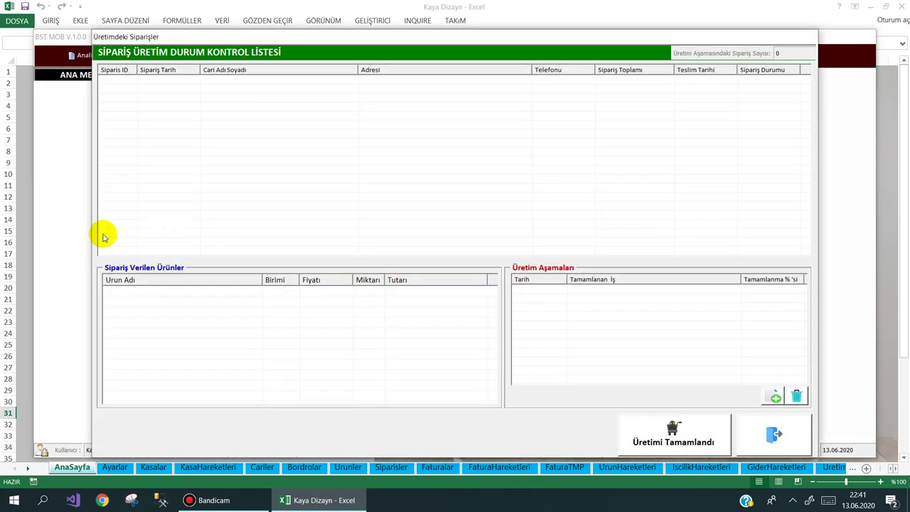
key(Escape)
click(72, 260)
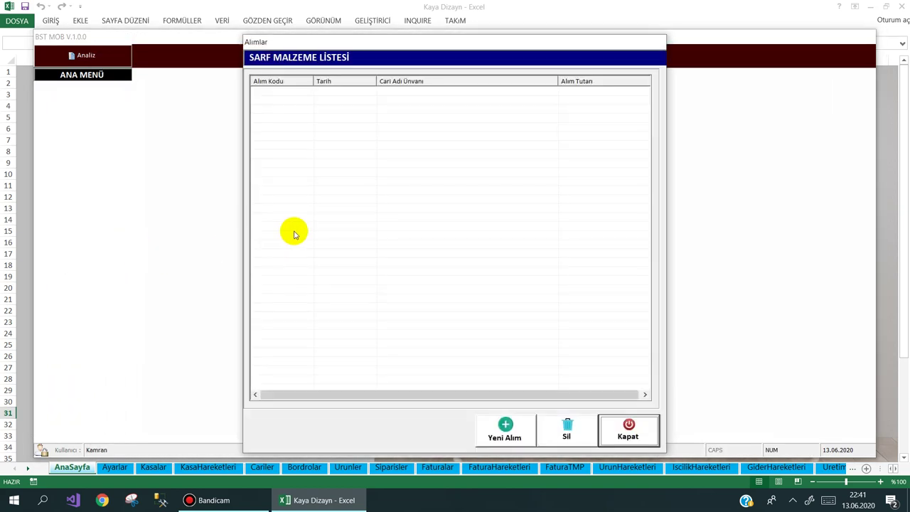
click(505, 438)
key(Escape)
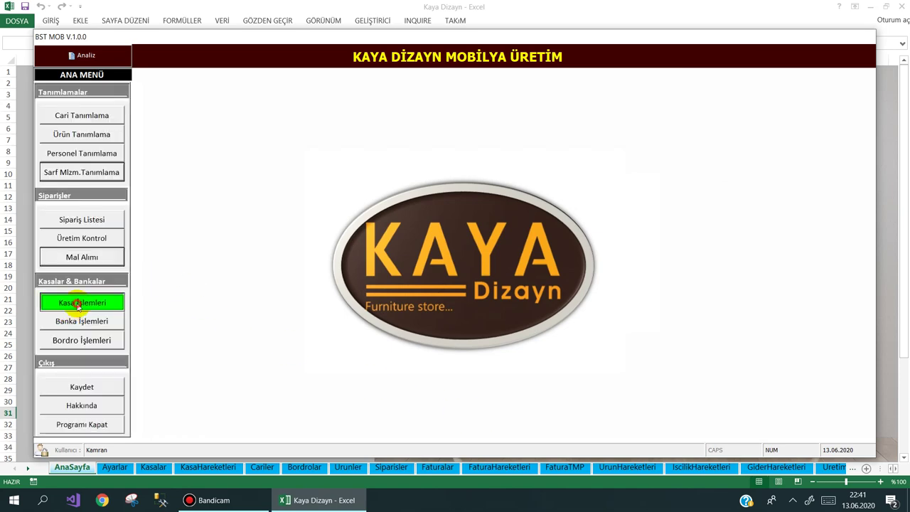
Check the empty Kasa Listesi, Bordro Raporu and Çek Girişi forms, then open the empty Cari Listesi
click(76, 303)
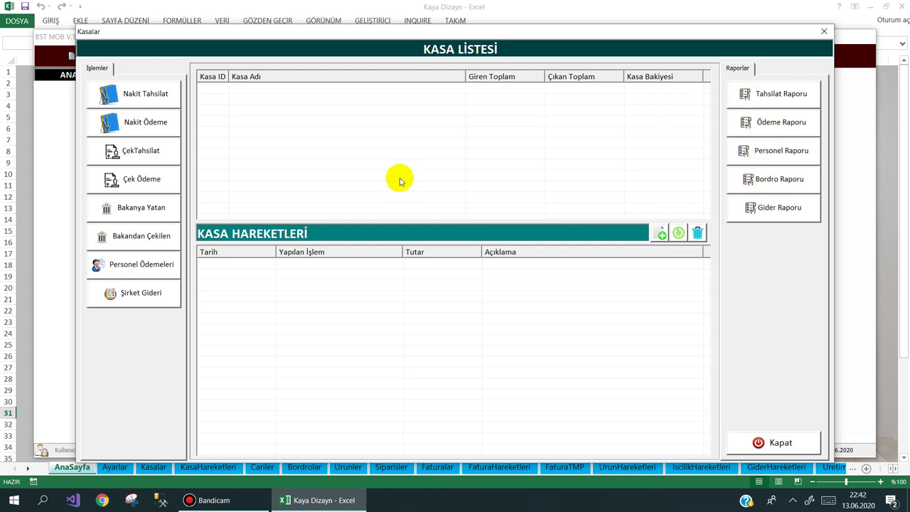
key(Escape)
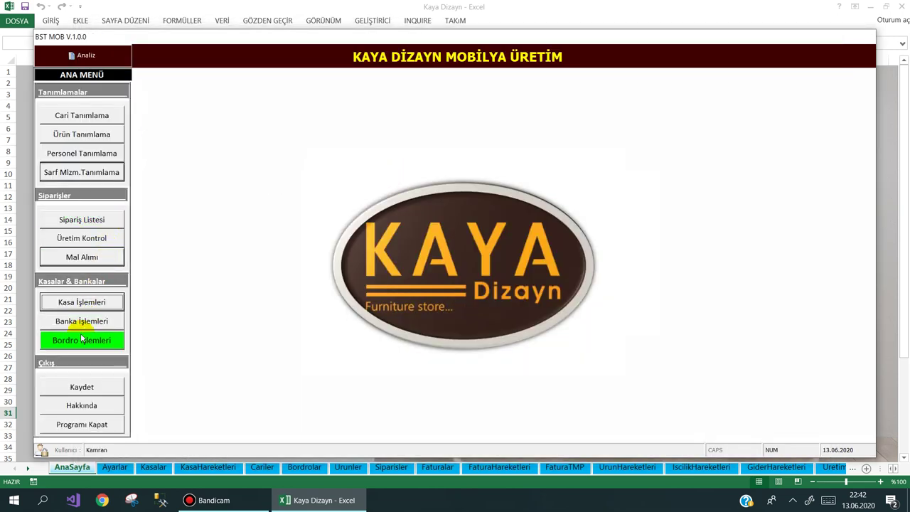
click(61, 319)
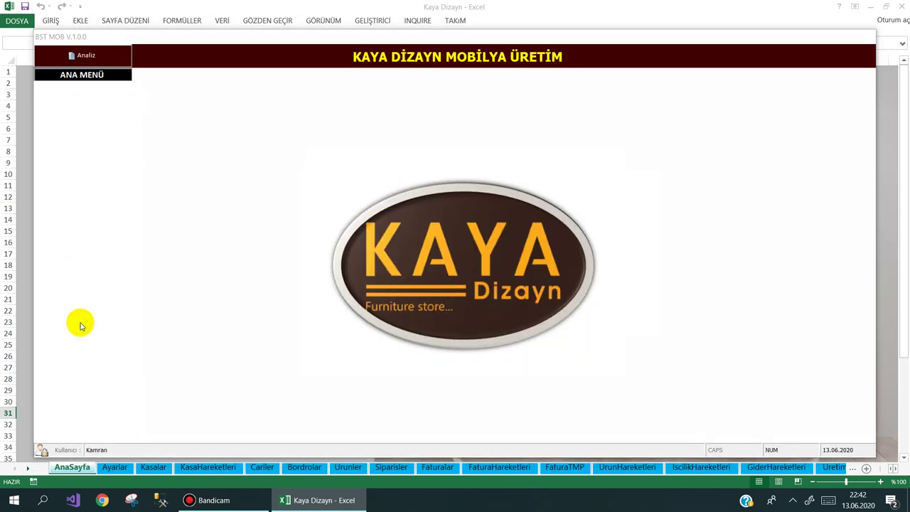
click(81, 340)
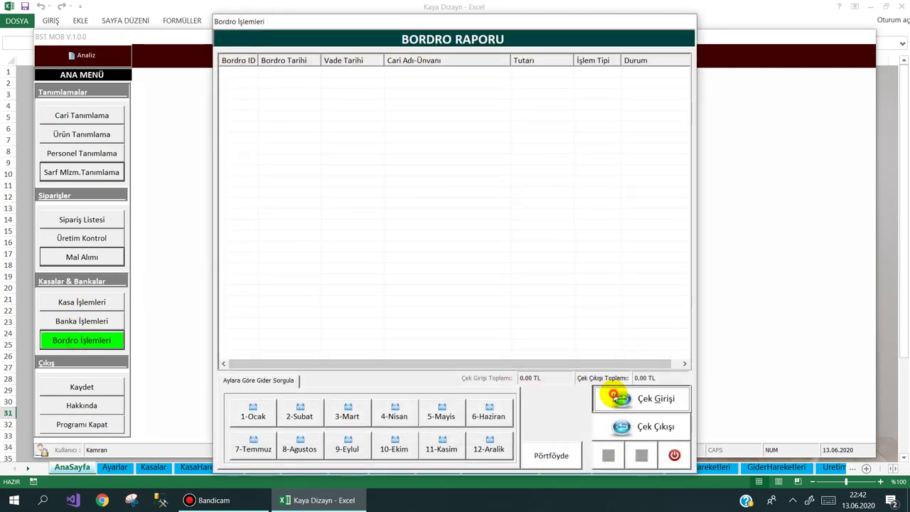
click(616, 398)
key(Escape)
key(Escape)
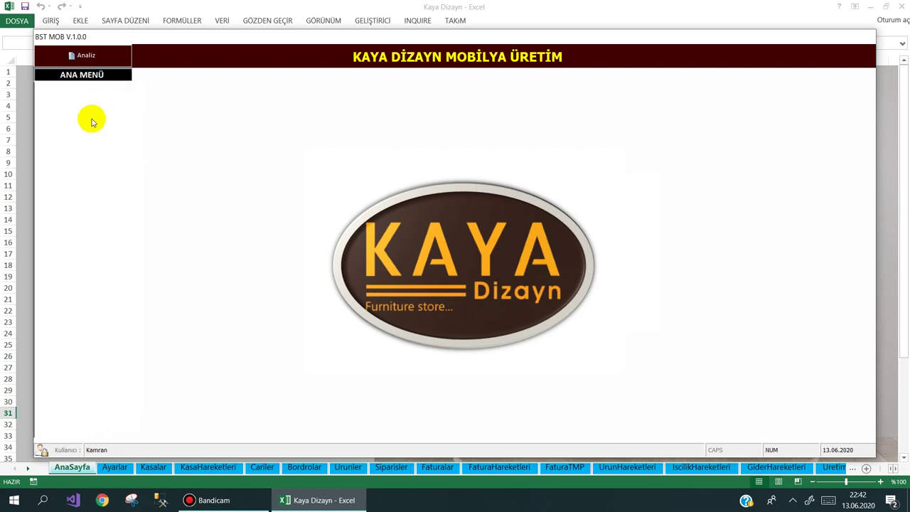
click(64, 117)
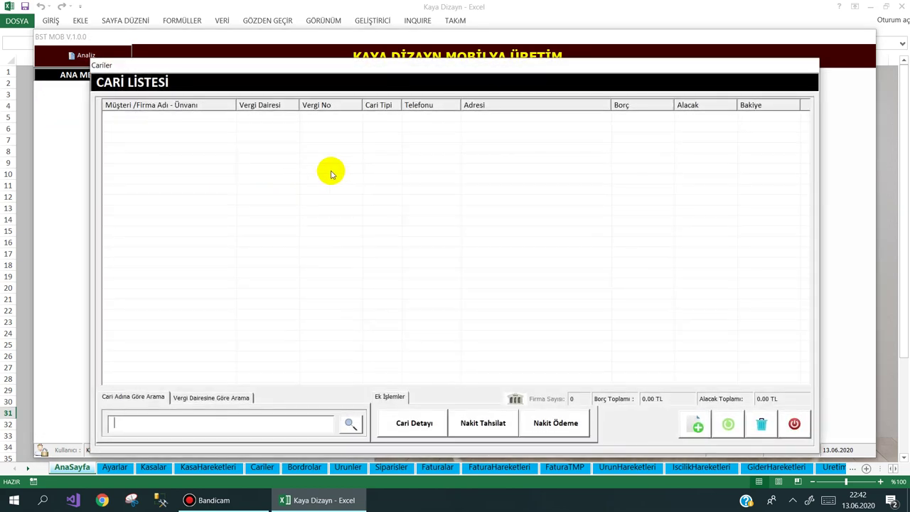
Save a new Alıcı account with the customer's name, phone number and address, then open blank record 59
click(697, 428)
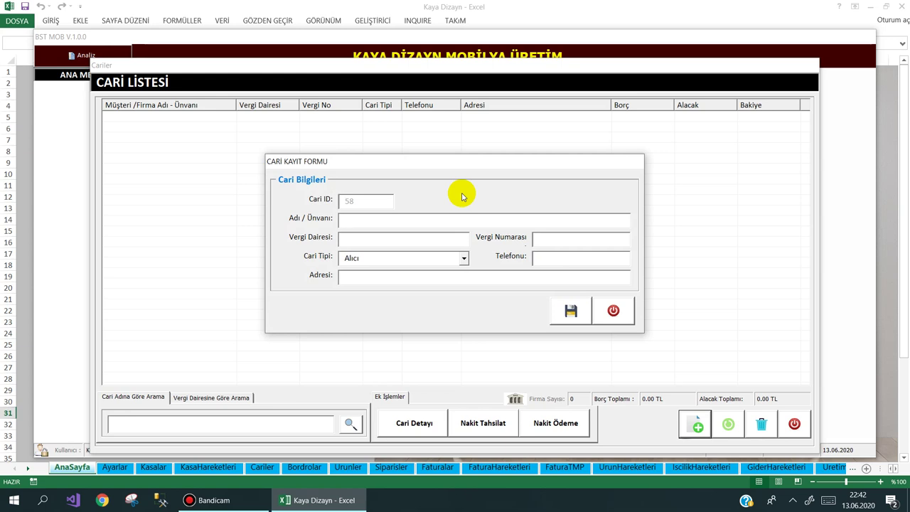
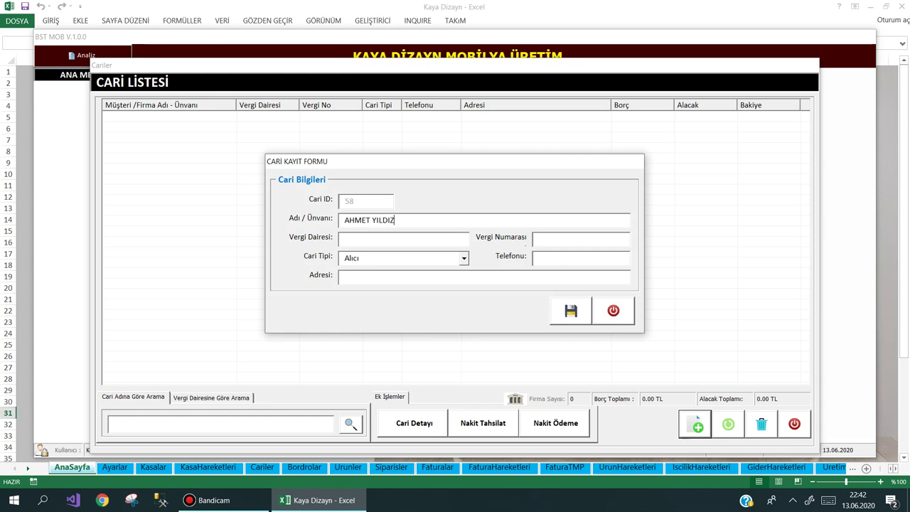
key(Tab)
key(Tab)
key(Tab)
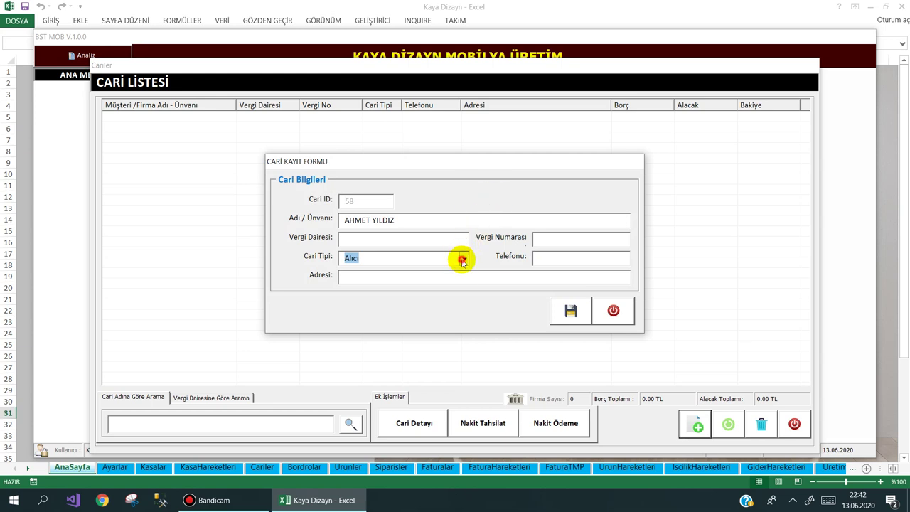
click(551, 256)
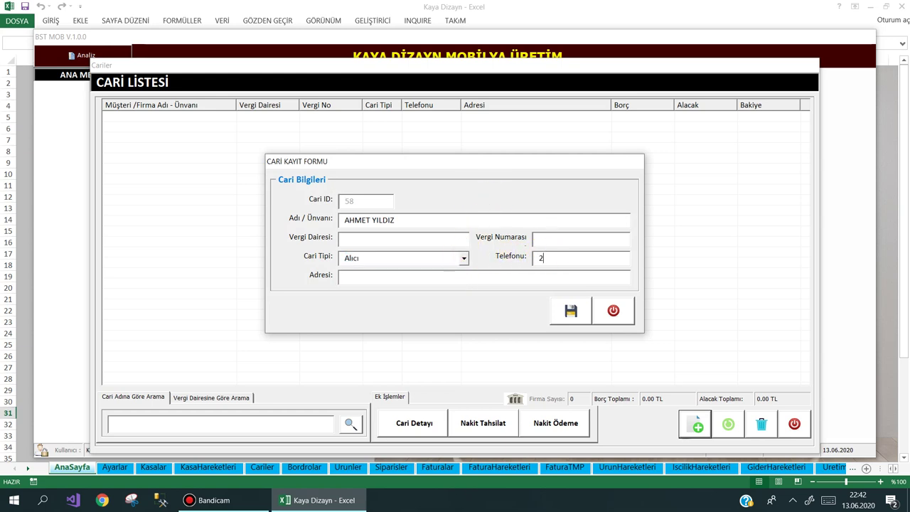
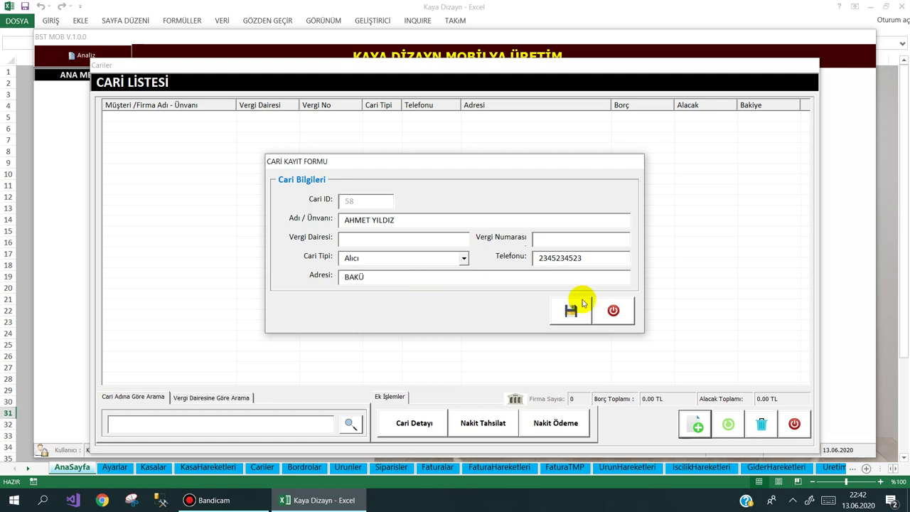
click(569, 310)
click(425, 292)
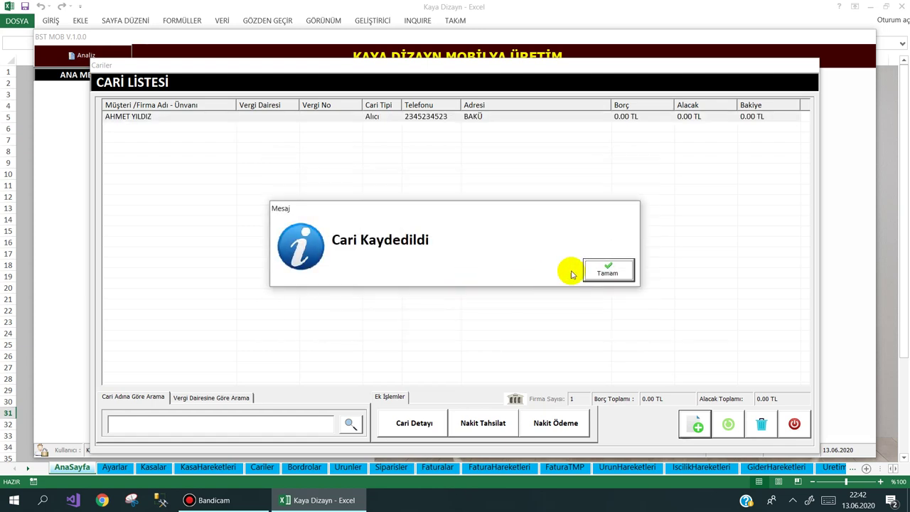
click(573, 269)
click(691, 427)
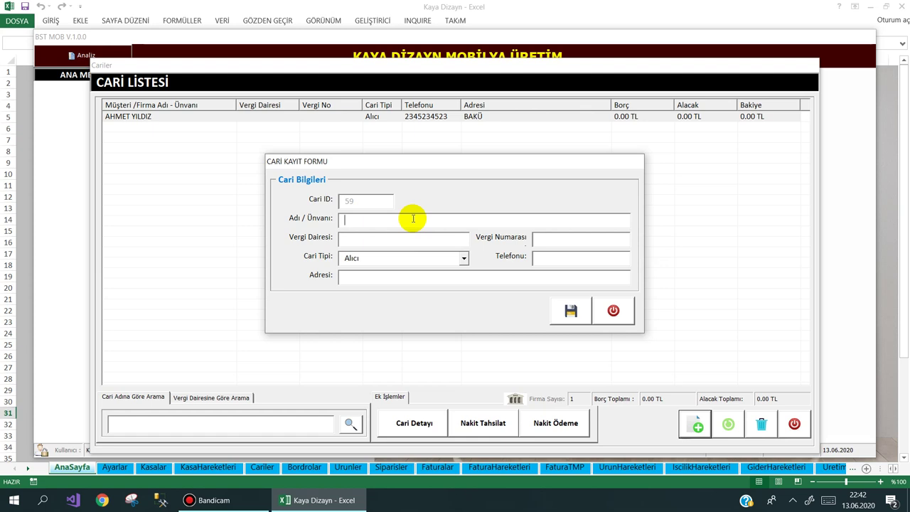
Save BAKÜ MOBİLYA as a Satıcı account with its tax office, tax number, phone and address
text(BAKÜ )
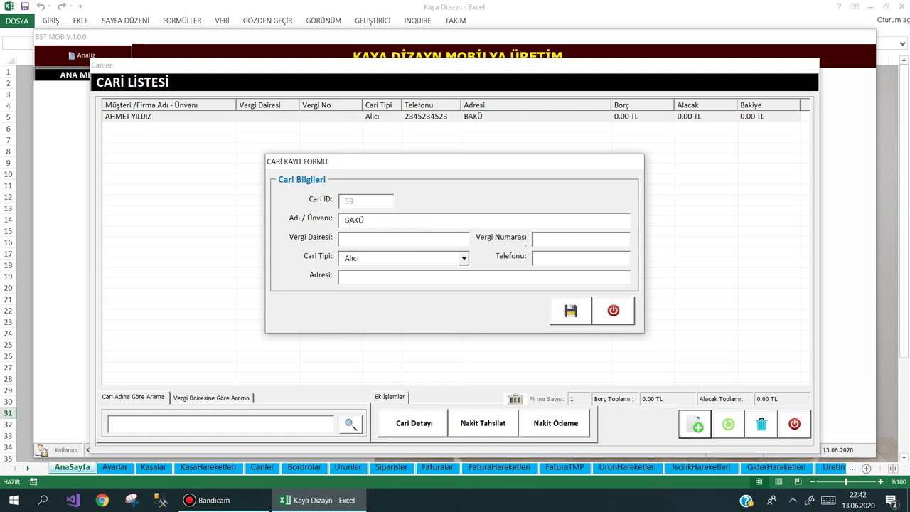
text(MOBİLYA)
click(389, 239)
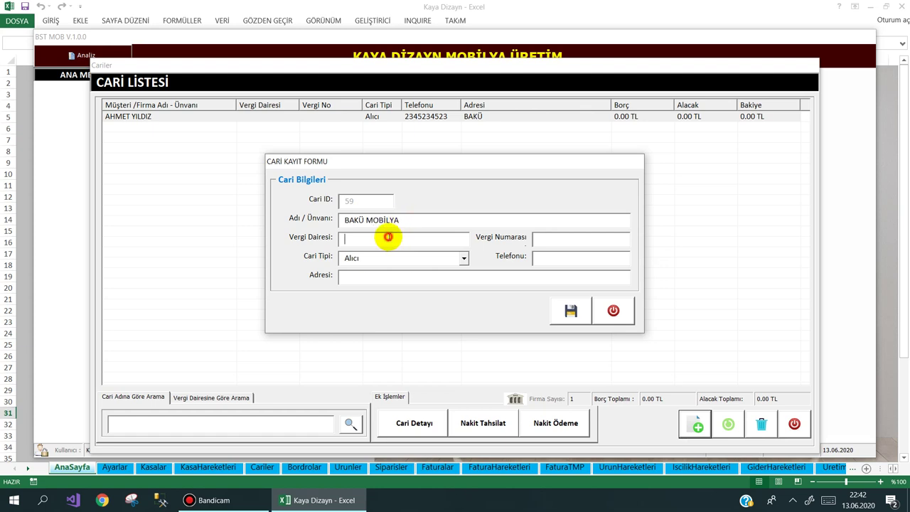
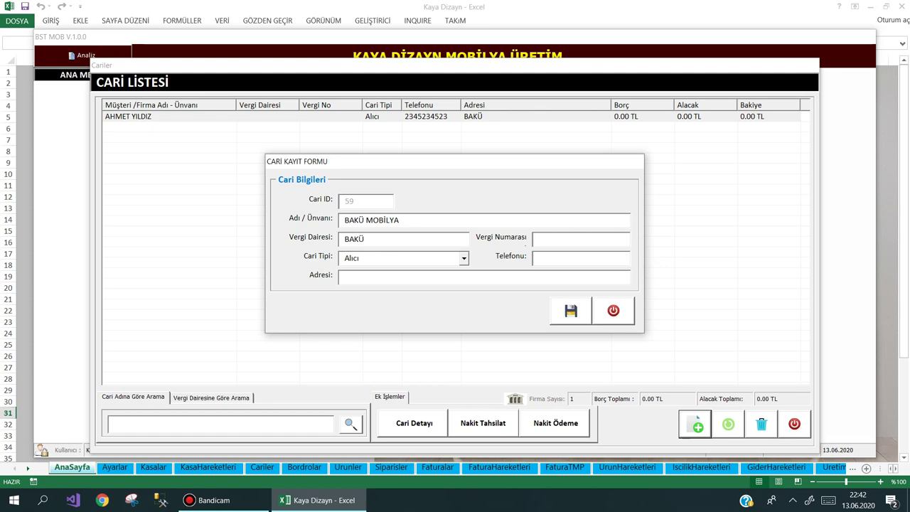
key(Tab)
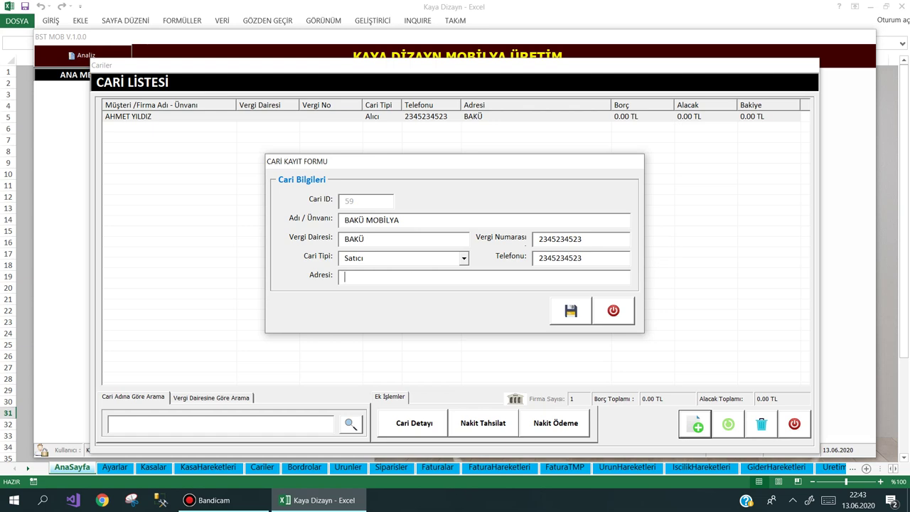
key(Tab)
key(Return)
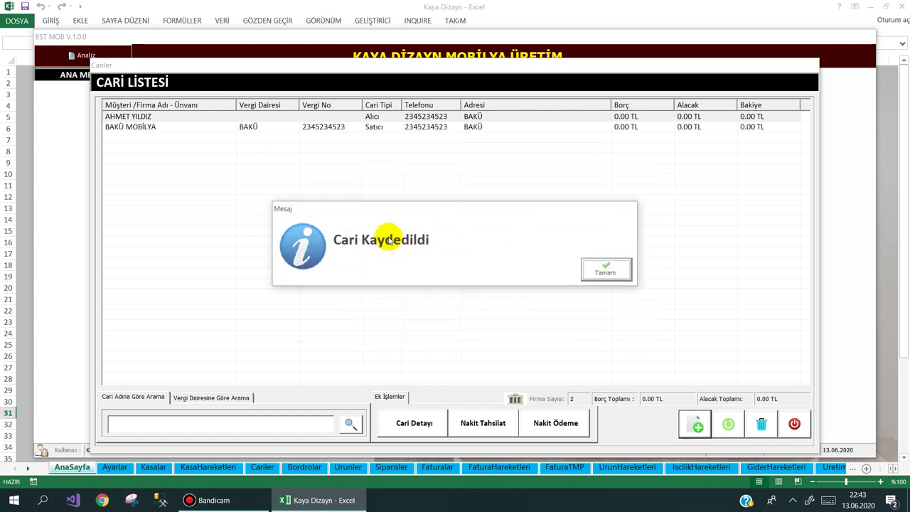
key(Return)
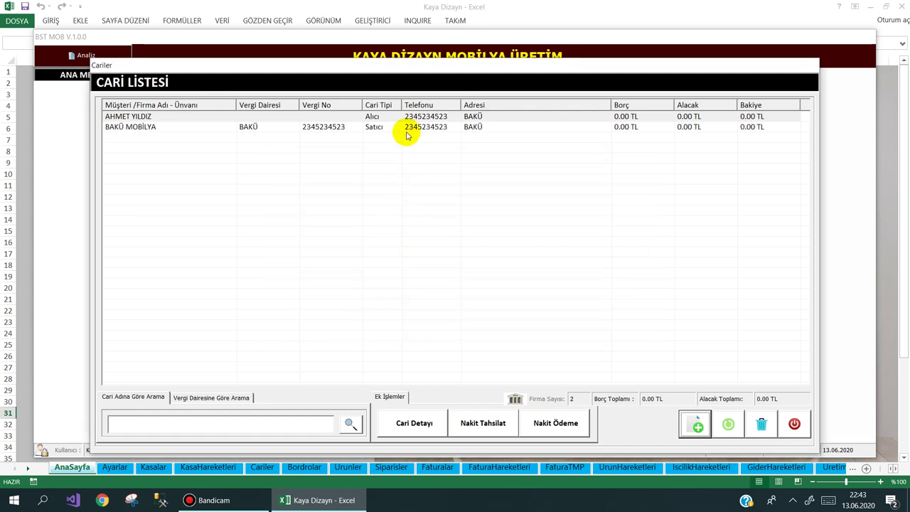
Select BAKÜ MOBİLYA in Cari Listesi, then close the list to return to the main menu
click(373, 118)
click(382, 127)
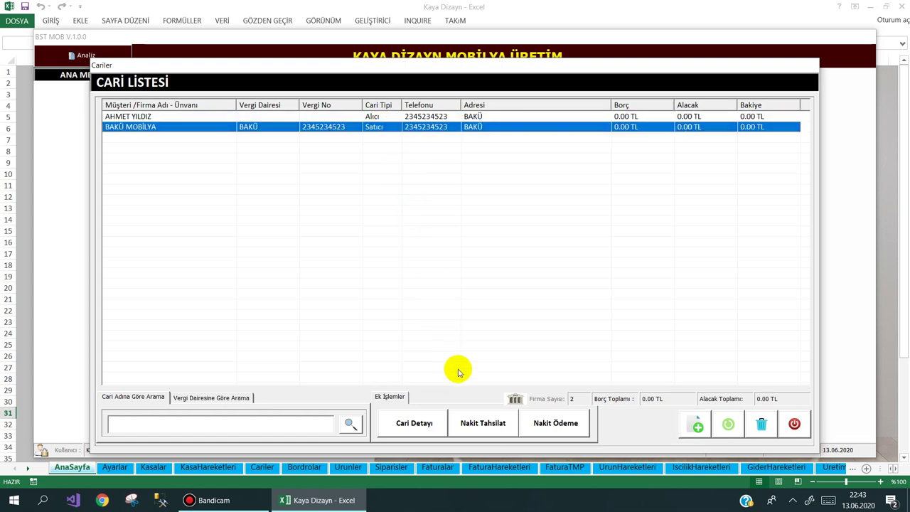
click(469, 421)
click(549, 424)
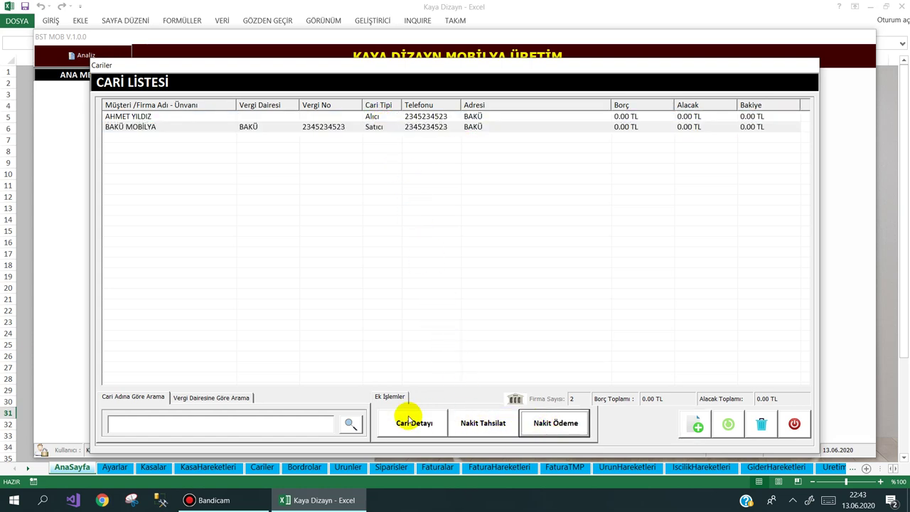
click(411, 423)
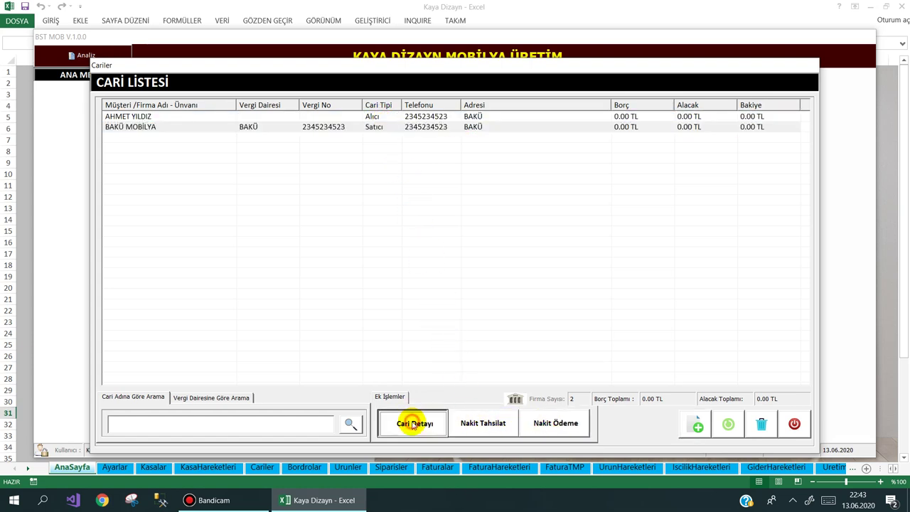
click(795, 423)
Add KANEPE to the Ürün Listesi with a sale price of 3000
click(81, 135)
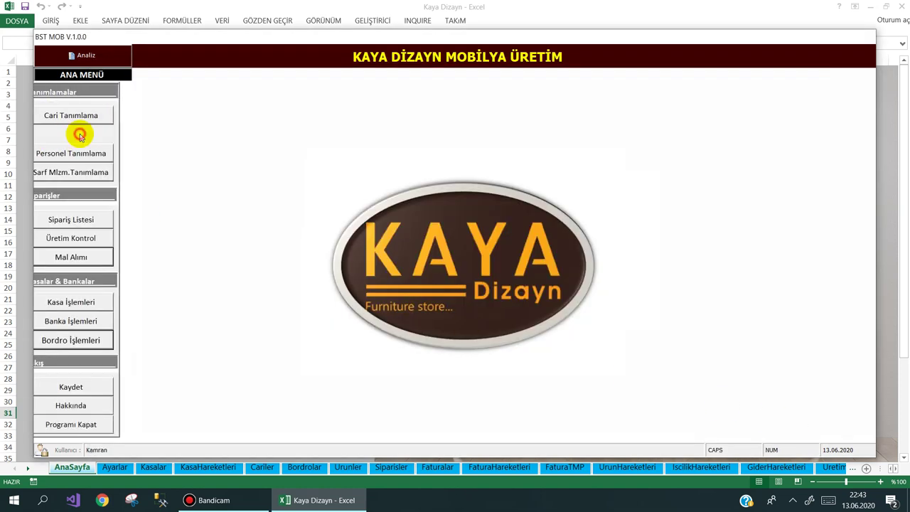
click(539, 438)
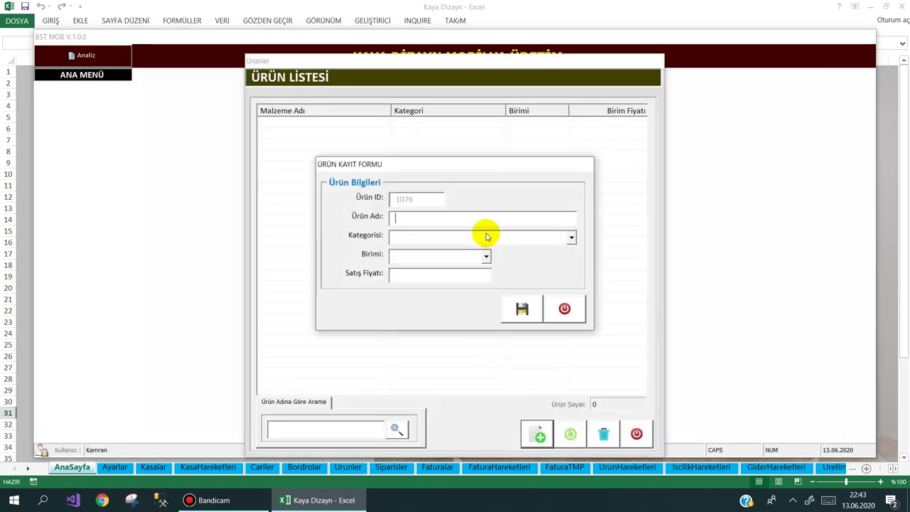
text(KANEPE)
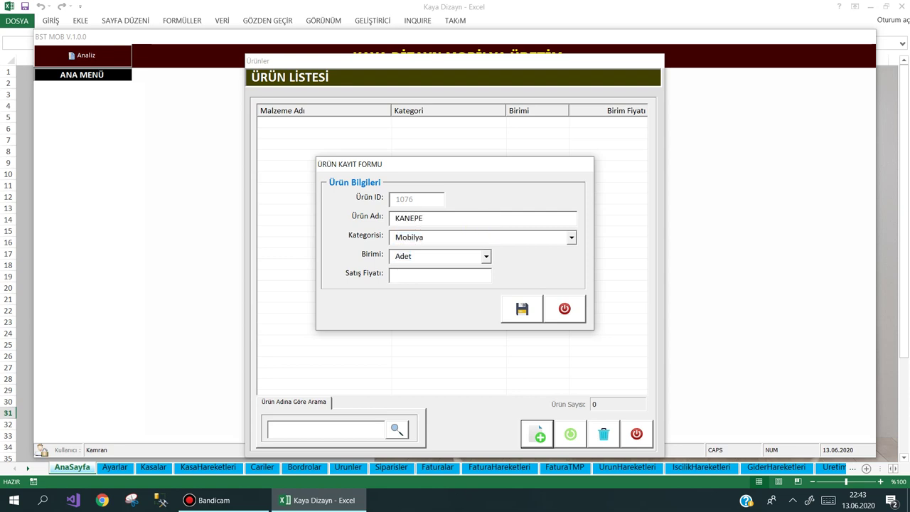
key(Tab)
text(3000)
key(Return)
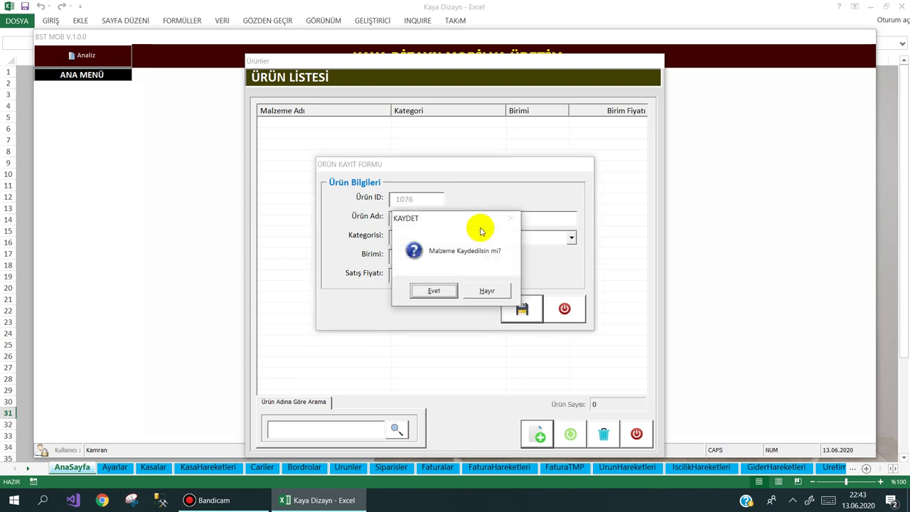
key(Return)
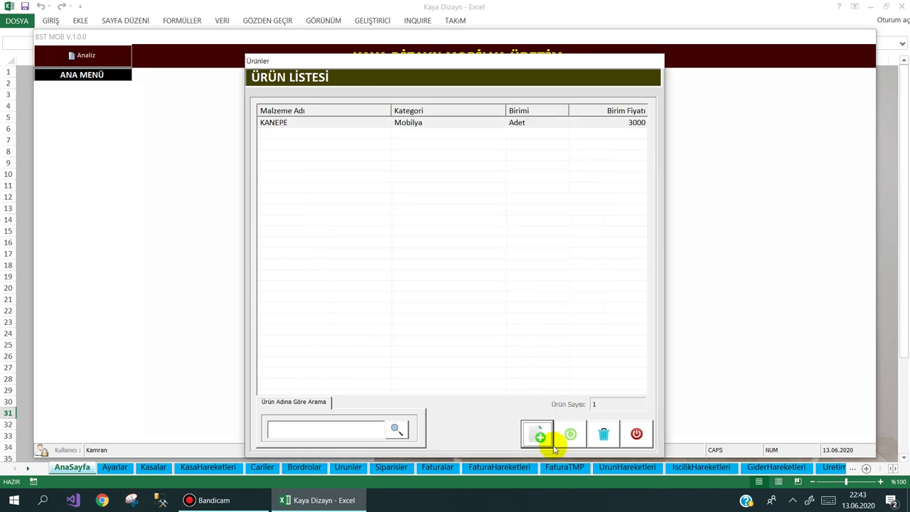
Add MUTFAK DOLABI to the product list at 4500
click(540, 434)
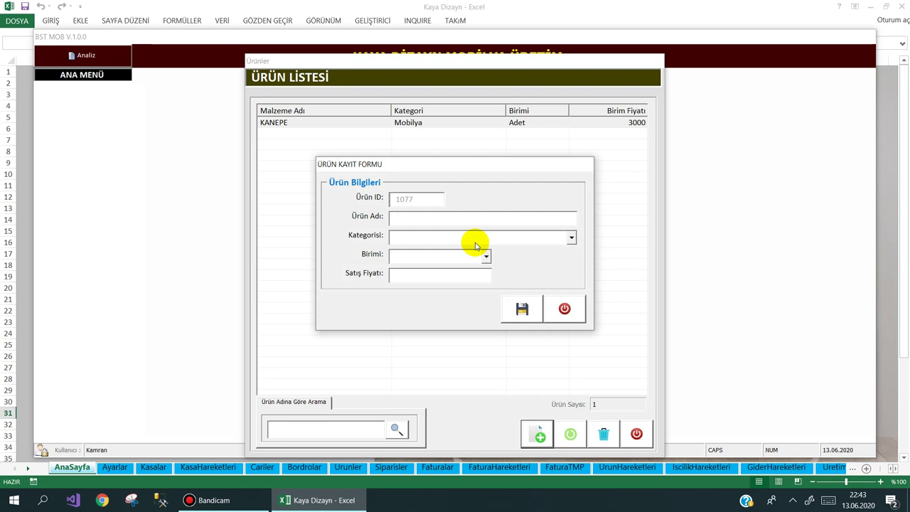
text(MUTFAK DOLABI)
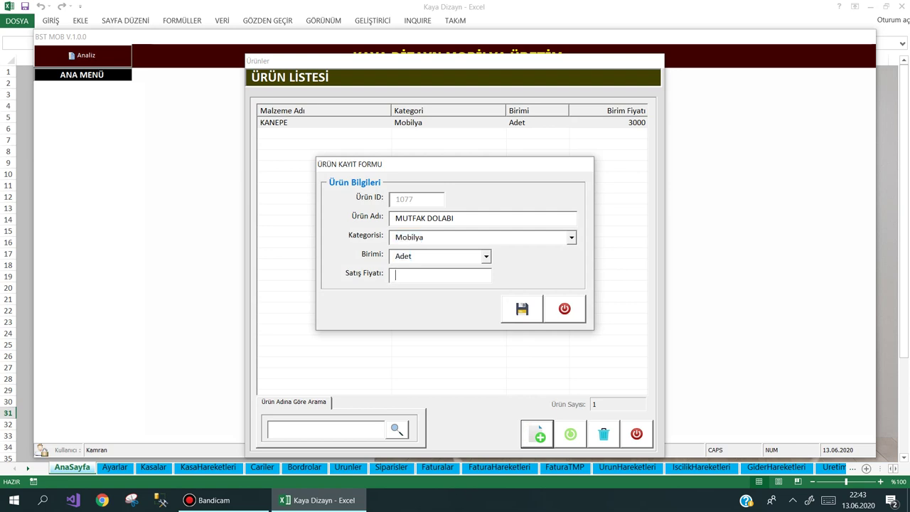
text(4500)
key(Return)
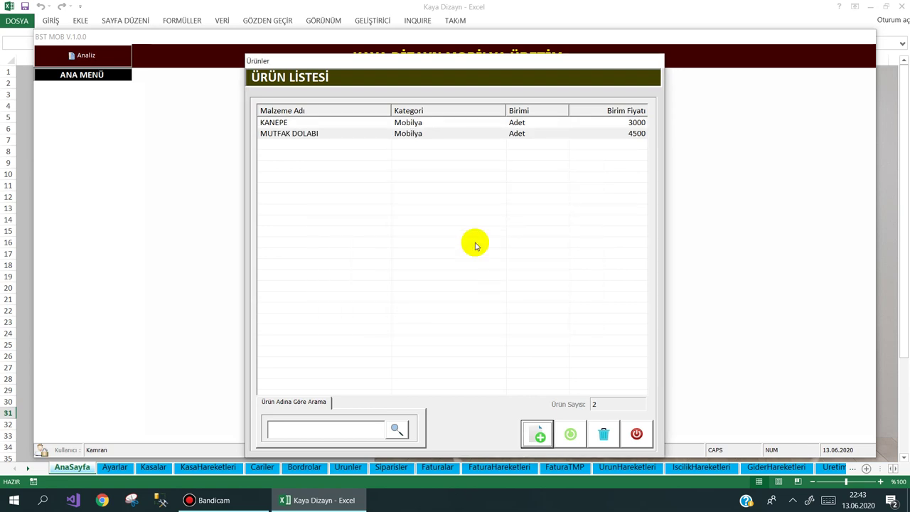
Add SEHPA as an Aksesuar sold per Adet at 200, then close Ürün Listesi
click(538, 432)
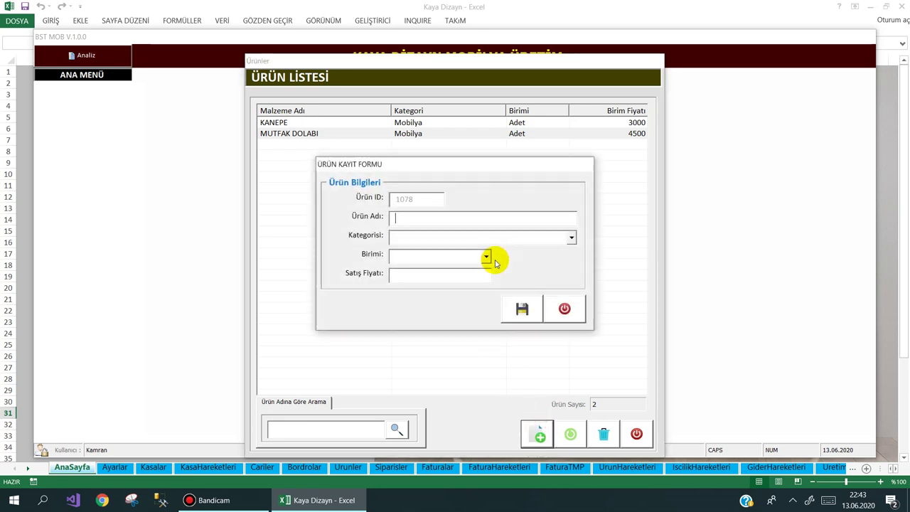
text(SEHPA)
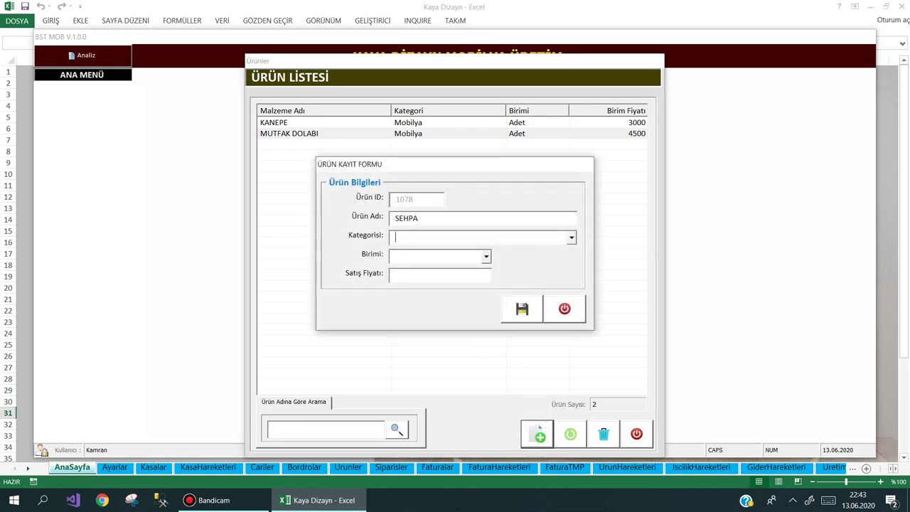
key(Down)
key(Down)
key(Tab)
key(Down)
key(Tab)
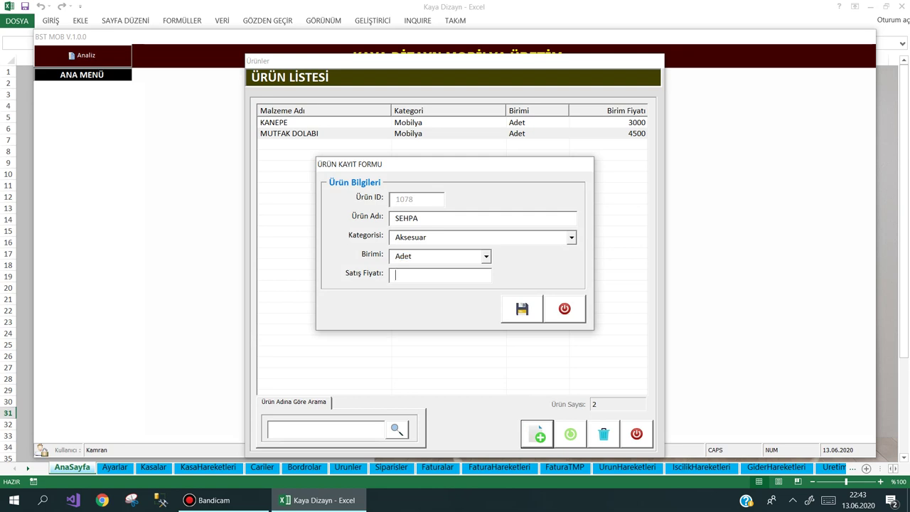
text(200)
click(522, 309)
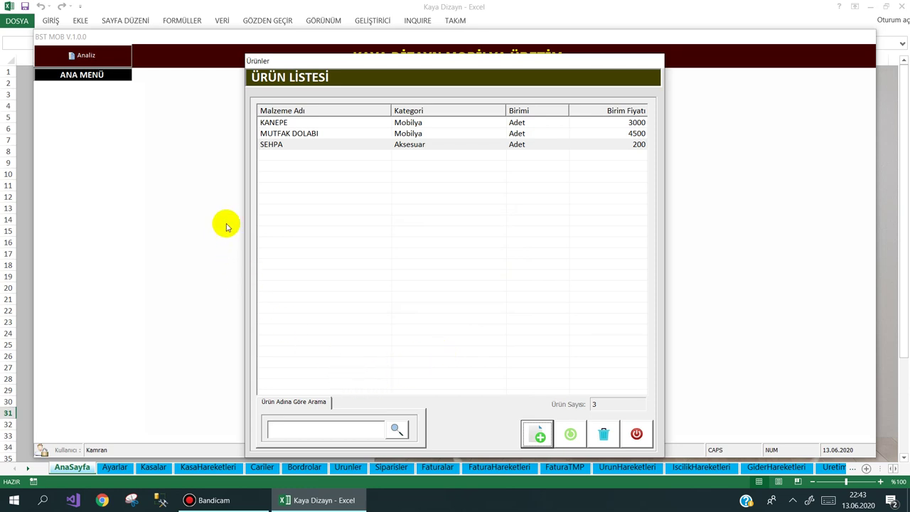
key(Escape)
Add consumables MDF at 30 and KUMAŞ at 40 to the Sarf Malzeme Listesi
mouse_move(106, 101)
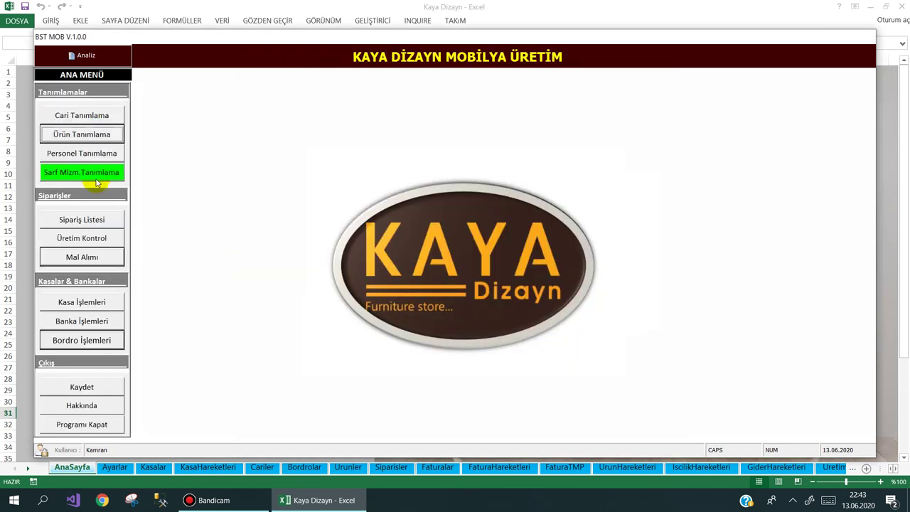
click(97, 178)
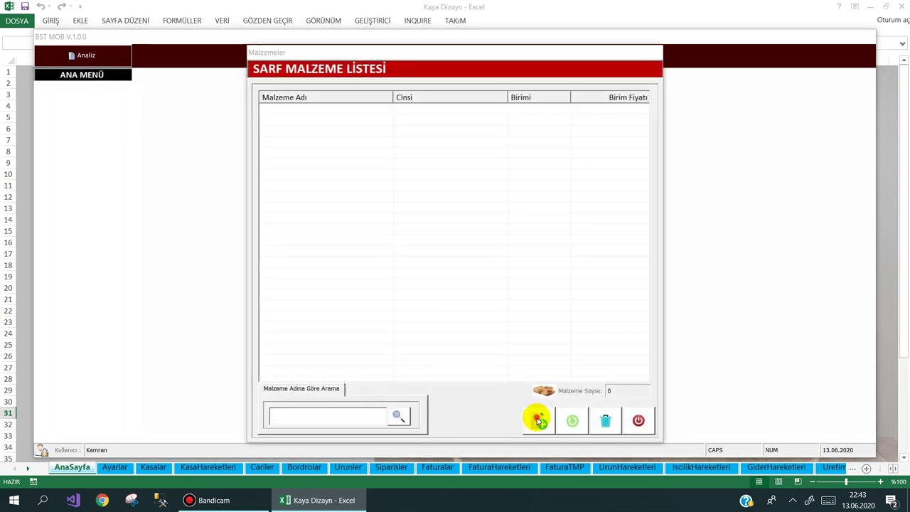
click(539, 421)
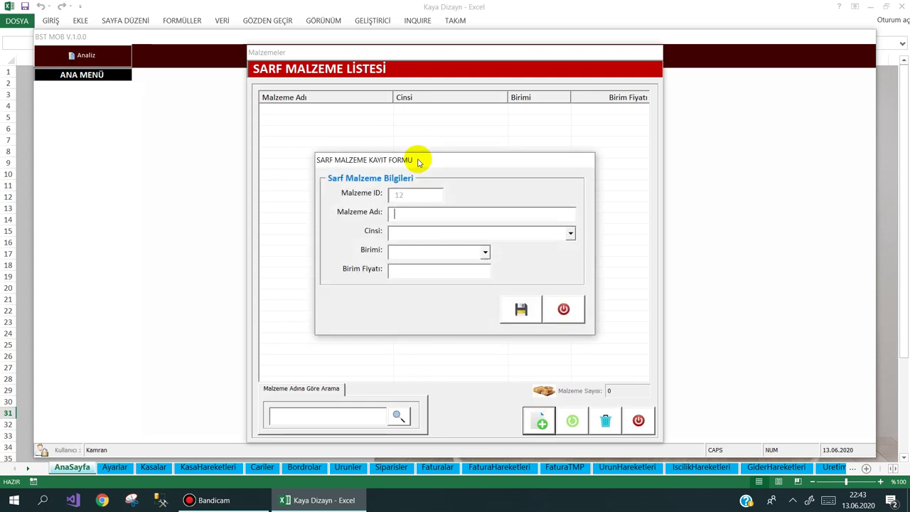
click(422, 215)
text(MDF)
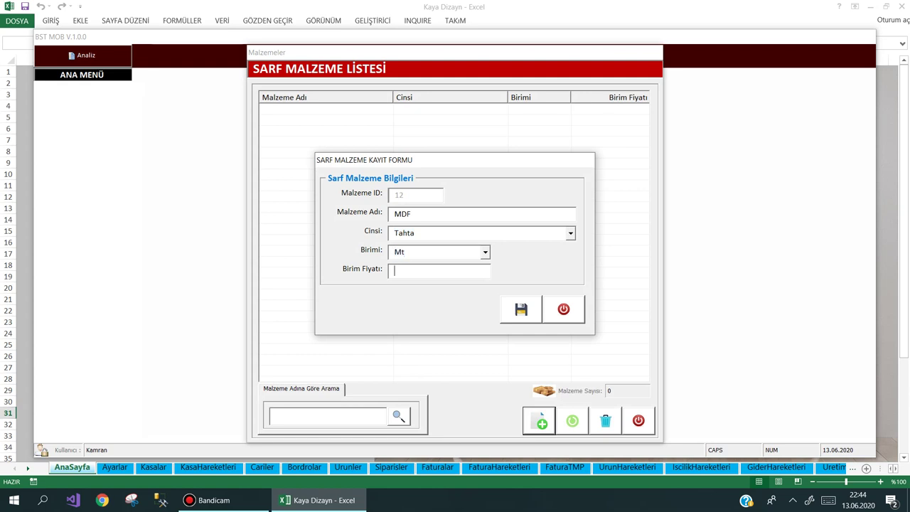
text(30)
key(Return)
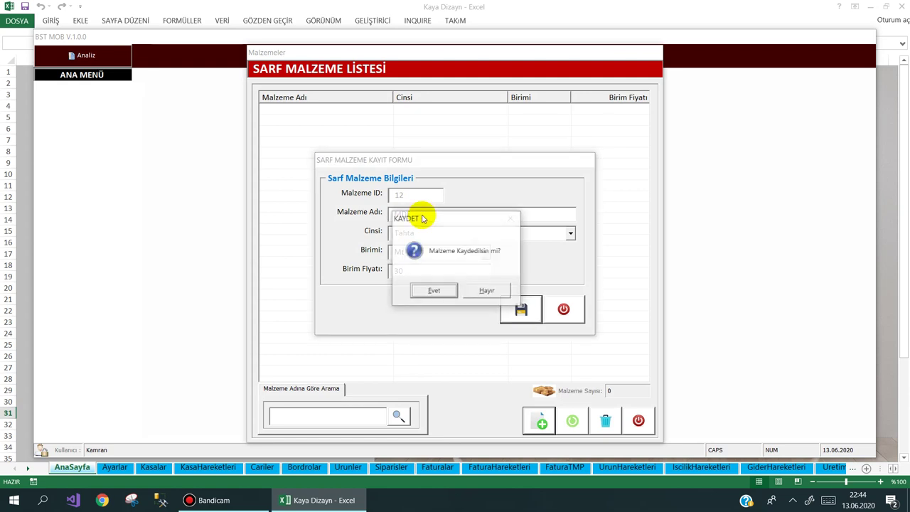
key(Return)
key(Return)
key(Return)
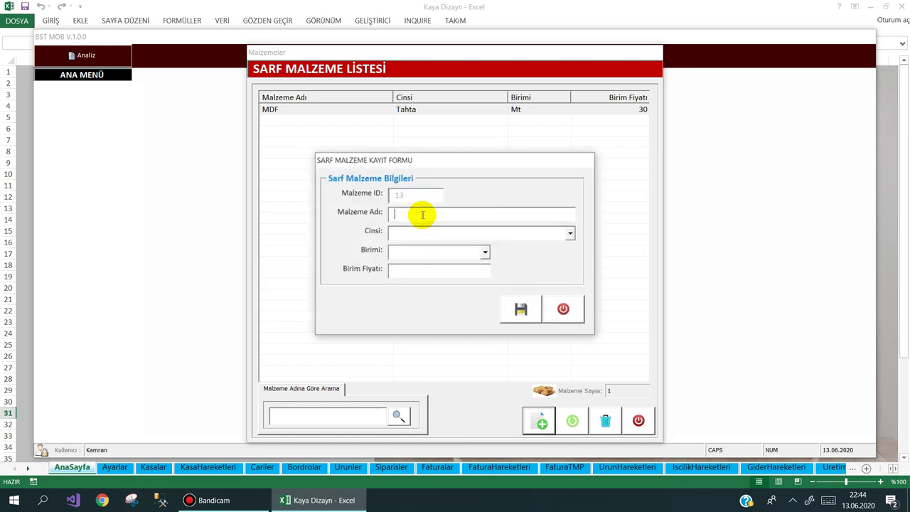
text(KUMAŞ)
key(Tab)
text(40)
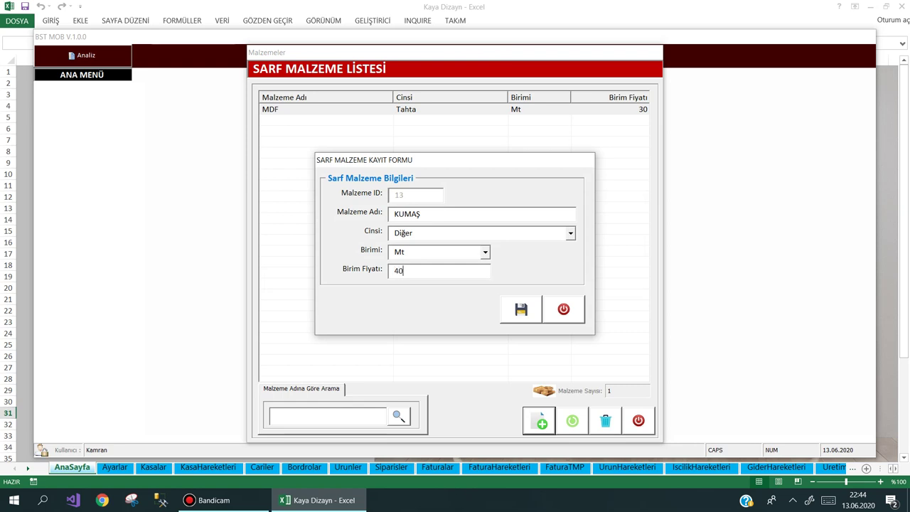
key(Return)
key(Return)
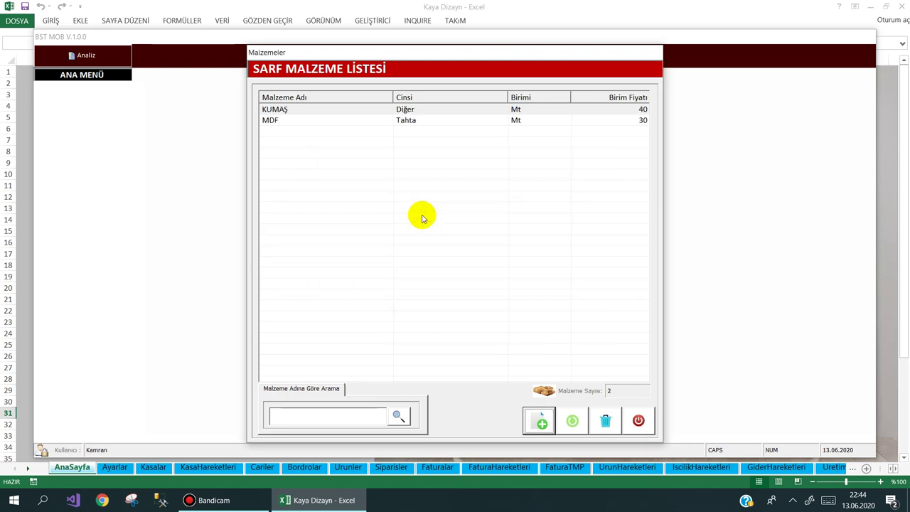
Add VİDA as type Vida, unit Kutu, price 20, then close the materials list
text(Vİ)
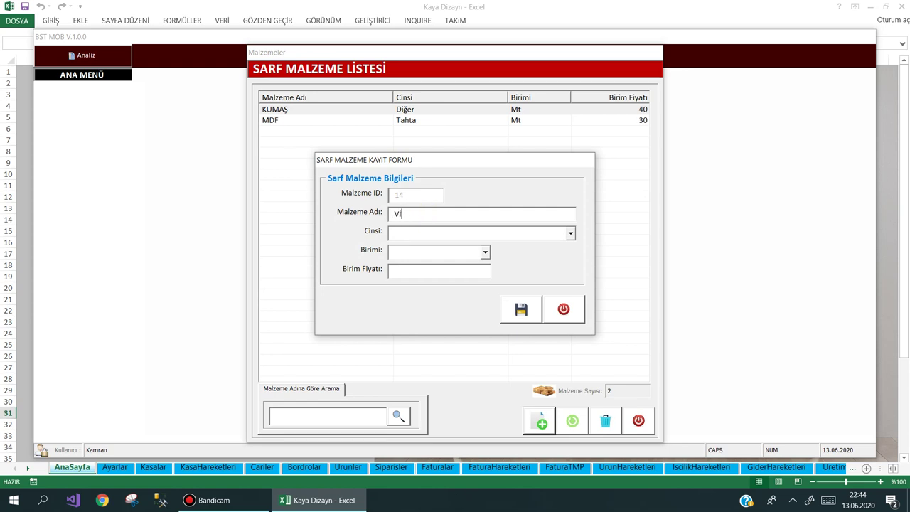
text(DA)
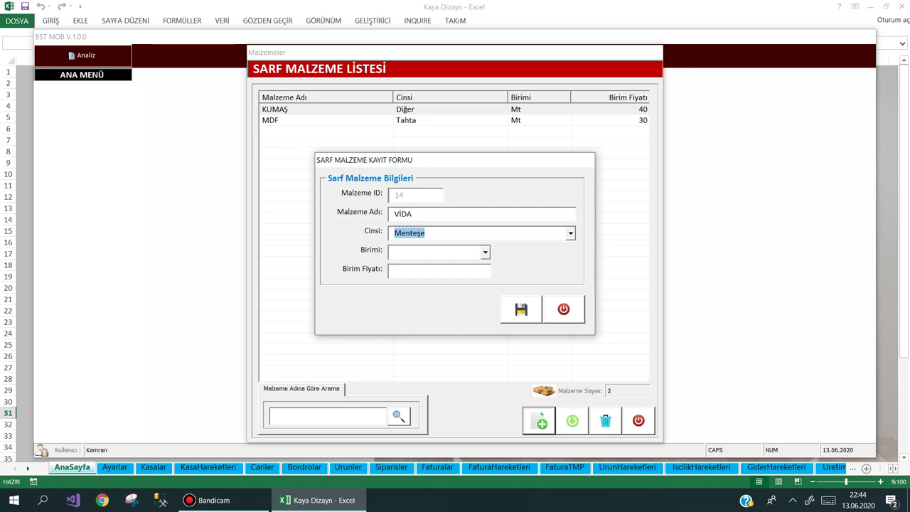
key(Down)
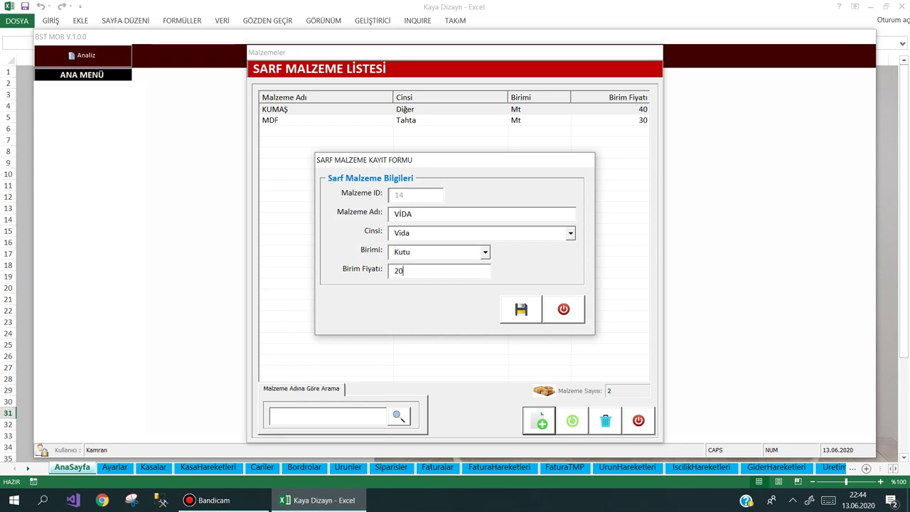
key(Return)
key(Return)
key(Return)
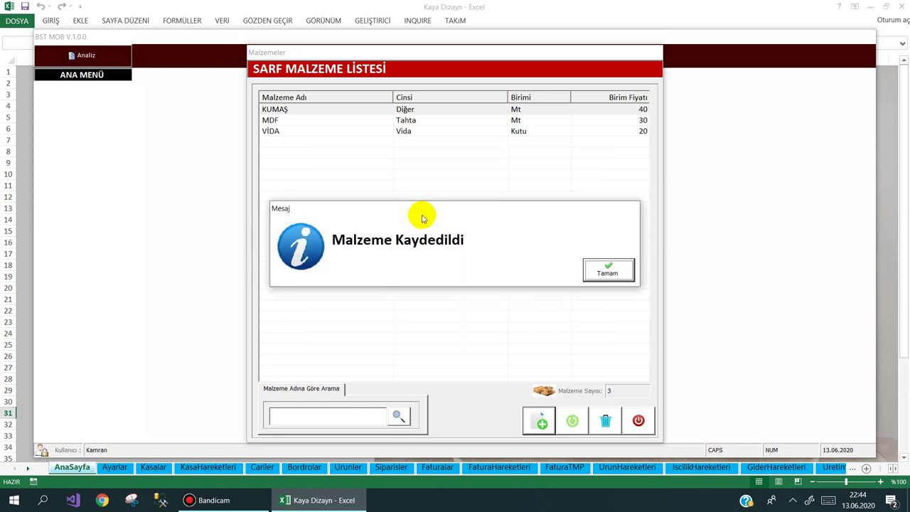
key(Return)
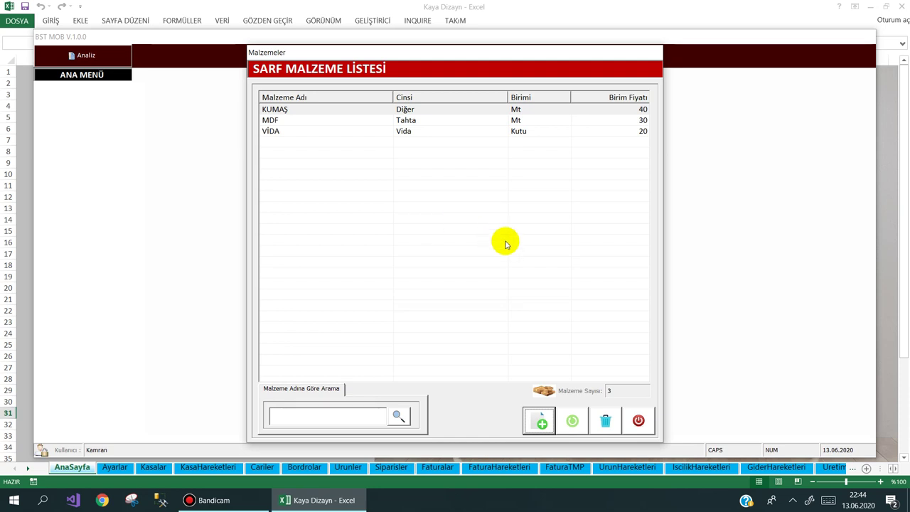
click(637, 419)
mouse_move(111, 88)
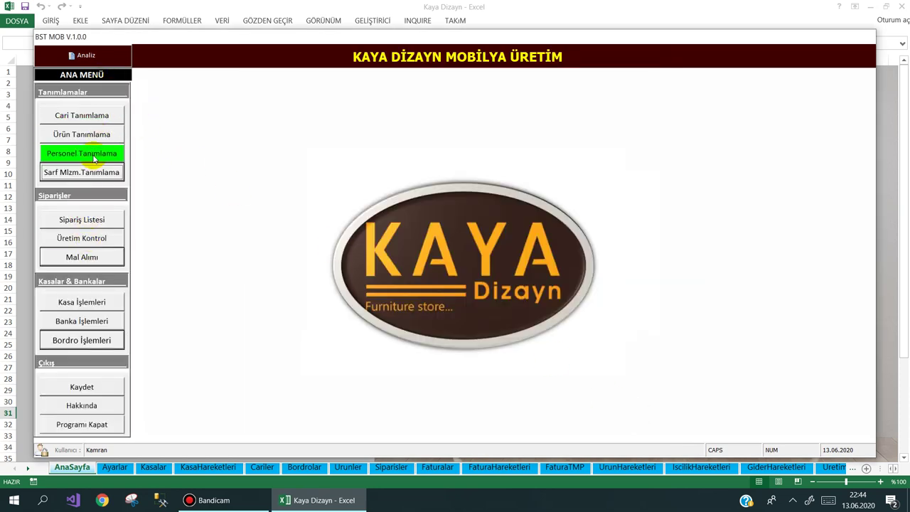
Register the first staff member, paid per job, with start date 01.01.2020
click(89, 152)
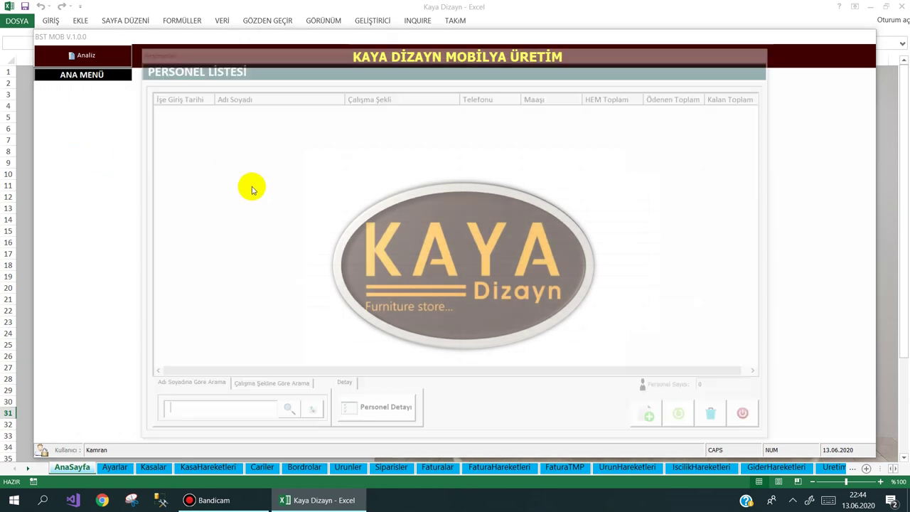
click(649, 417)
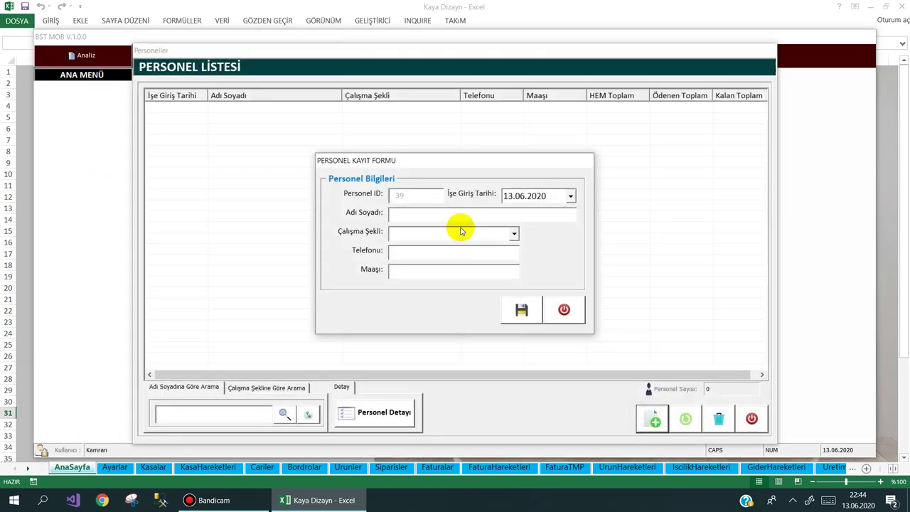
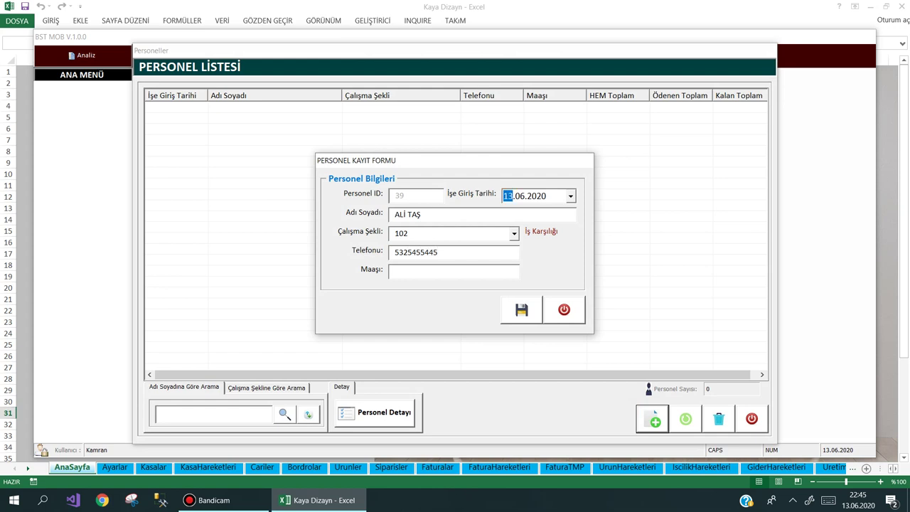
click(571, 196)
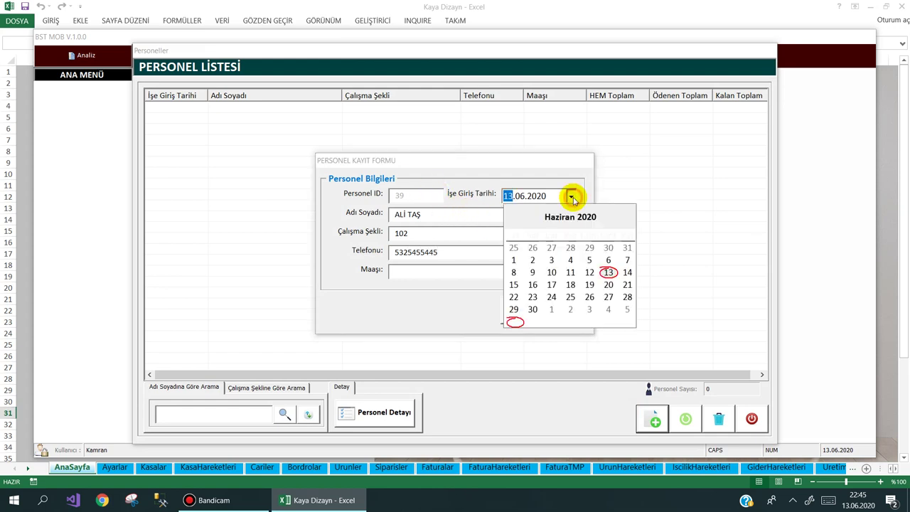
click(511, 215)
click(512, 215)
click(512, 215)
click(511, 215)
click(511, 214)
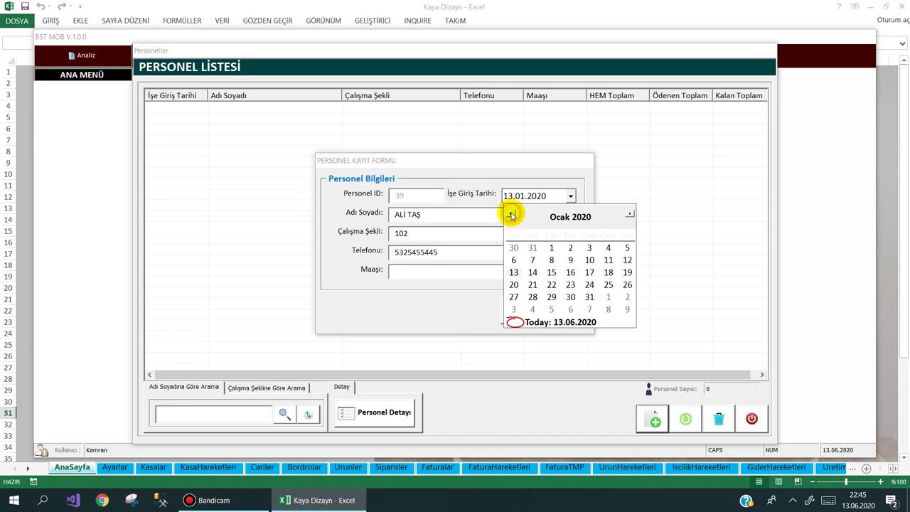
click(552, 247)
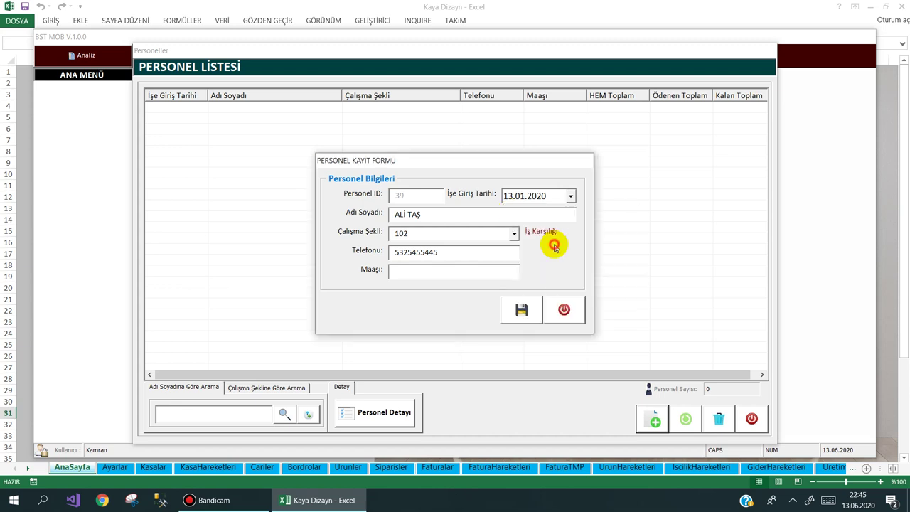
click(532, 308)
click(437, 289)
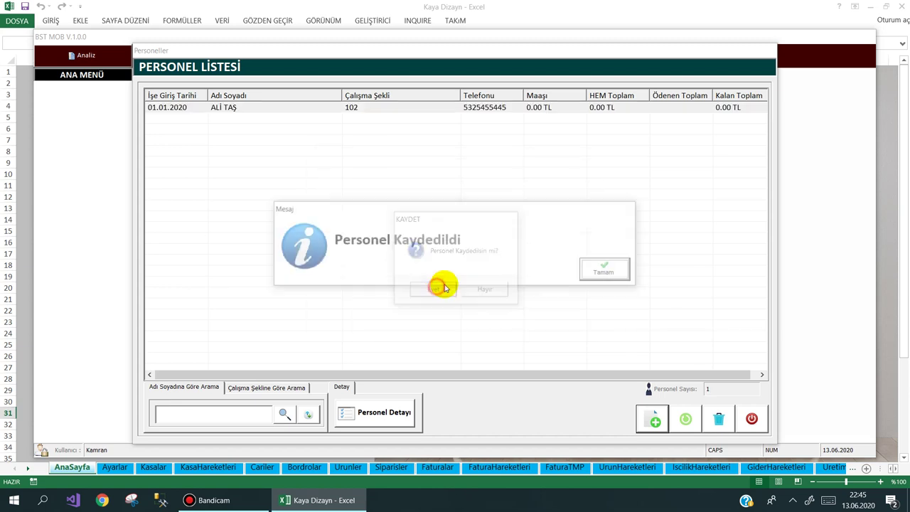
click(607, 268)
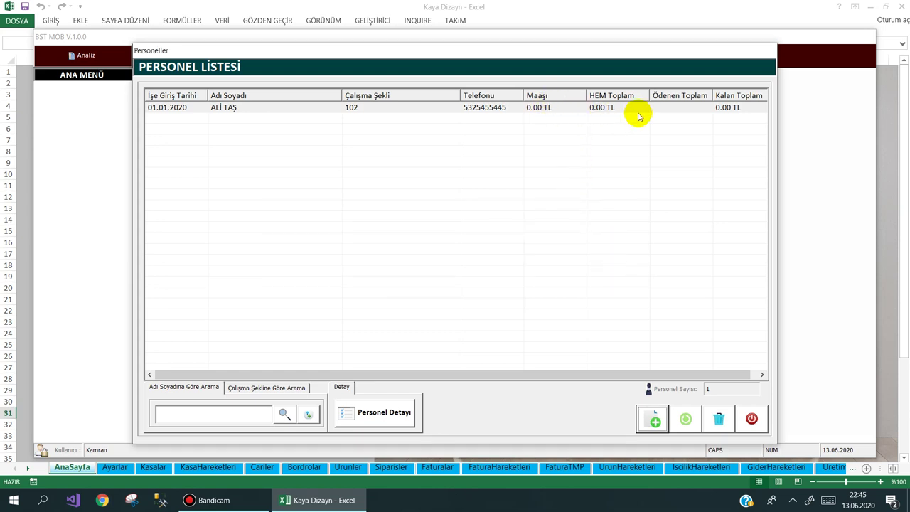
Register the second staff member on a 2000 TL salary from 01.01.2020, then close Personel Listesi
click(652, 420)
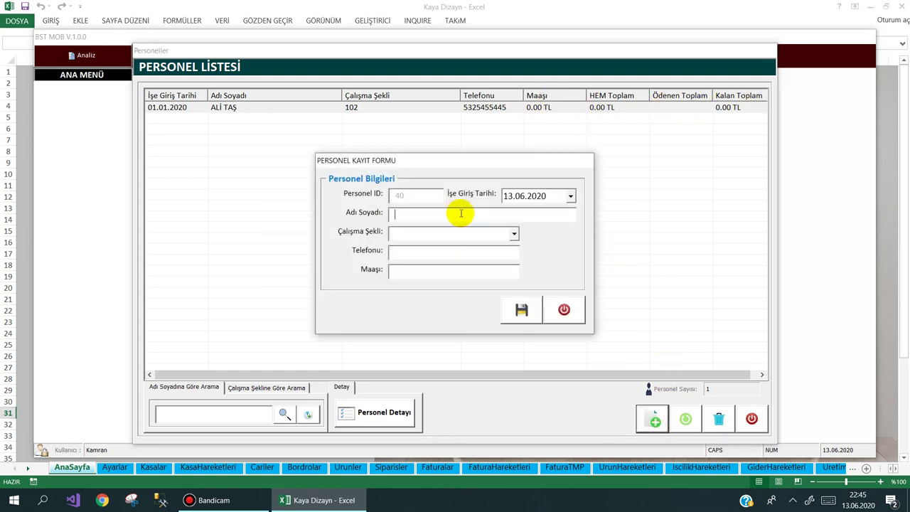
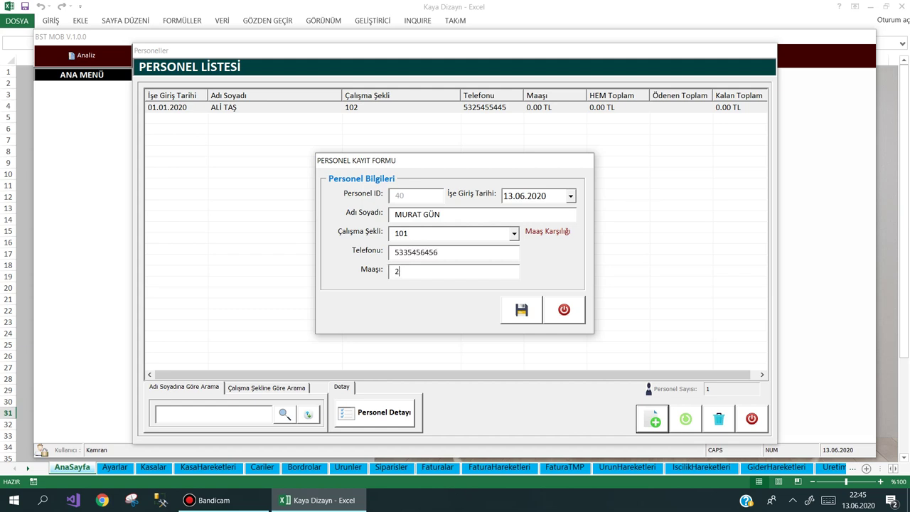
click(508, 196)
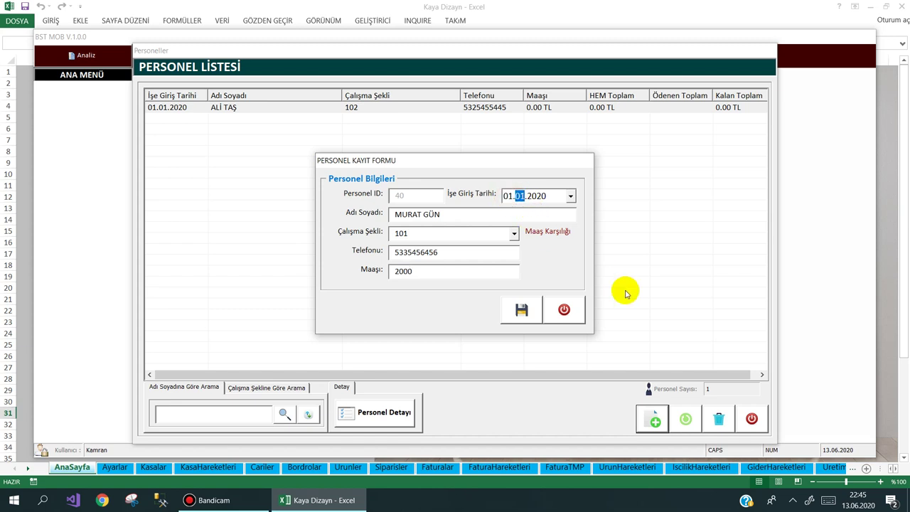
click(522, 309)
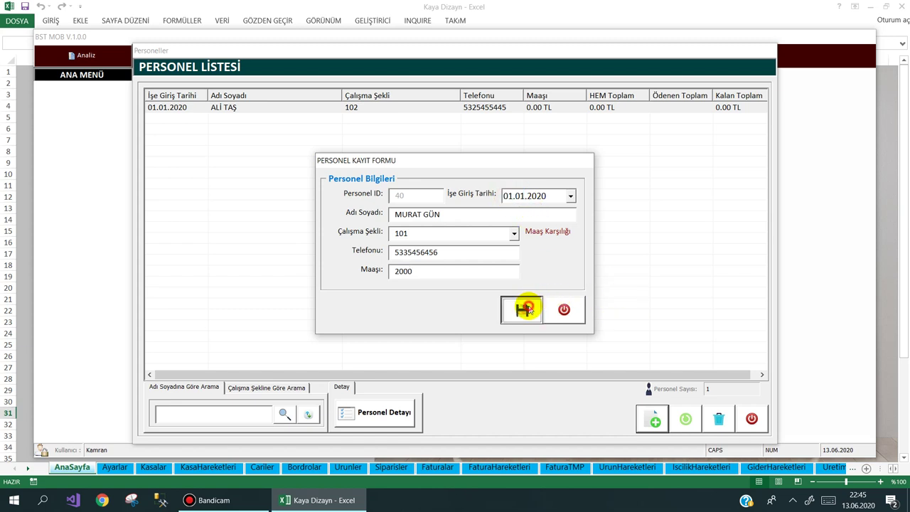
click(445, 291)
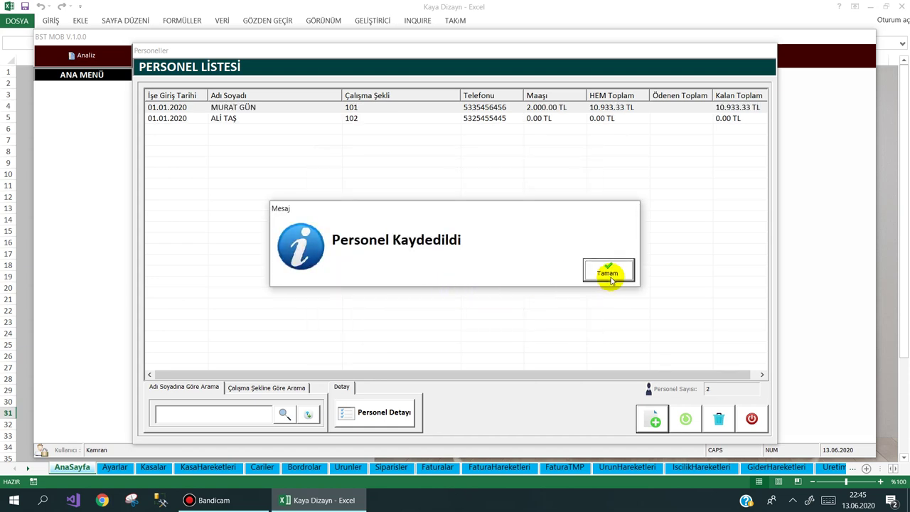
click(601, 274)
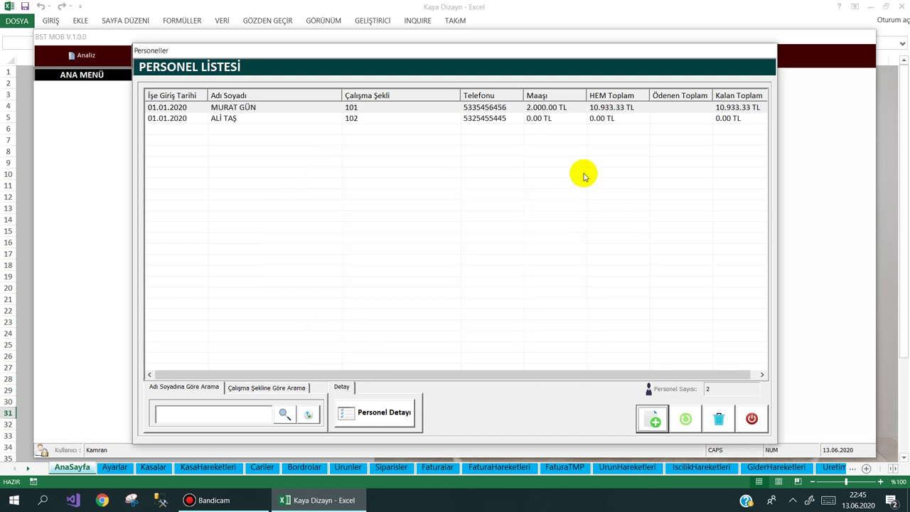
click(595, 112)
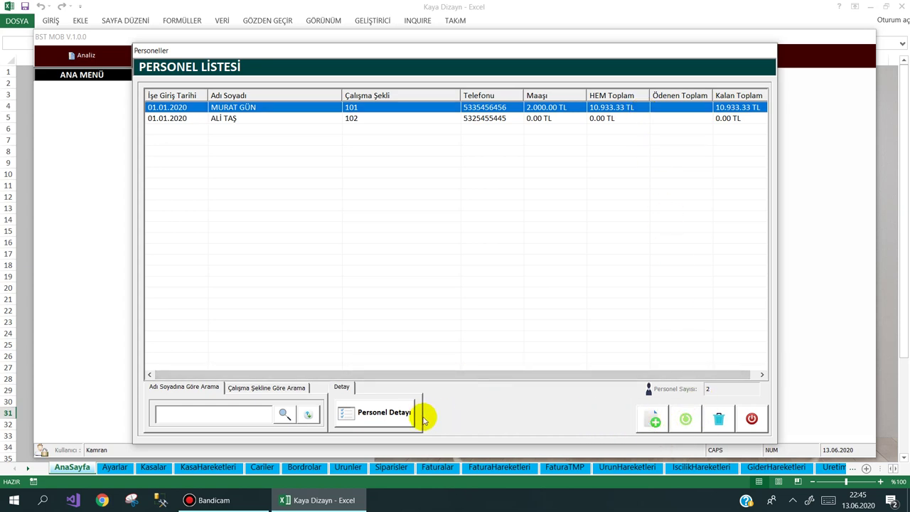
click(754, 419)
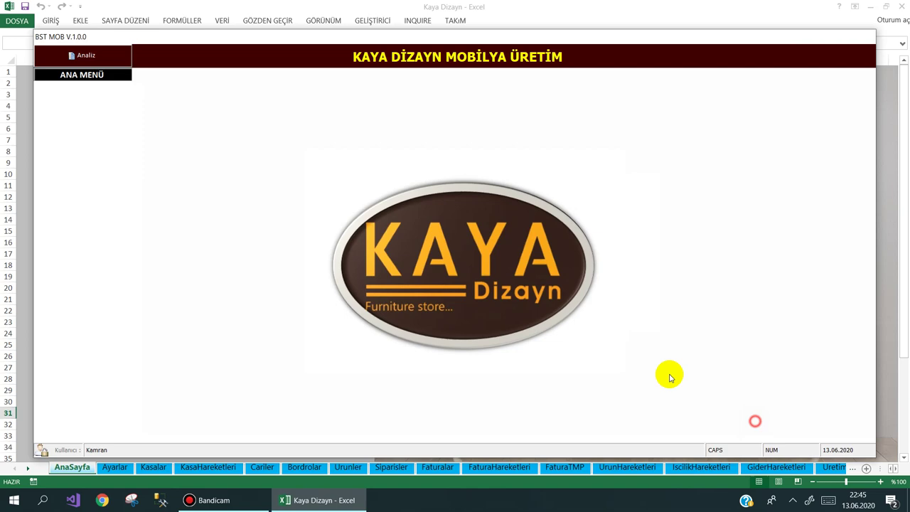
Start a new order in the order list for the first customer account
click(117, 77)
click(84, 220)
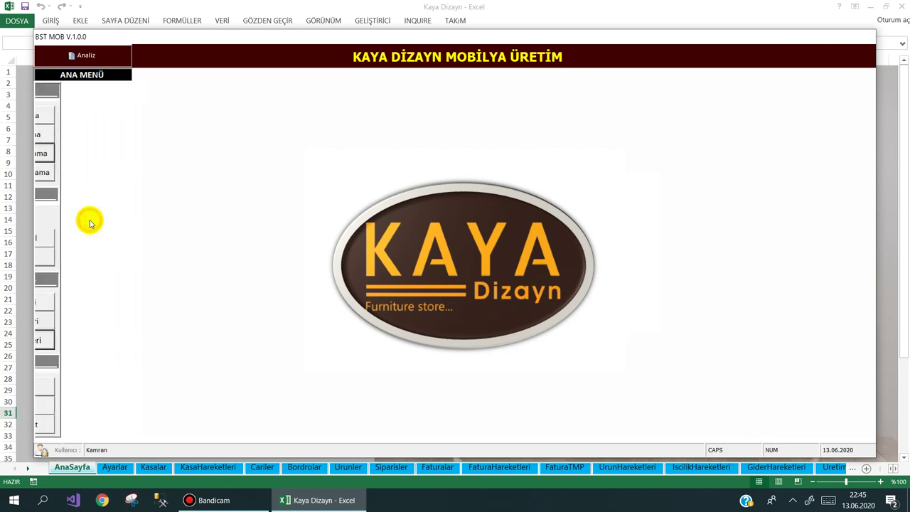
click(571, 414)
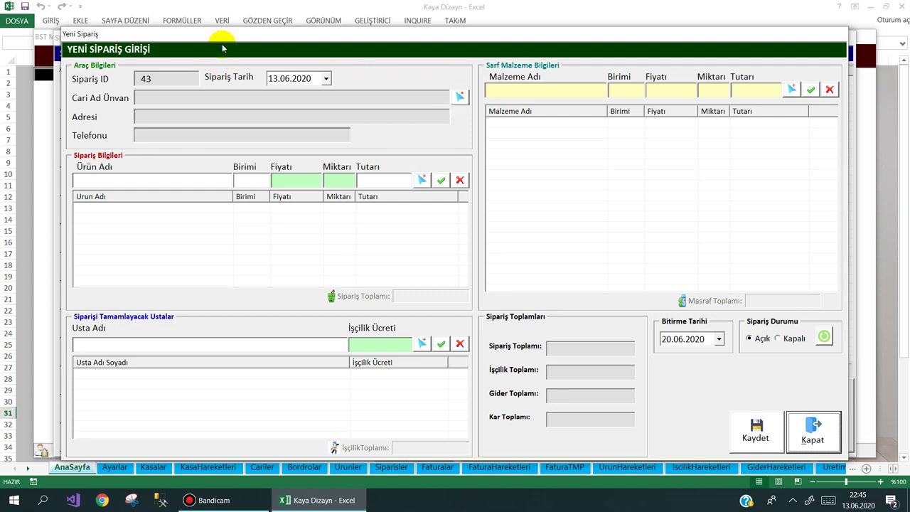
click(459, 97)
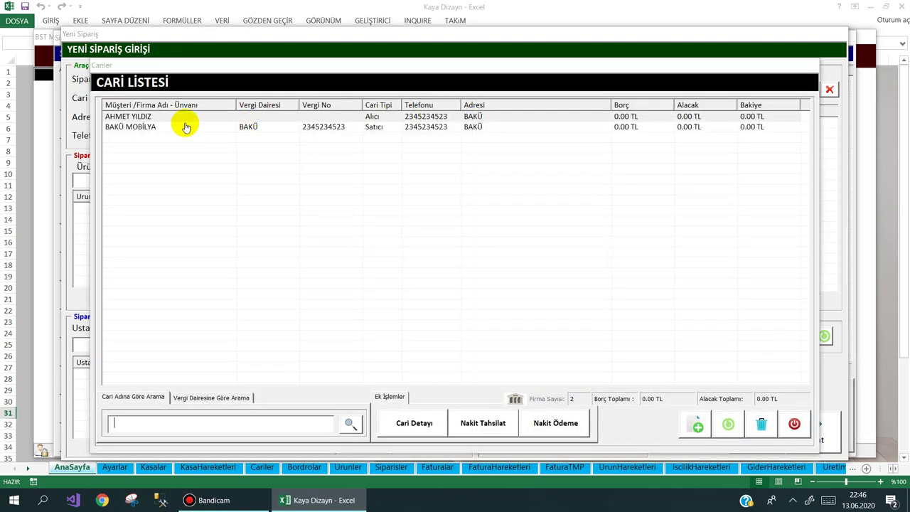
double_click(178, 119)
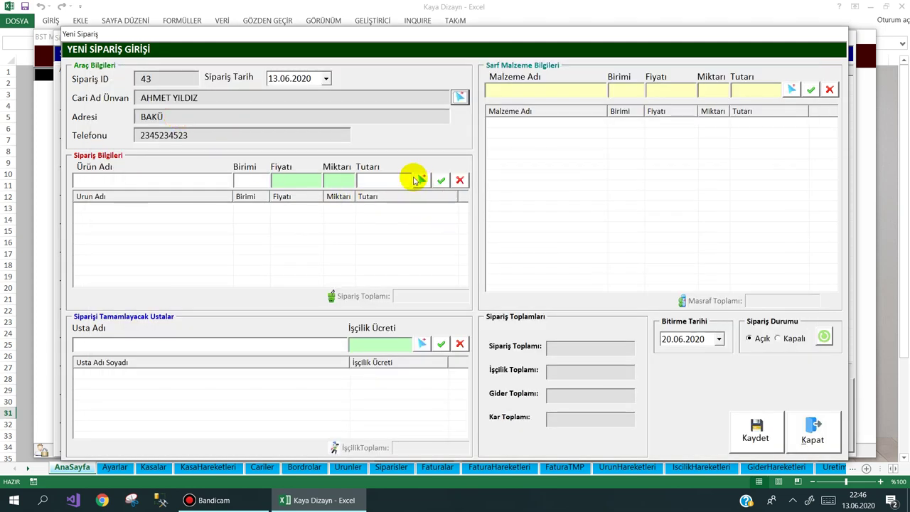
Add order lines KANEPE at 2800 and MUTFAK DOLABI at 4500
double_click(306, 123)
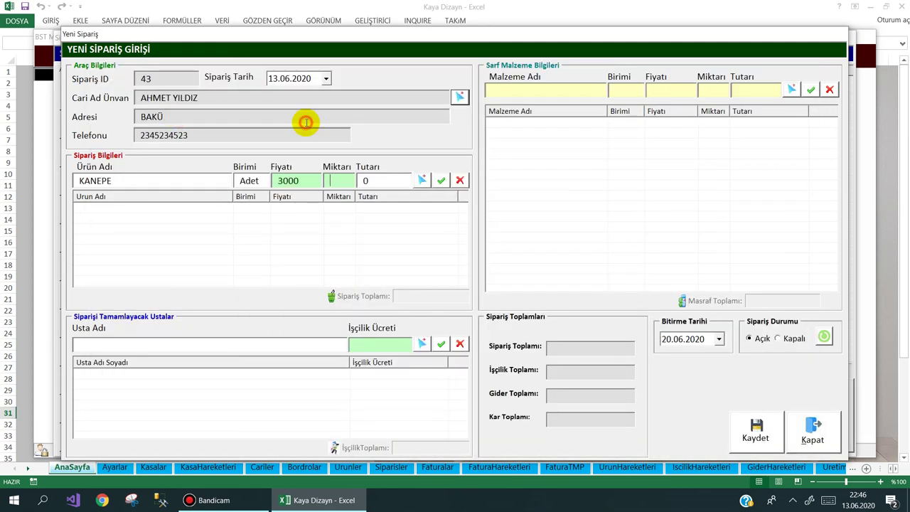
text(1)
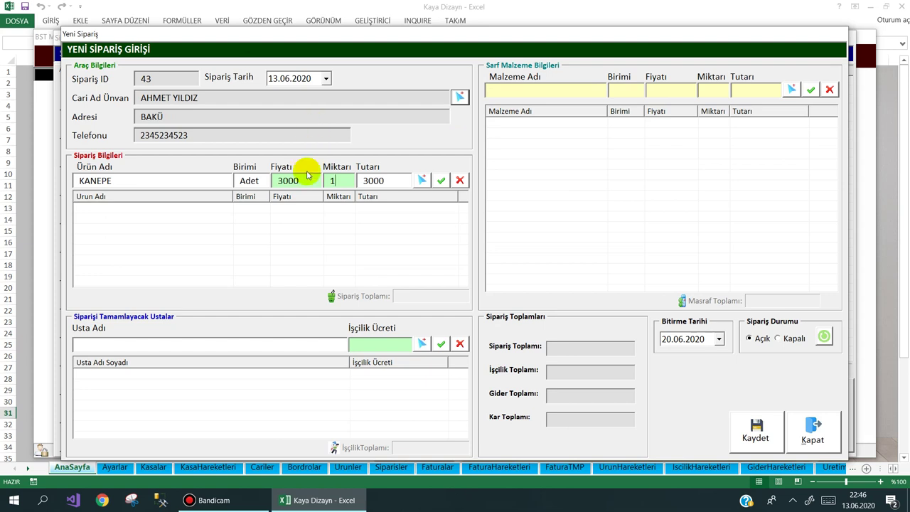
drag(306, 180, 255, 176)
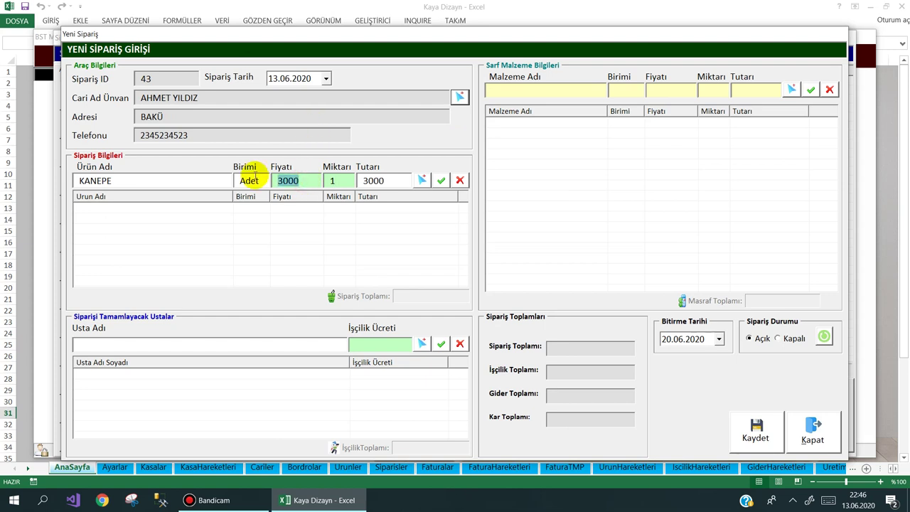
text(2)
text(0)
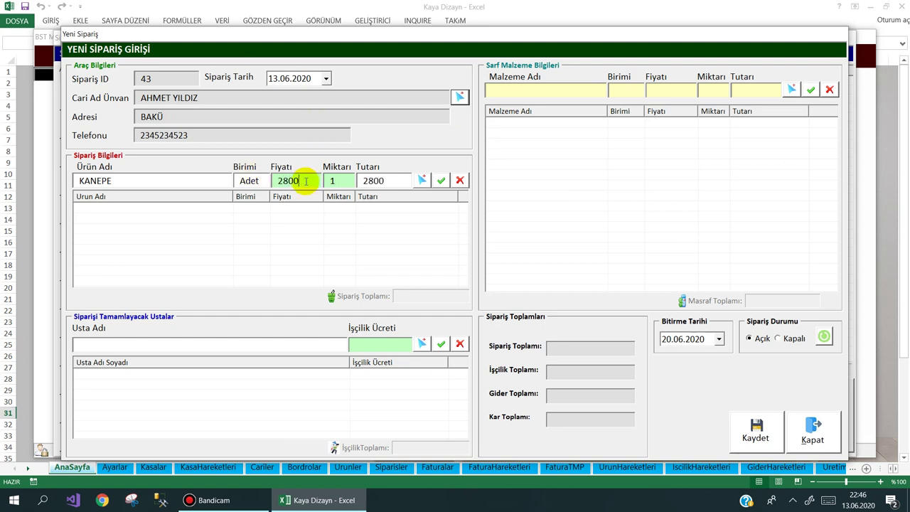
click(422, 181)
click(421, 180)
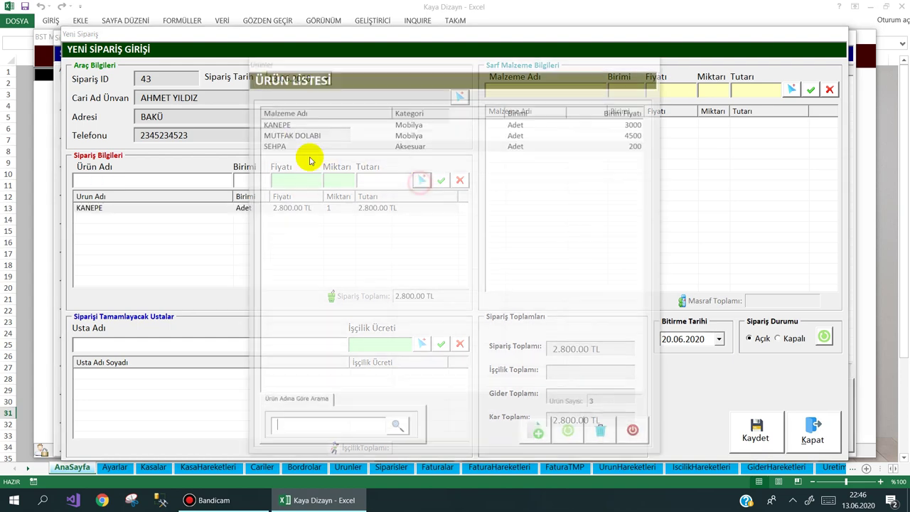
double_click(282, 130)
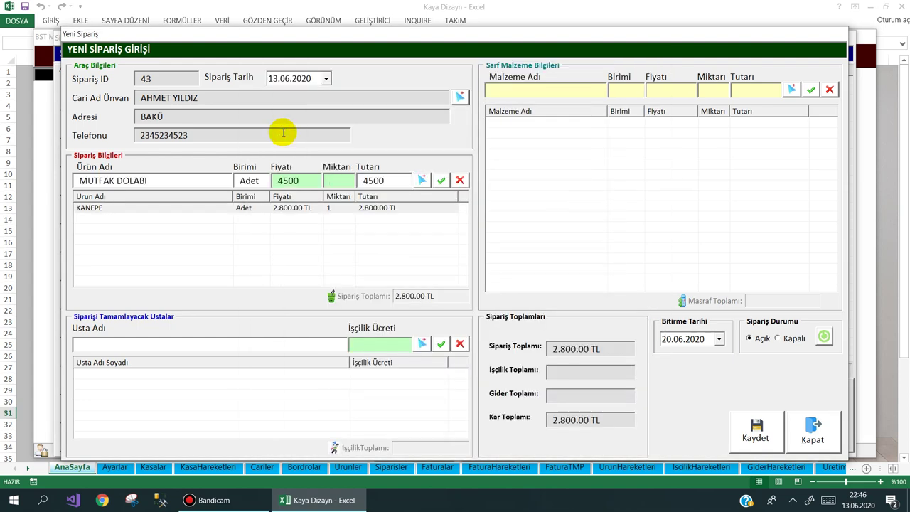
text(1)
key(Return)
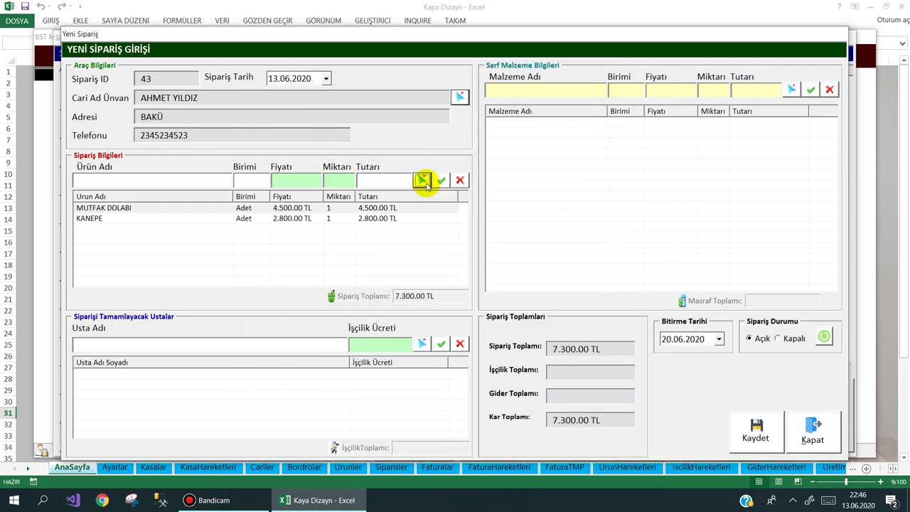
Add four SEHPA at 150 each, bringing the order total to 7.900 TL
click(422, 180)
double_click(283, 145)
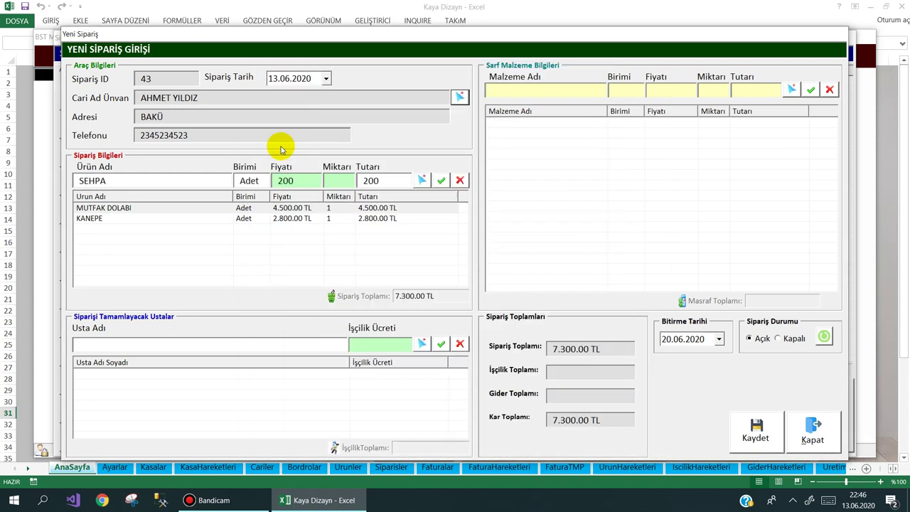
text(4)
double_click(288, 180)
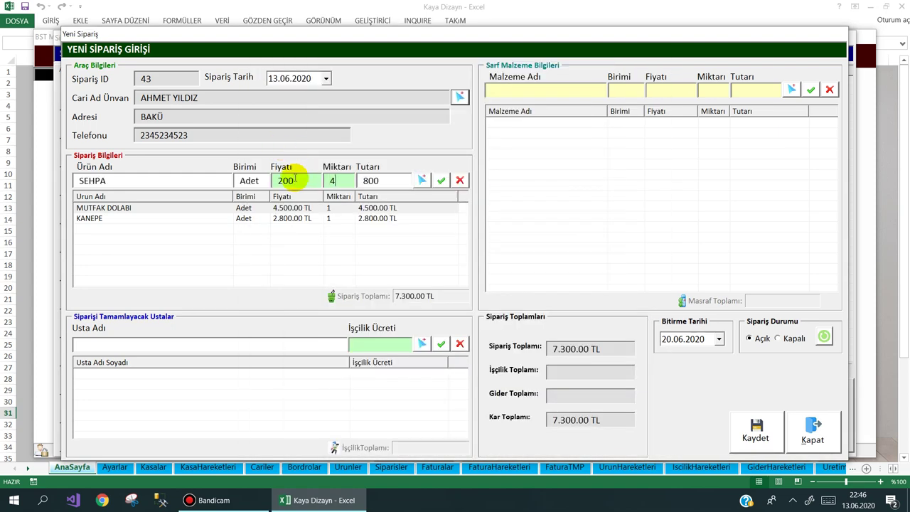
text(150)
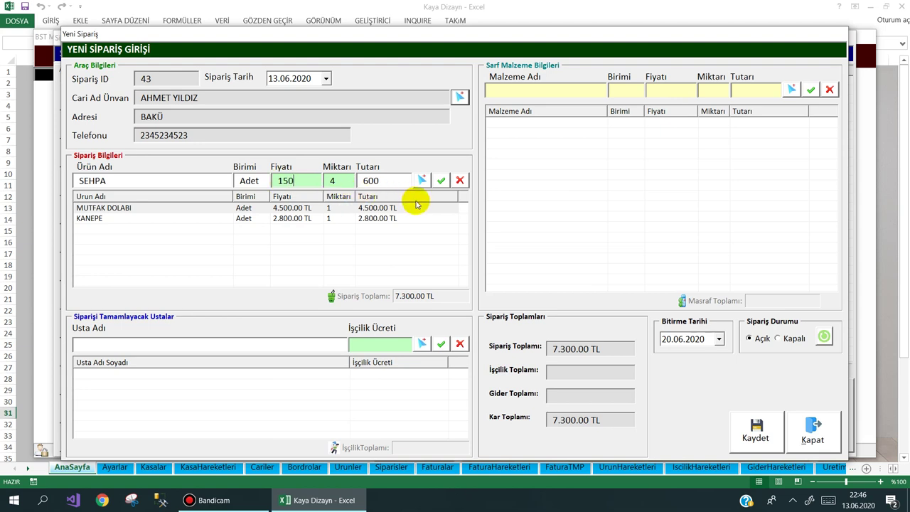
click(441, 180)
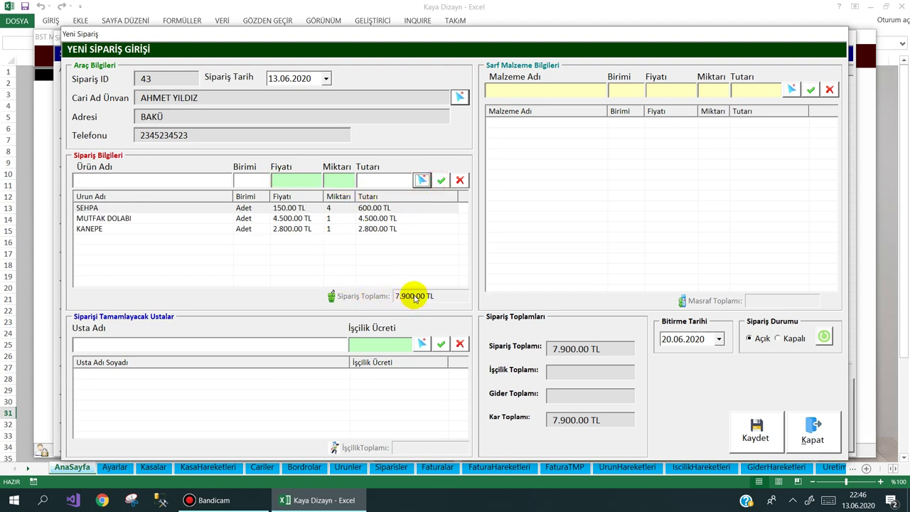
click(377, 229)
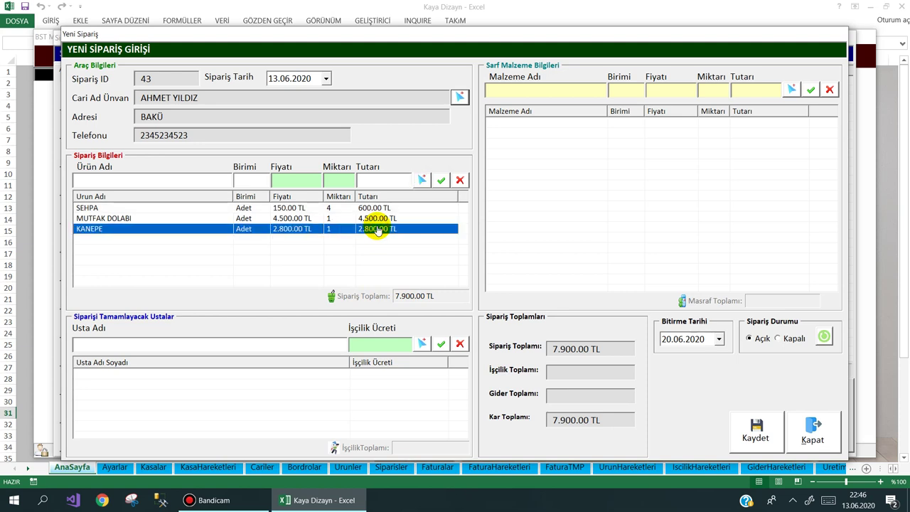
click(337, 208)
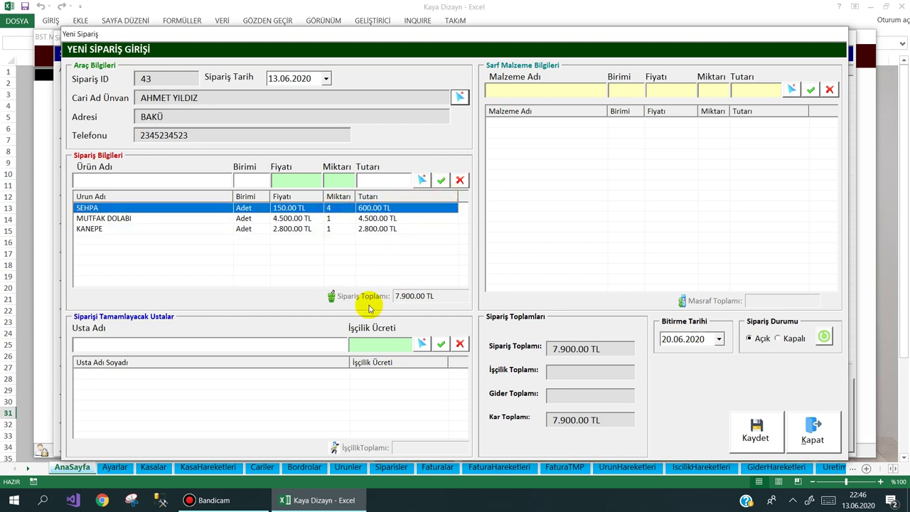
Assign the first craftsman with no labour fee and the second with a 2.000 TL fee
click(422, 344)
click(242, 108)
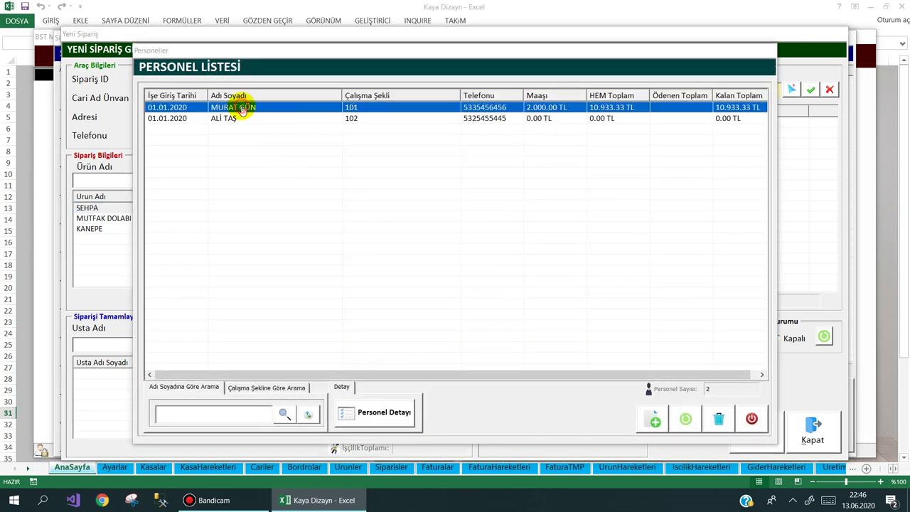
double_click(241, 108)
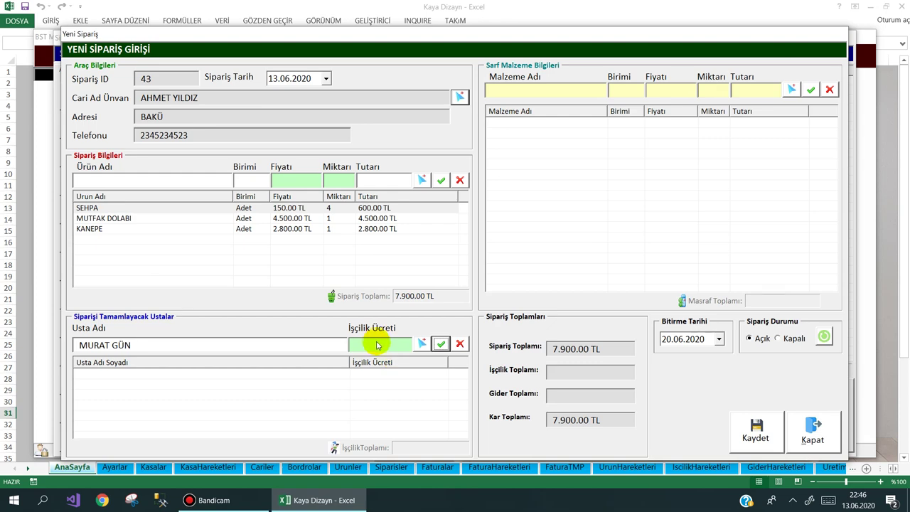
click(441, 344)
click(422, 344)
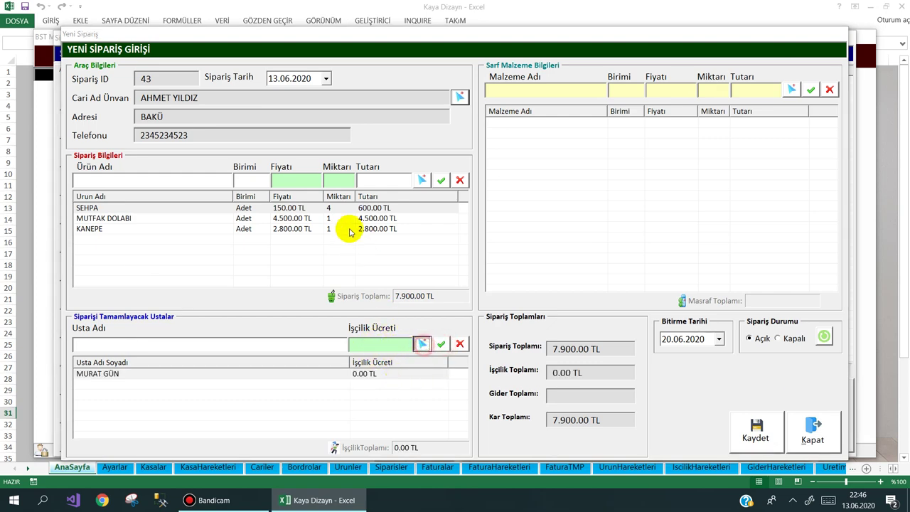
double_click(302, 119)
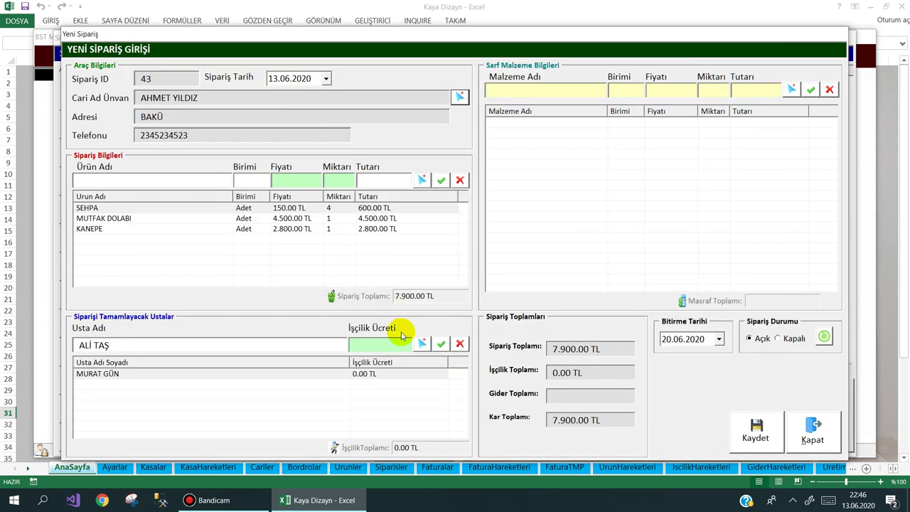
text(2000)
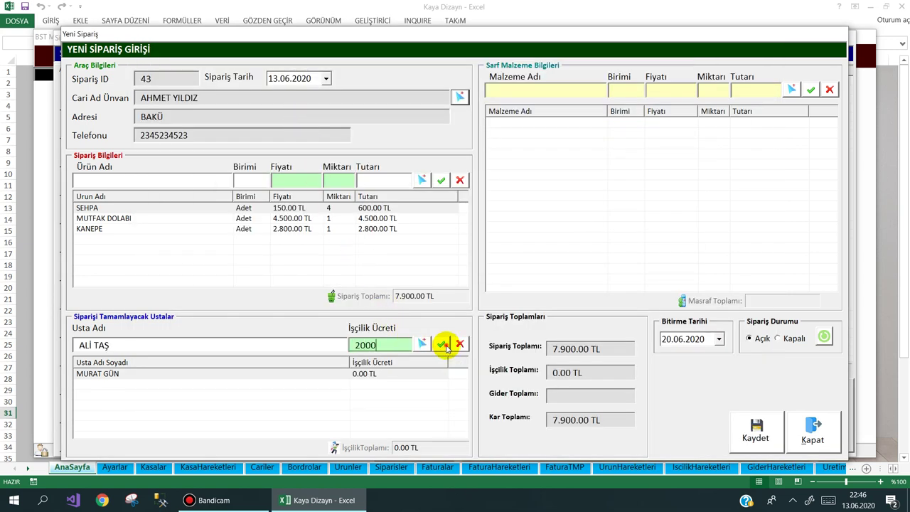
click(442, 344)
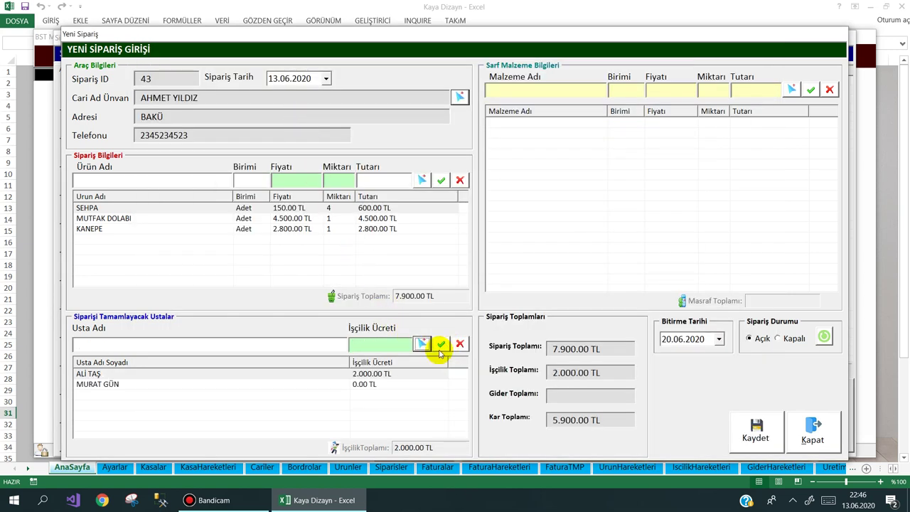
click(418, 375)
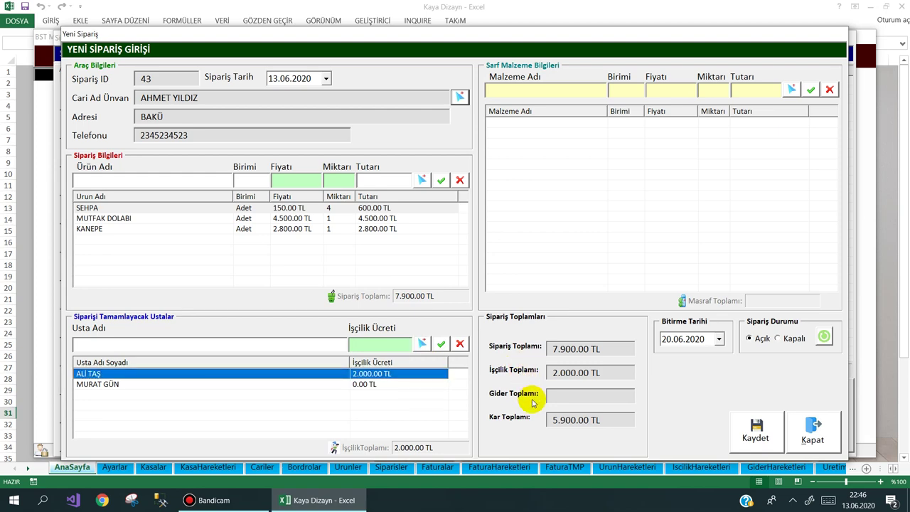
Add 20 Mt of KUMAŞ and 20 Mt of MDF to the order's consumables
click(791, 89)
click(335, 108)
double_click(335, 108)
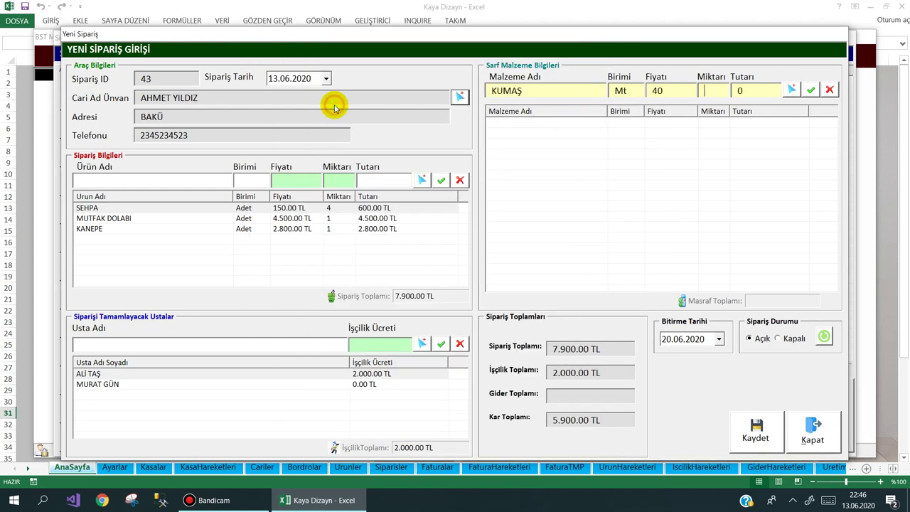
text(20)
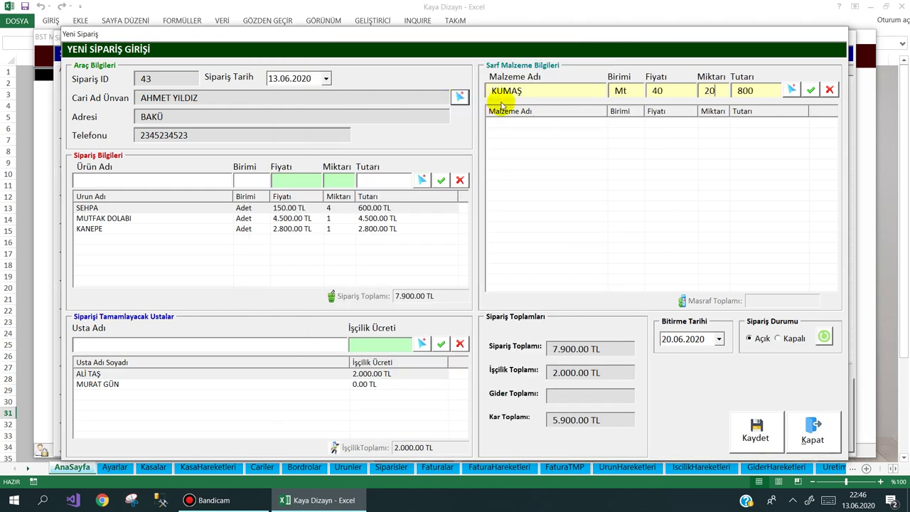
click(811, 90)
click(791, 90)
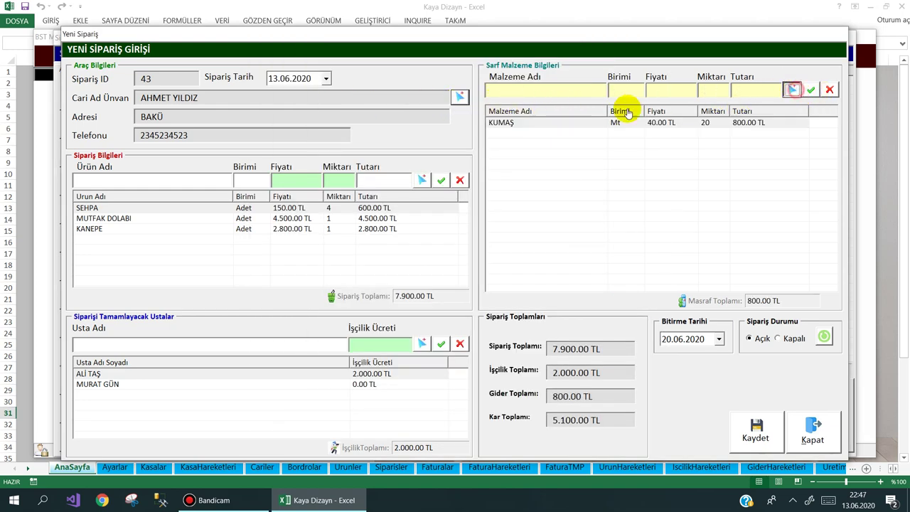
double_click(328, 122)
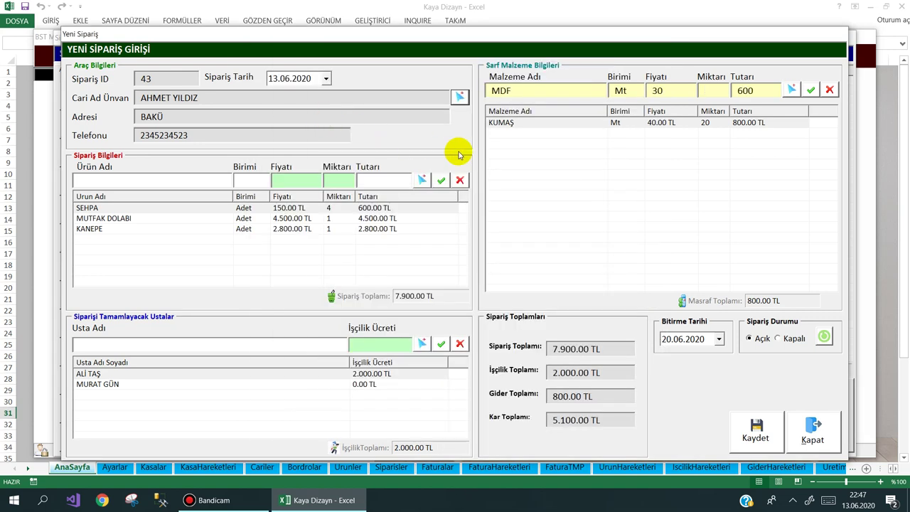
text(20)
click(811, 90)
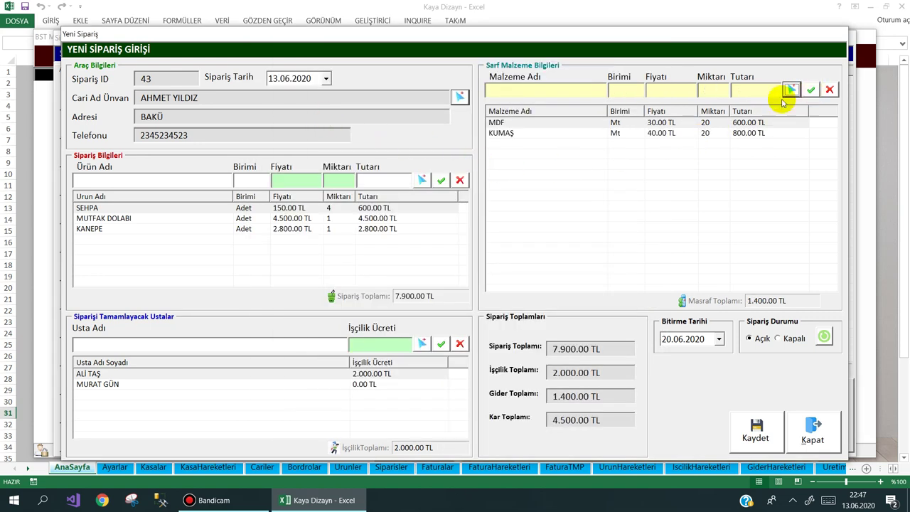
Add 30 Kutu of VİDA, bringing consumable expenses to 2.000 TL
click(587, 133)
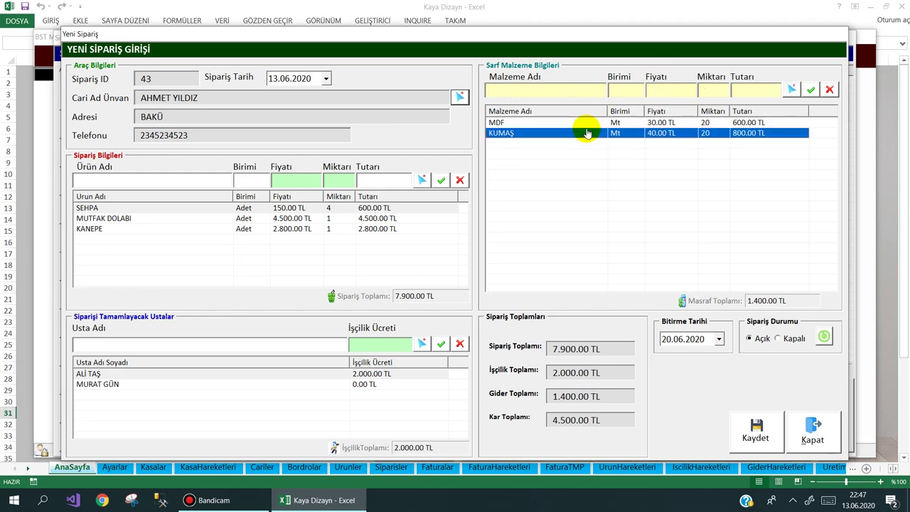
click(580, 122)
click(604, 133)
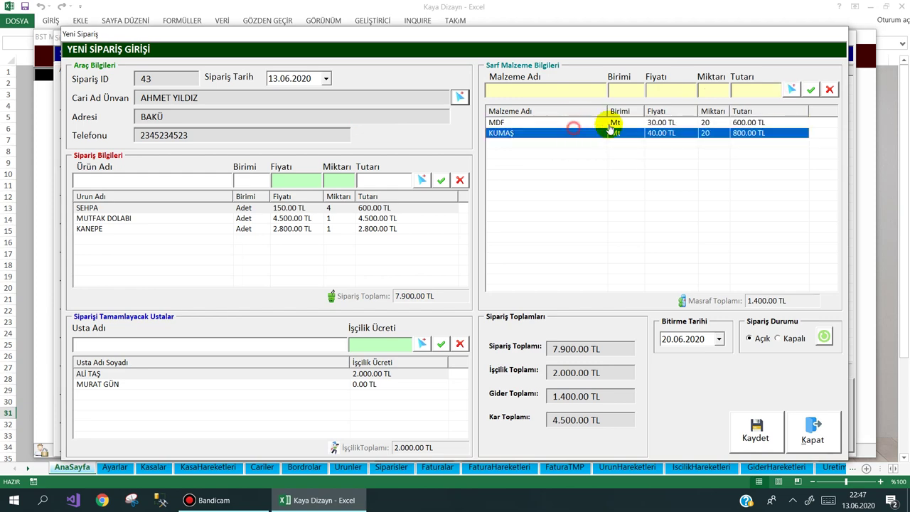
click(791, 89)
double_click(332, 130)
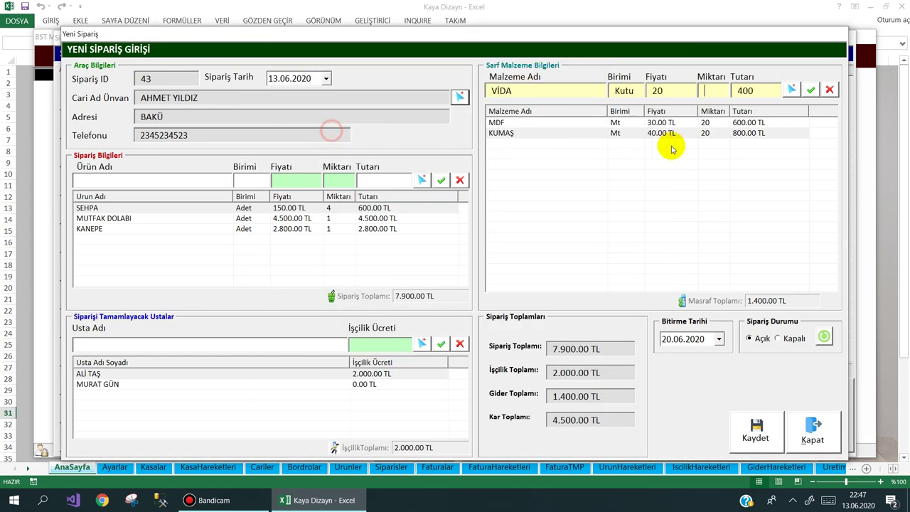
text(30)
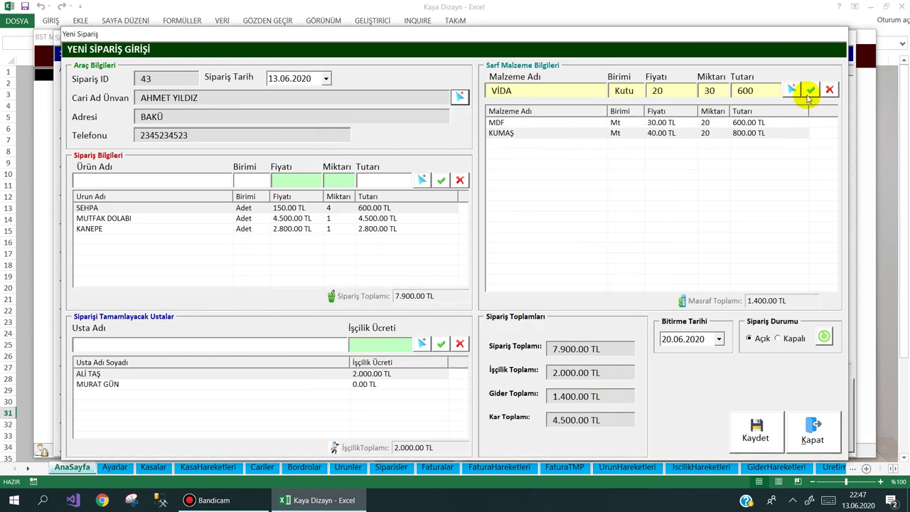
click(811, 89)
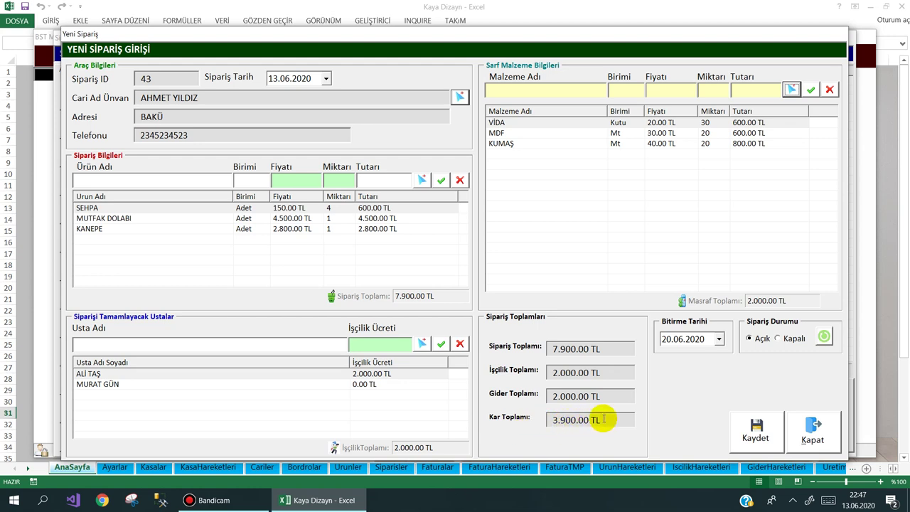
Save the new order 43 at 7.900.00 TL and select it in the order list
click(755, 437)
click(432, 292)
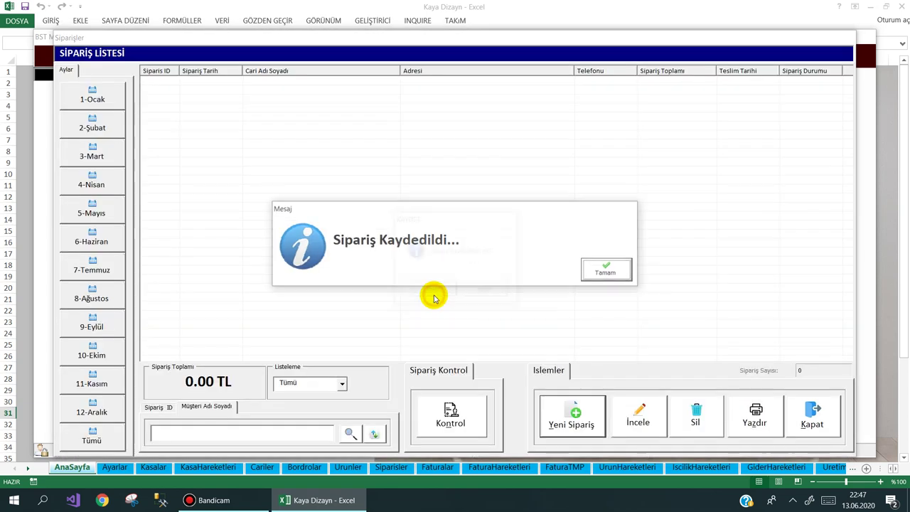
click(605, 269)
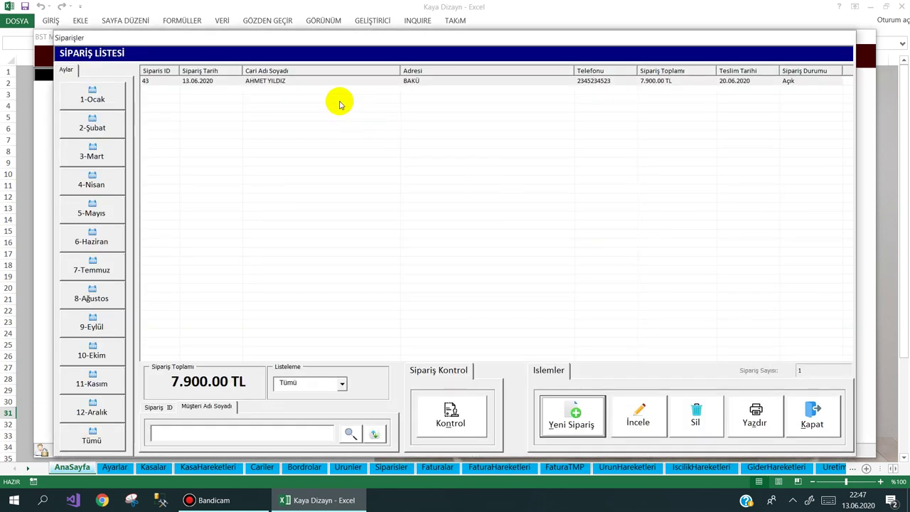
click(325, 81)
Review the customer accounts, where the customer owes 7.900.00 TL, then close the list
click(812, 416)
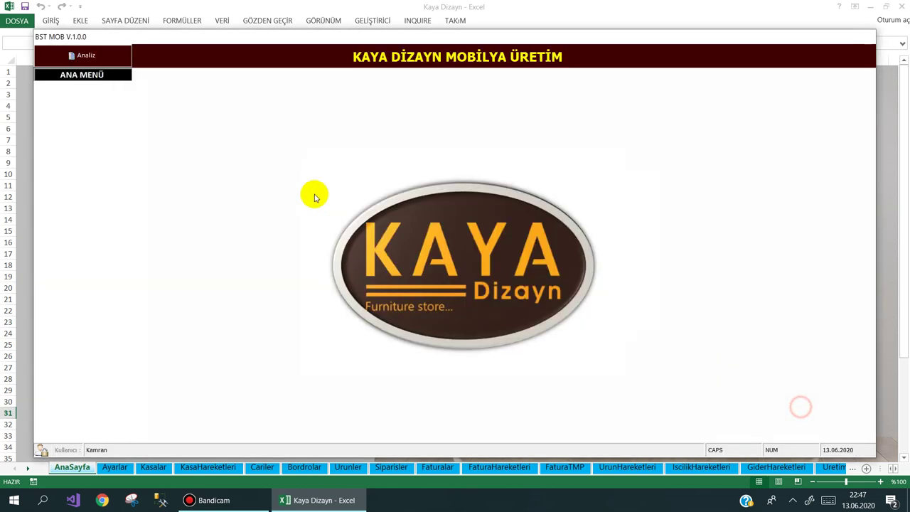
mouse_move(111, 80)
click(93, 112)
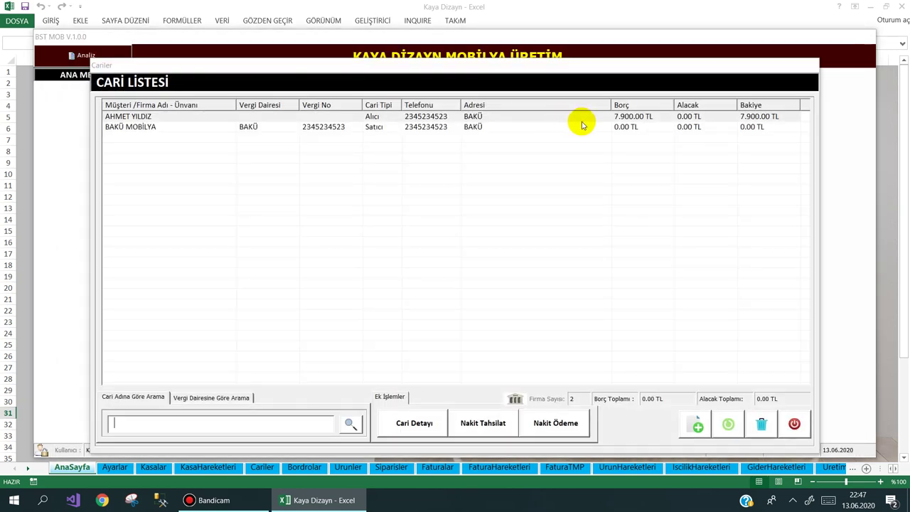
click(596, 120)
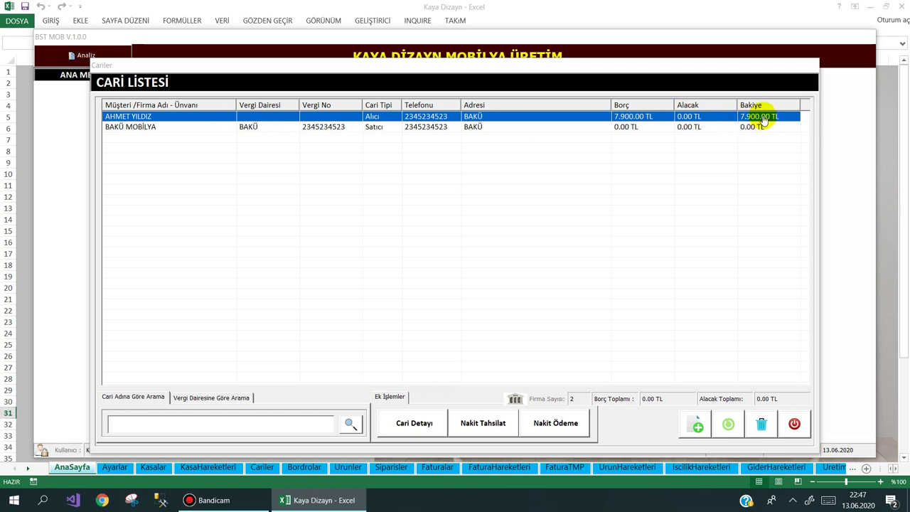
double_click(512, 116)
Look over the staff list, selecting the second employee's row
mouse_move(107, 127)
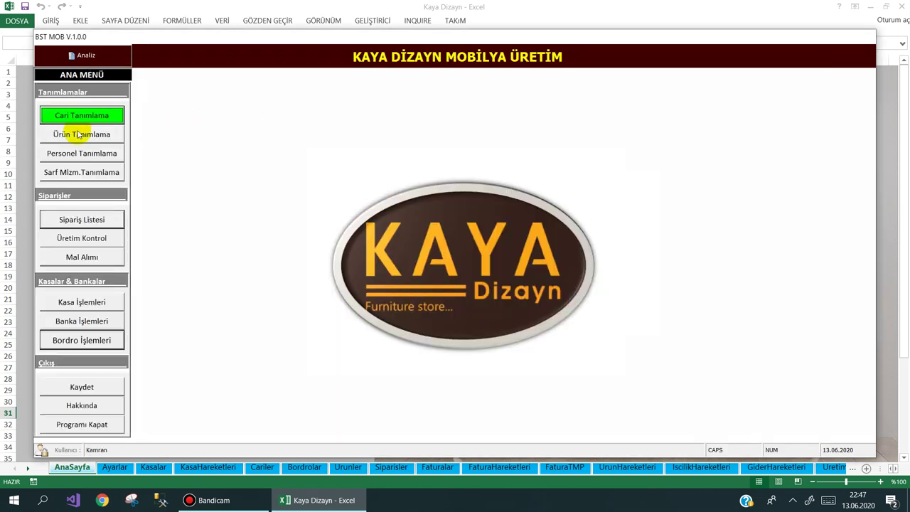
click(79, 153)
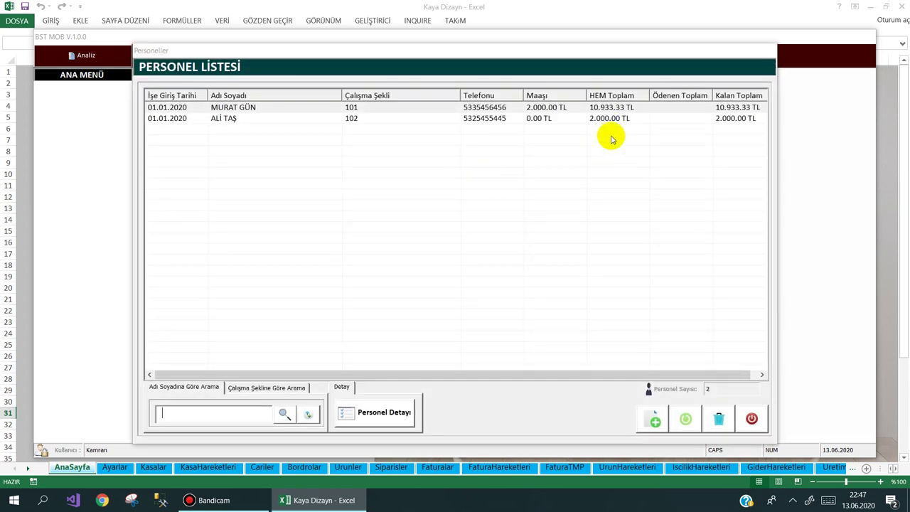
click(613, 120)
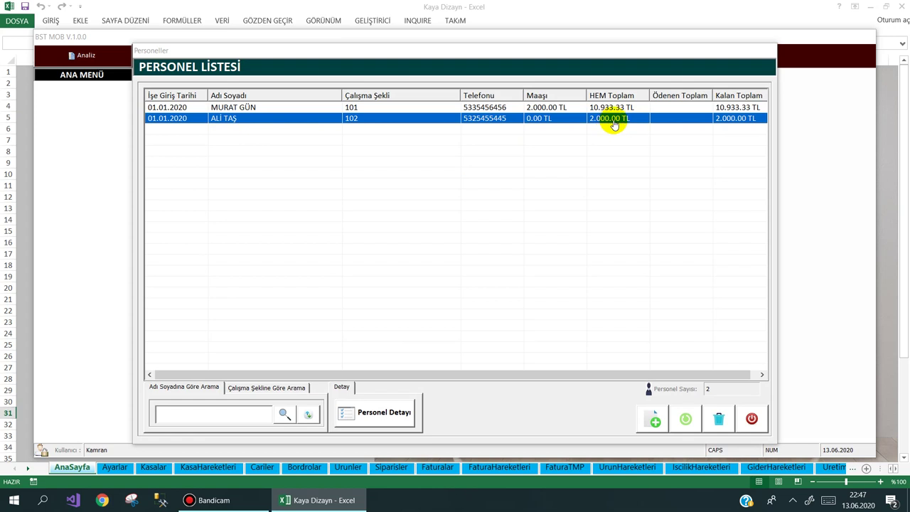
key(Escape)
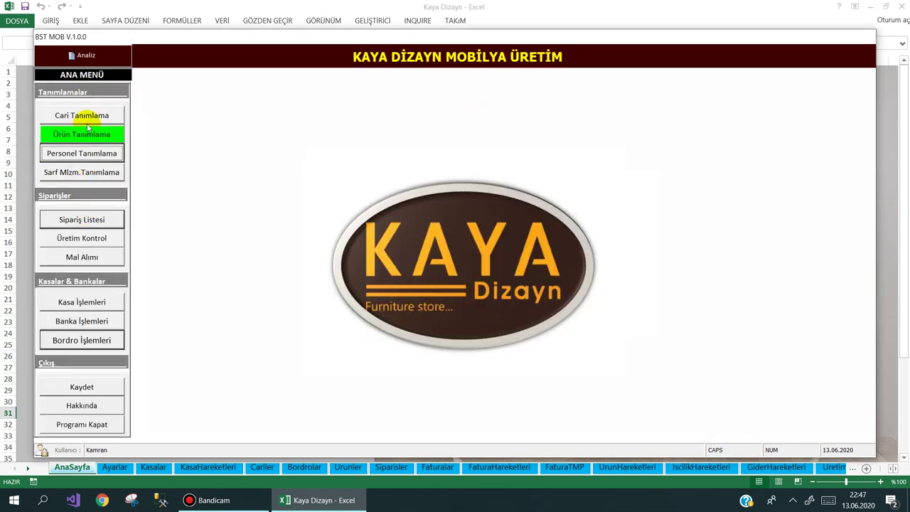
Check the BAKÜ MOBİLYA account in the customer list, then bring up production status control
click(85, 115)
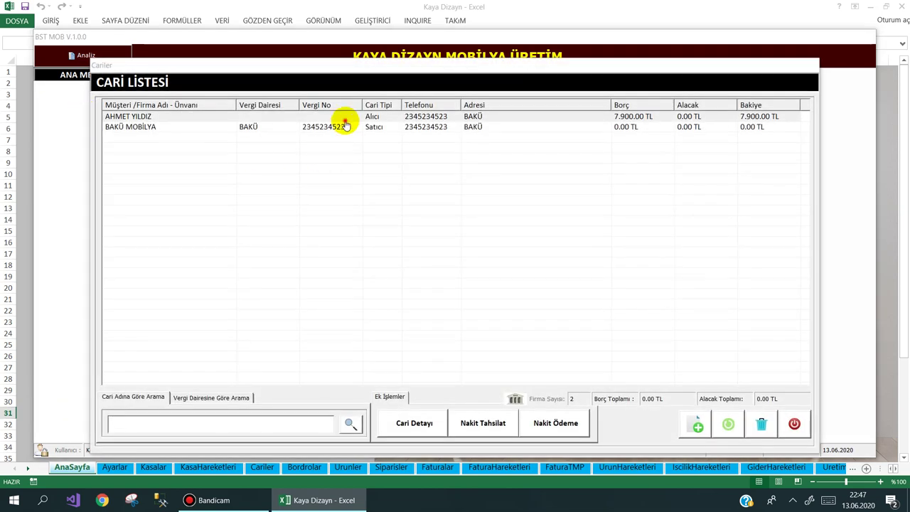
click(348, 126)
key(Escape)
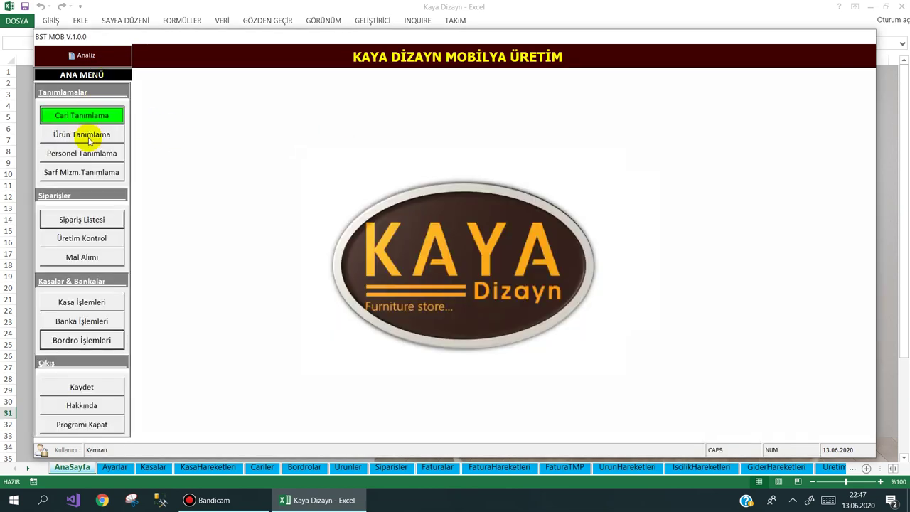
click(88, 240)
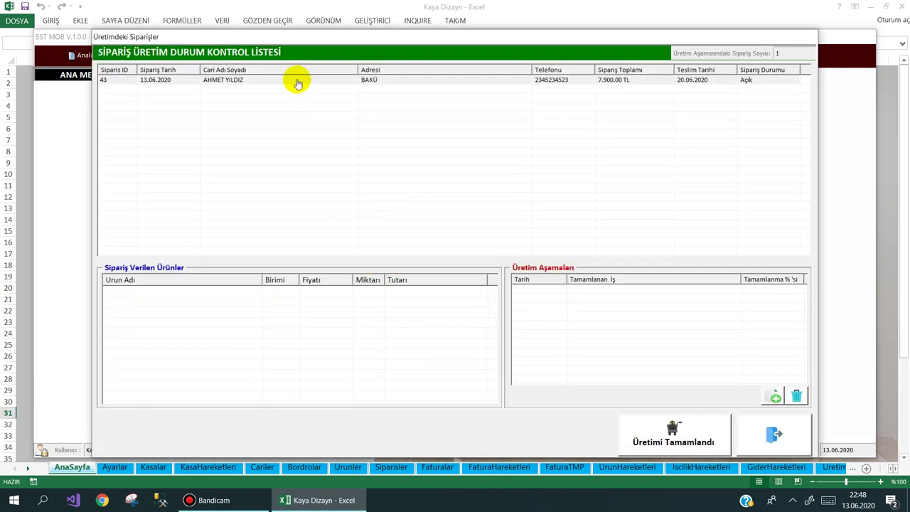
Record production stage KESİM YAPILDI at 30% completion for order 43
click(291, 80)
click(244, 303)
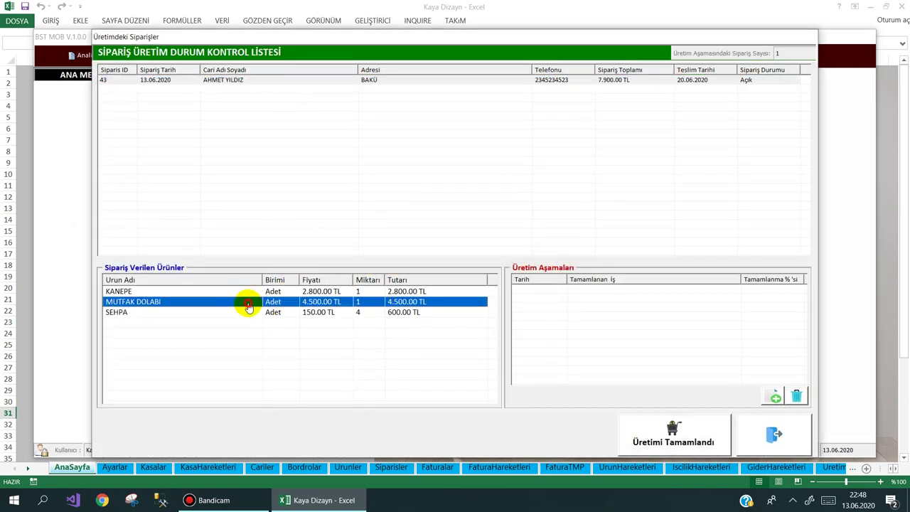
click(254, 291)
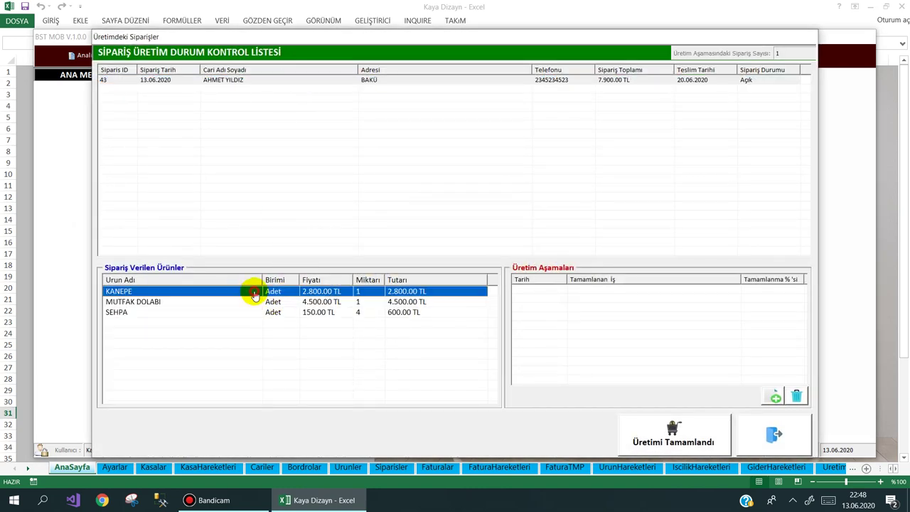
click(775, 396)
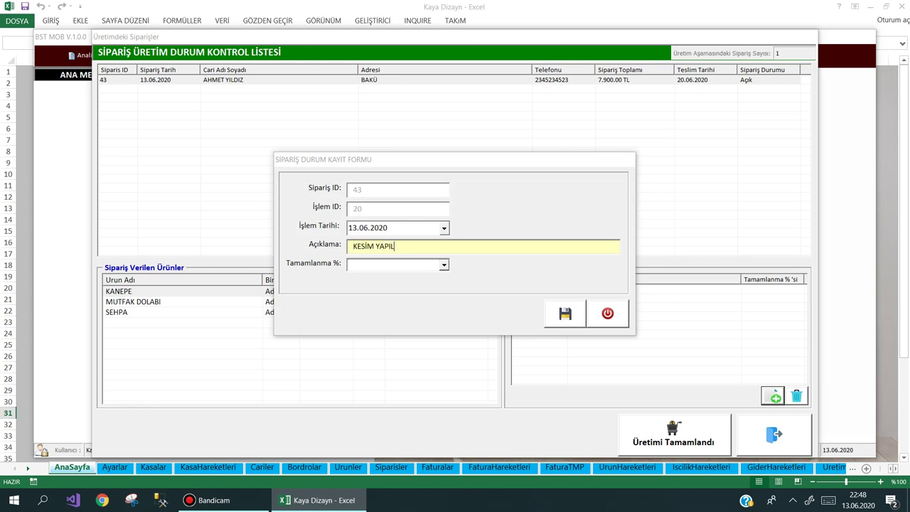
click(444, 266)
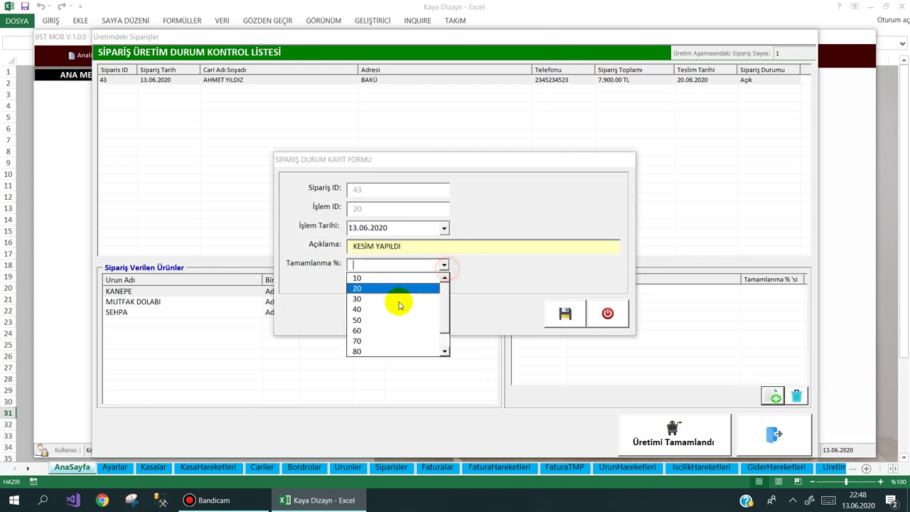
click(399, 302)
click(562, 313)
click(443, 291)
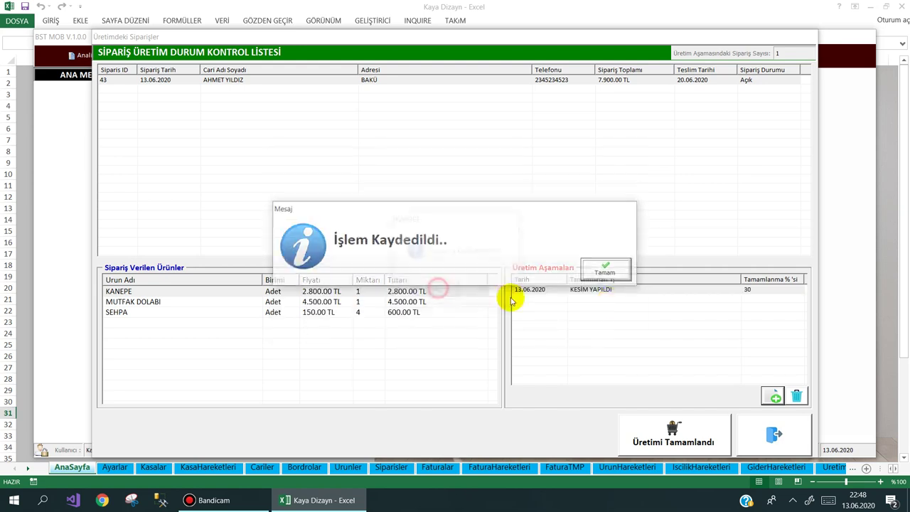
click(624, 269)
Add production stage DİKİM YAPILDI at 50% completion dated 14.06.2020
click(768, 400)
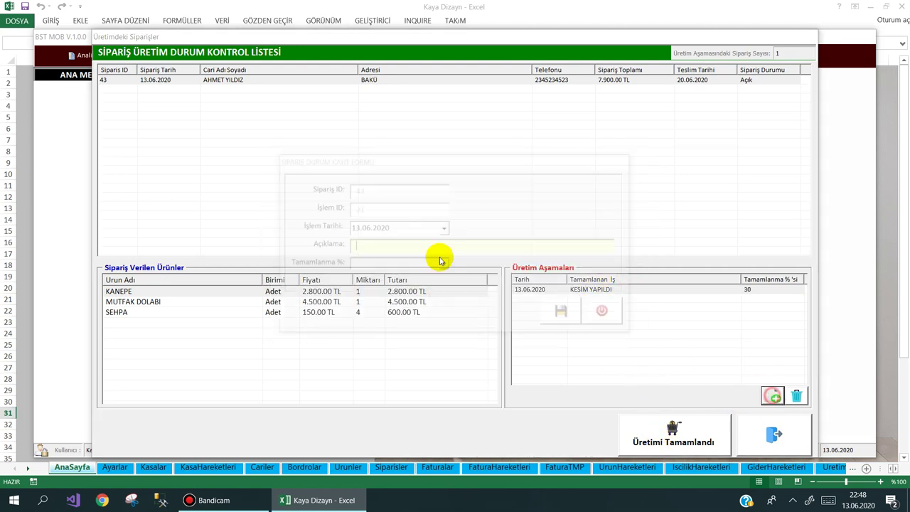
click(445, 229)
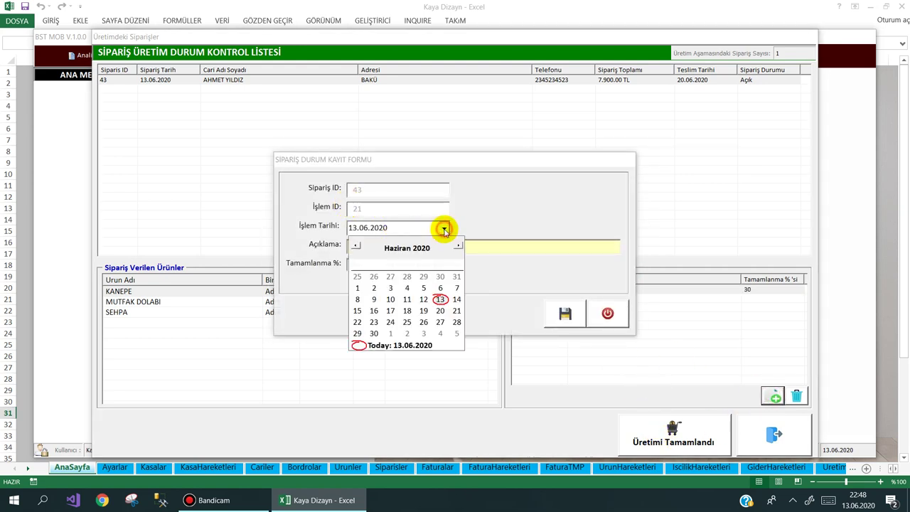
click(453, 301)
text(DİKİM YAPILDI)
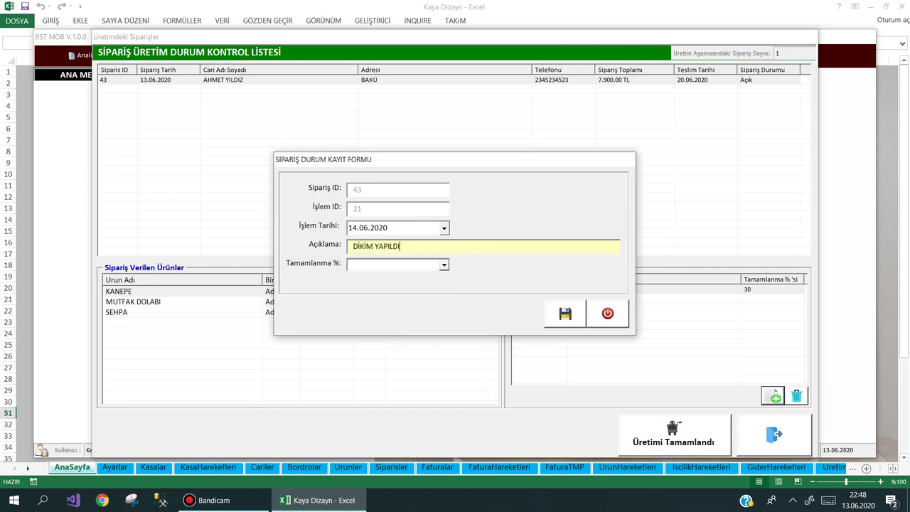
click(443, 266)
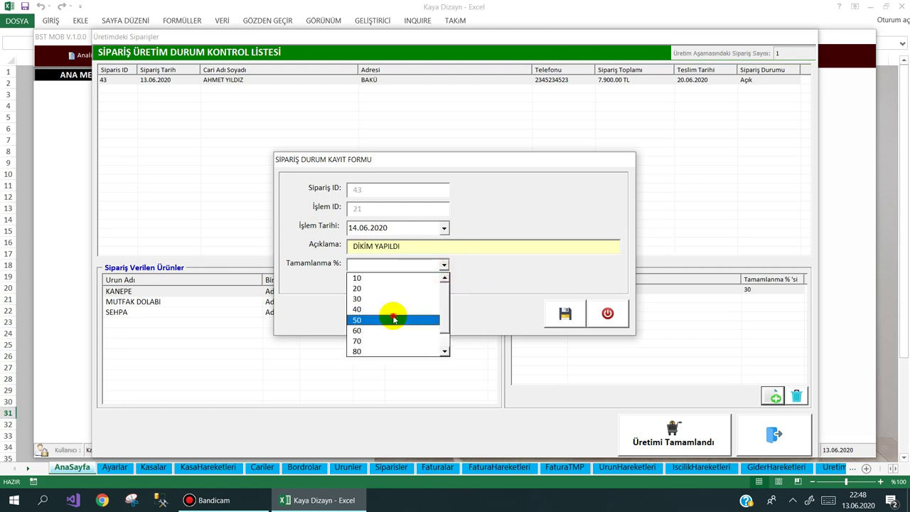
click(391, 320)
click(566, 313)
click(439, 291)
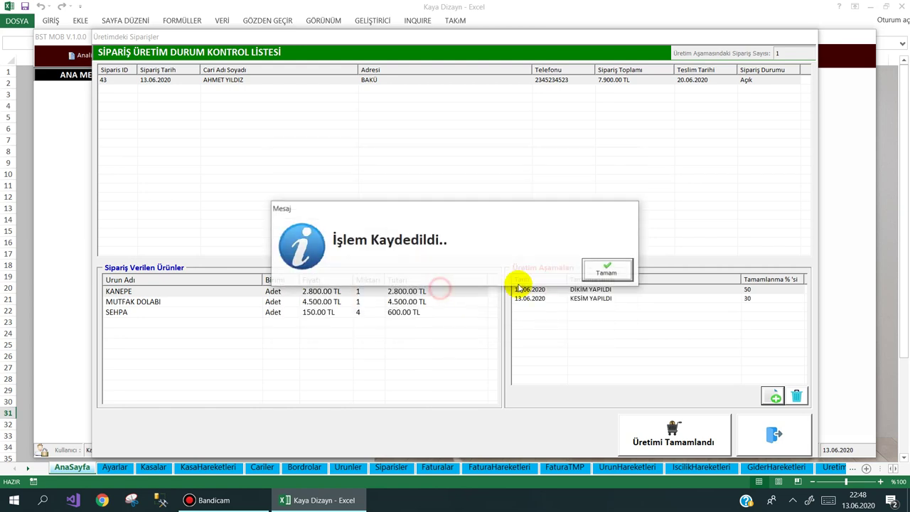
click(616, 264)
Verify order 43's recorded stages via the order list's production check
click(567, 299)
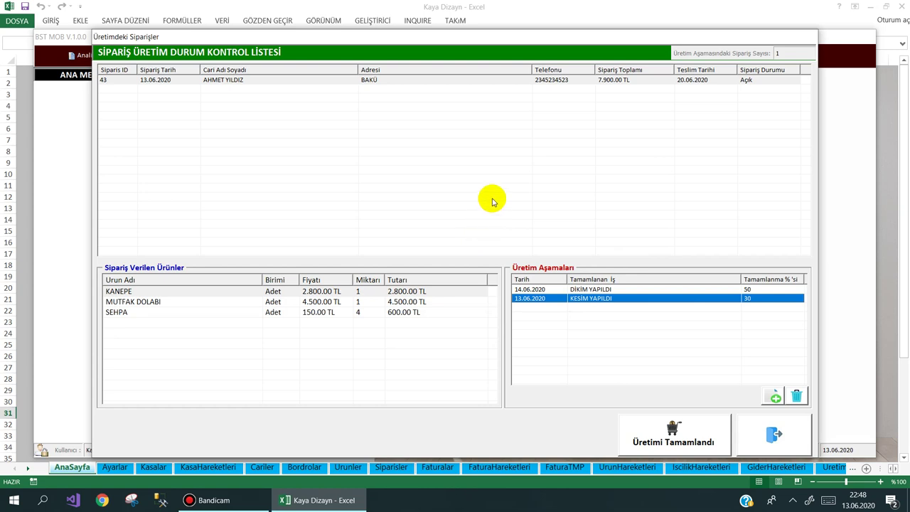
double_click(699, 290)
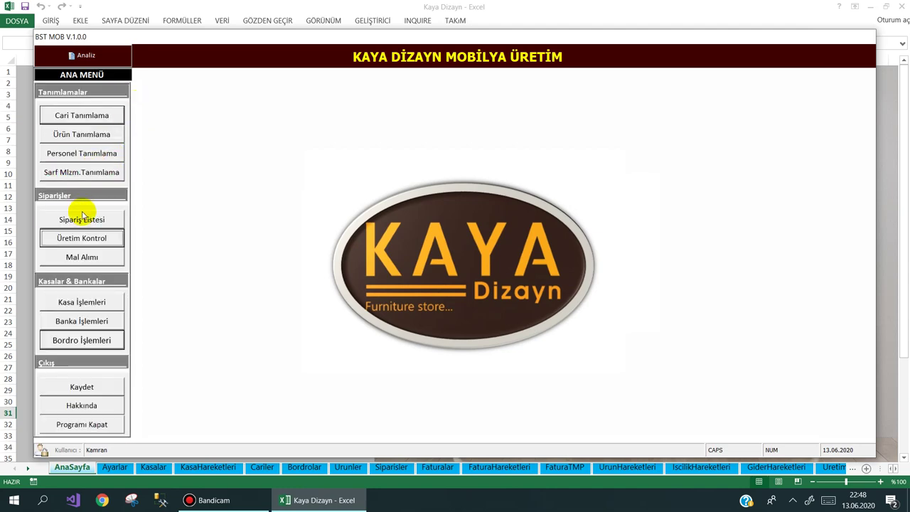
click(84, 219)
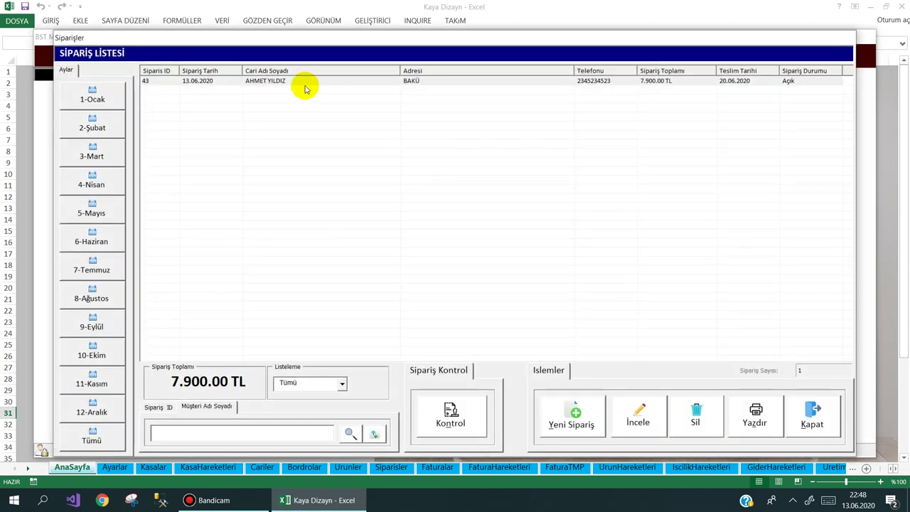
click(302, 82)
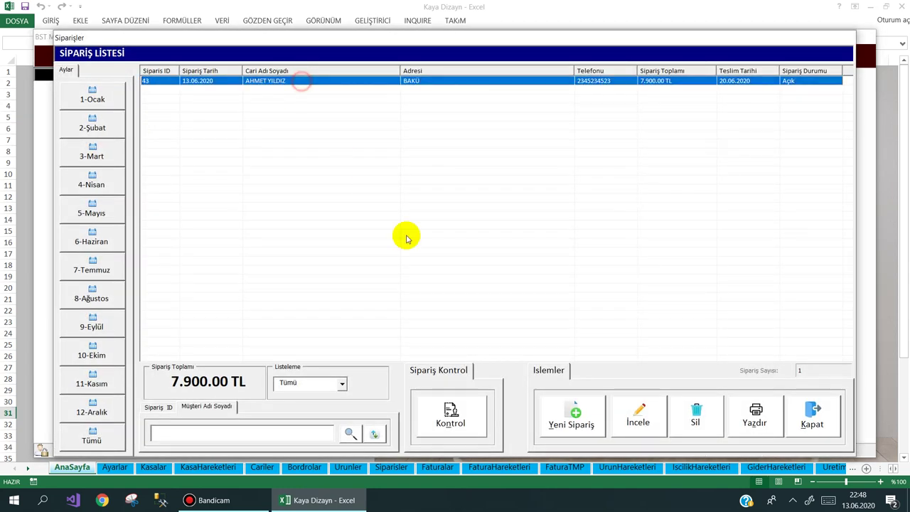
click(448, 414)
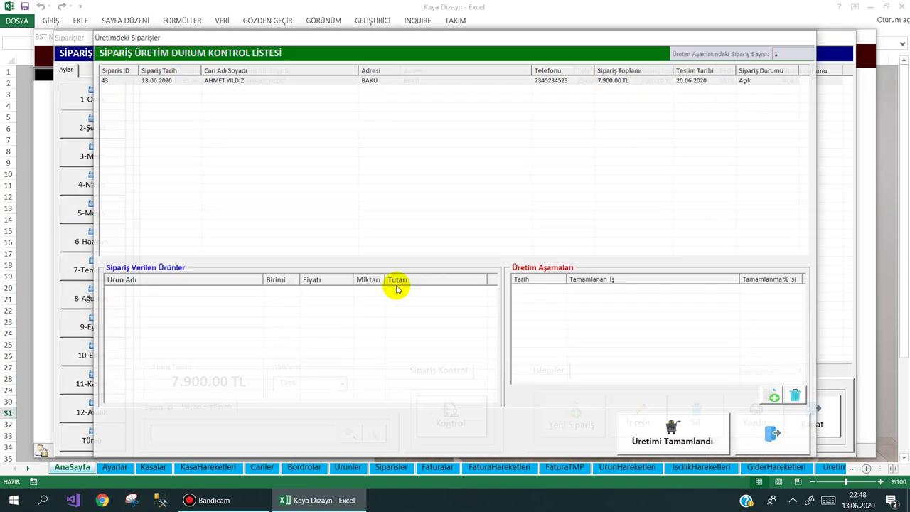
click(320, 80)
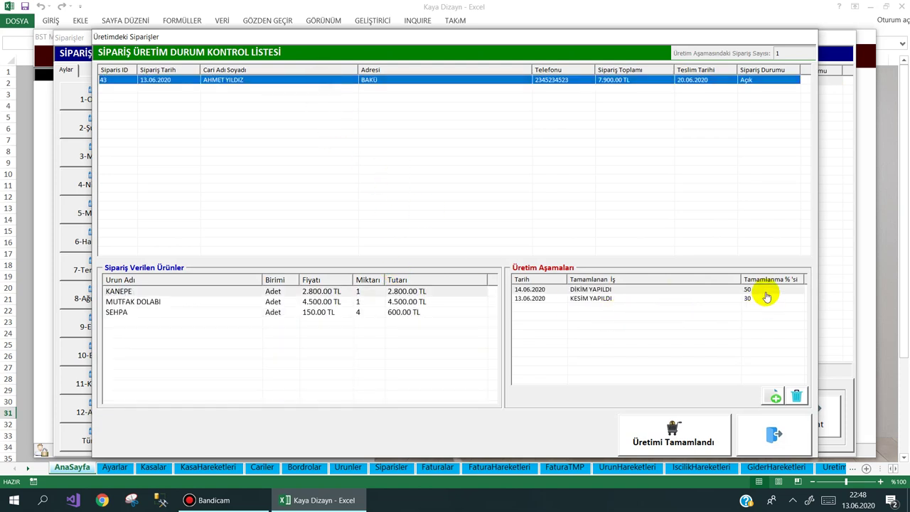
key(Escape)
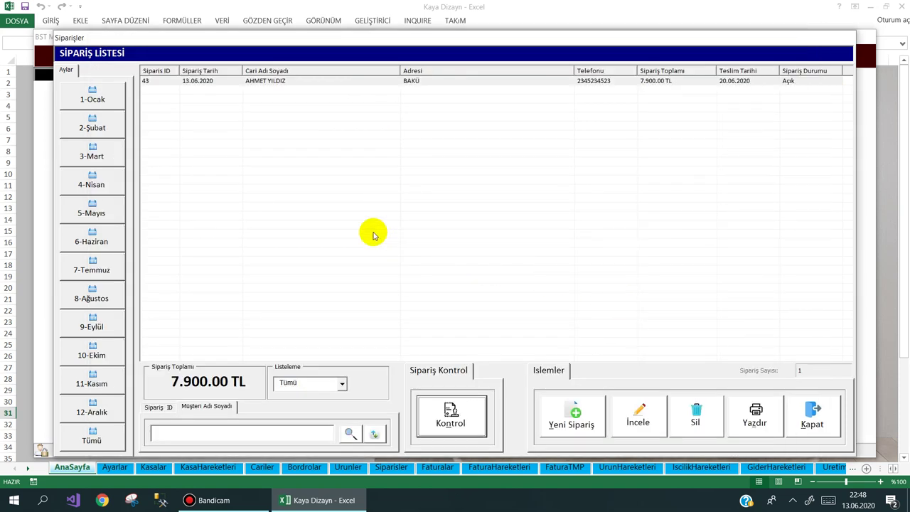
key(Escape)
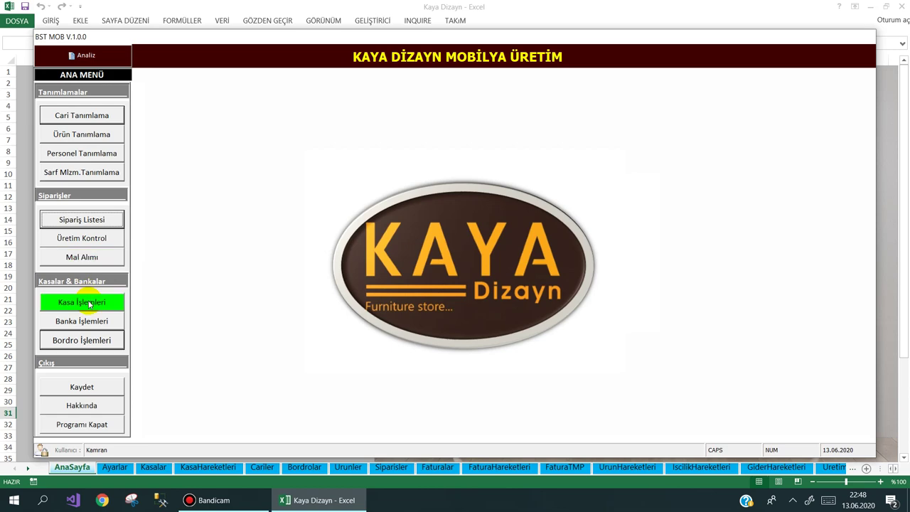
click(96, 239)
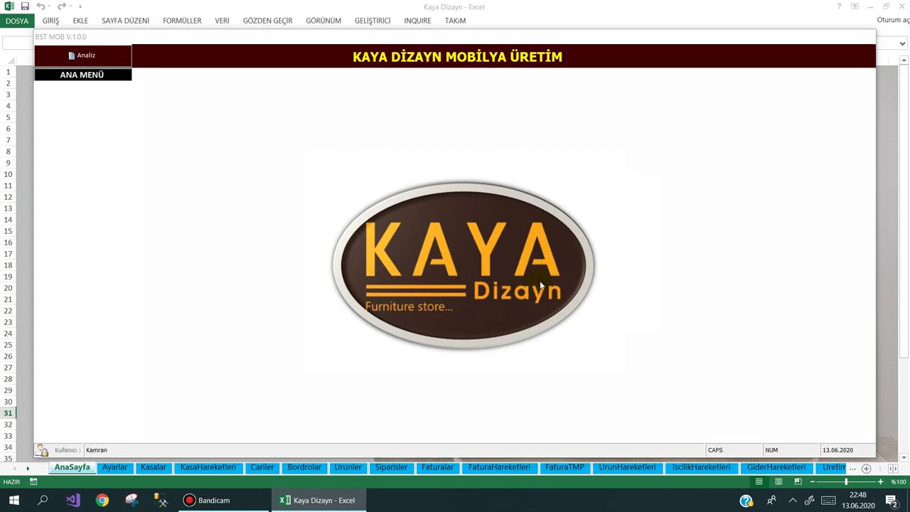
Mark order 43's production as finished, closing the order
click(458, 79)
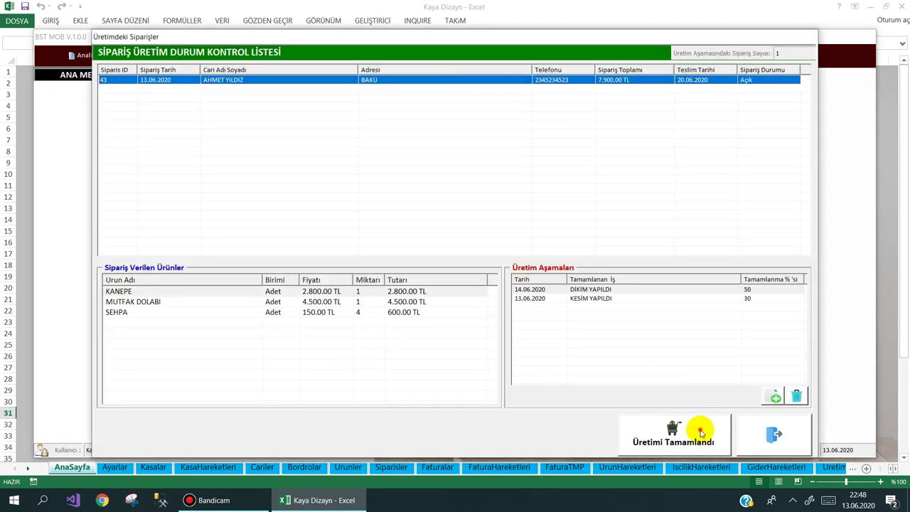
click(697, 429)
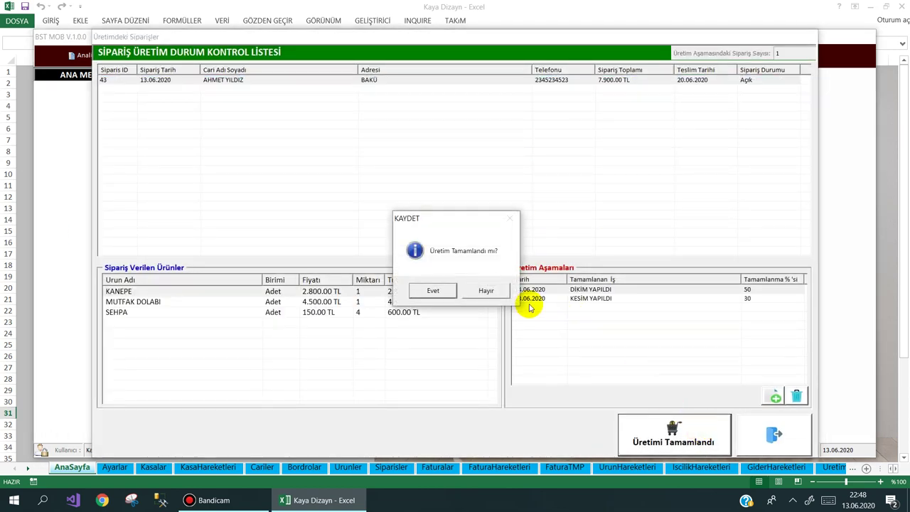
click(435, 293)
click(609, 269)
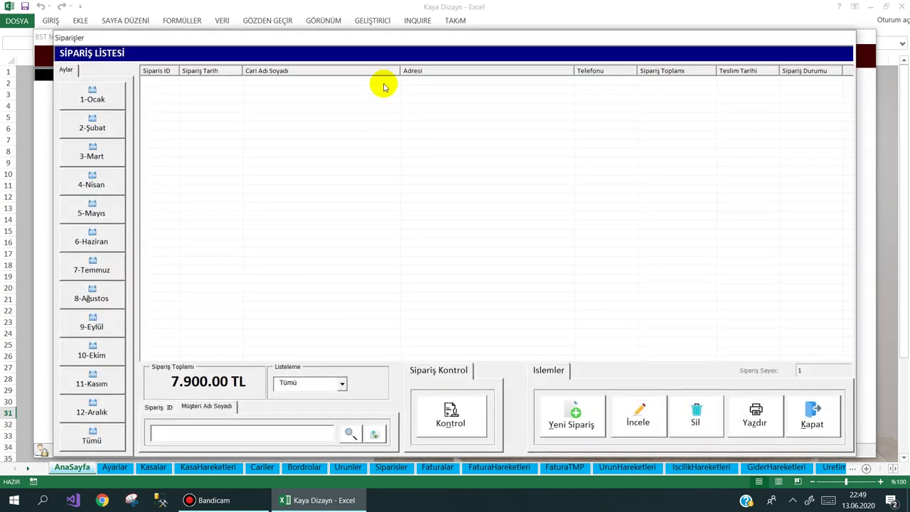
Filter the order list to Kapalı orders and verify order 43 appears
click(341, 383)
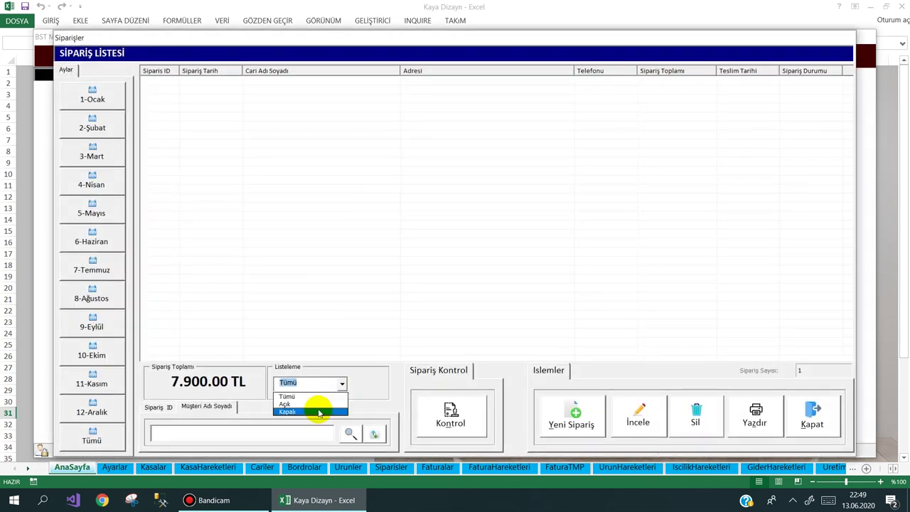
click(319, 413)
click(383, 87)
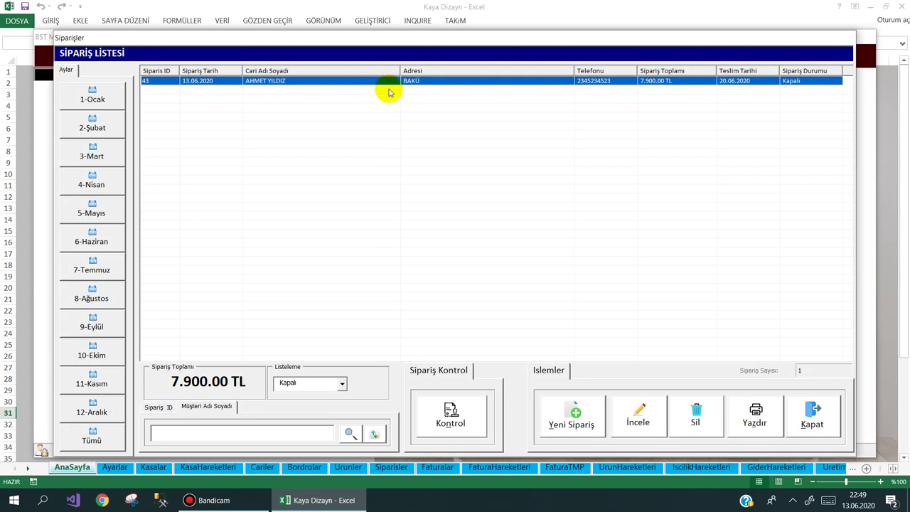
double_click(388, 92)
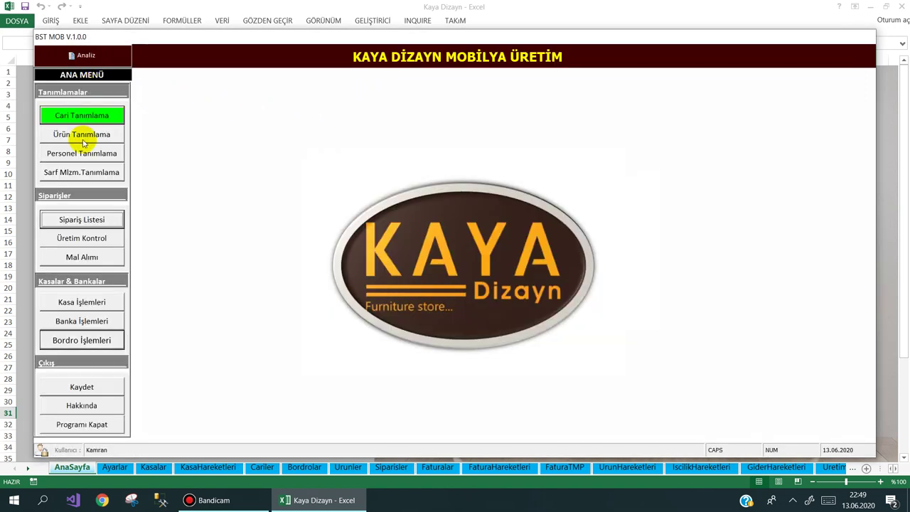
Create the MERKEZ cashbox with a 2.000.00 TL opening balance
click(88, 305)
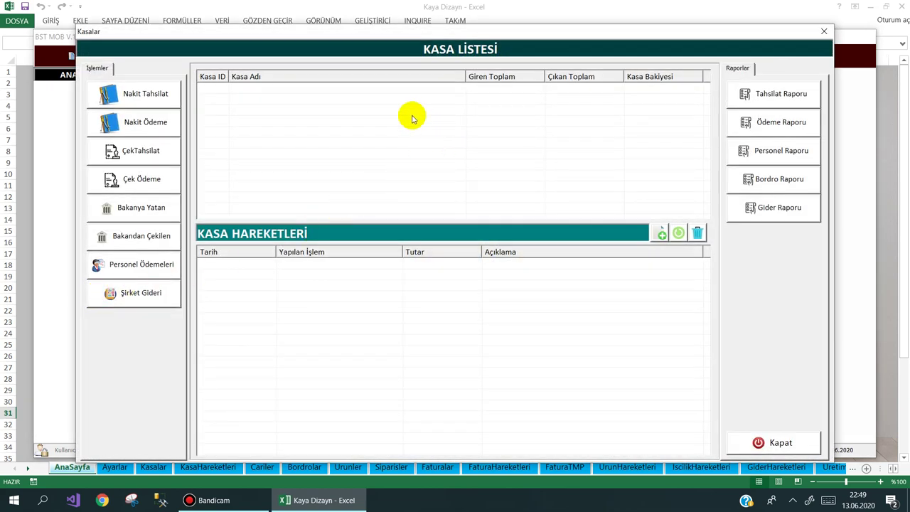
click(657, 234)
text(2000)
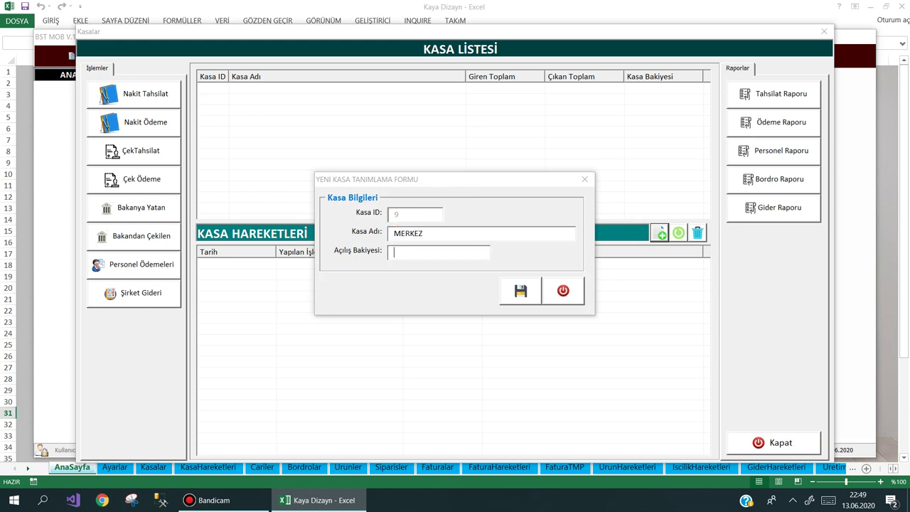
click(516, 291)
click(441, 291)
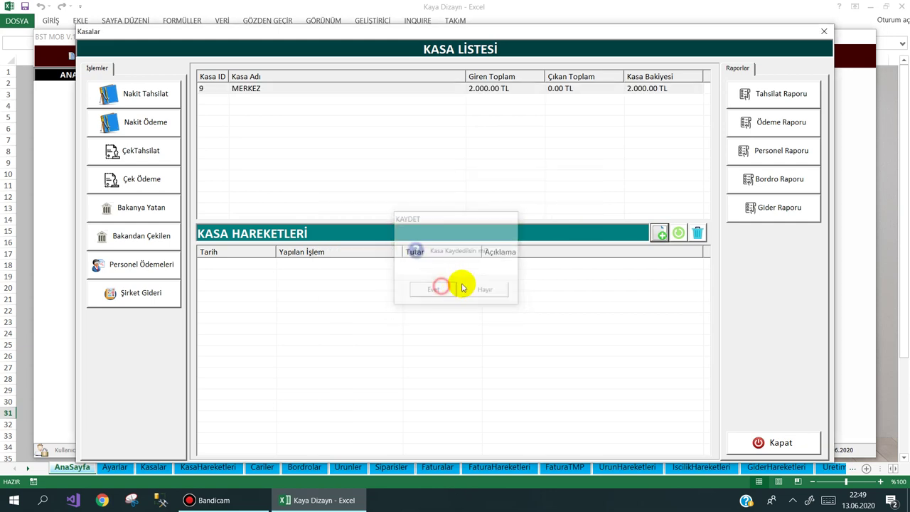
Add a second cashbox with a 1.000.00 TL opening balance, then select MERKEZ
click(658, 235)
text(1000)
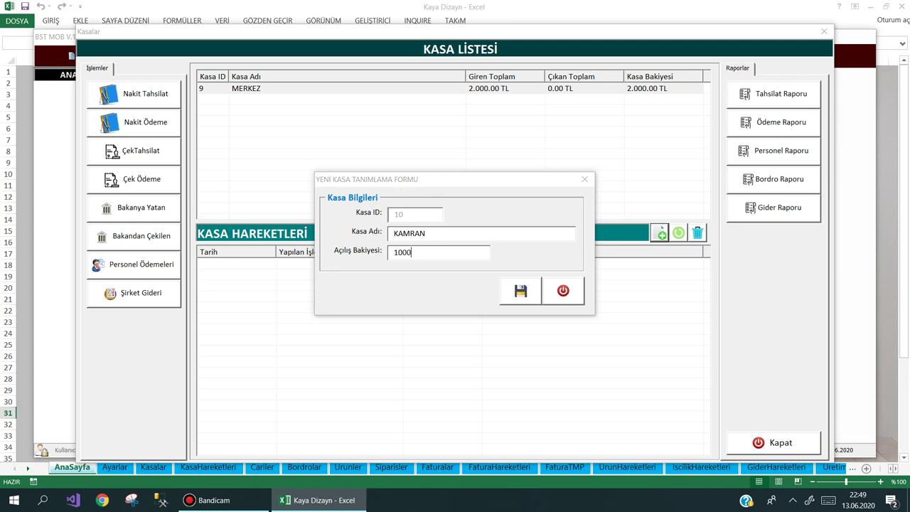
click(502, 290)
click(431, 289)
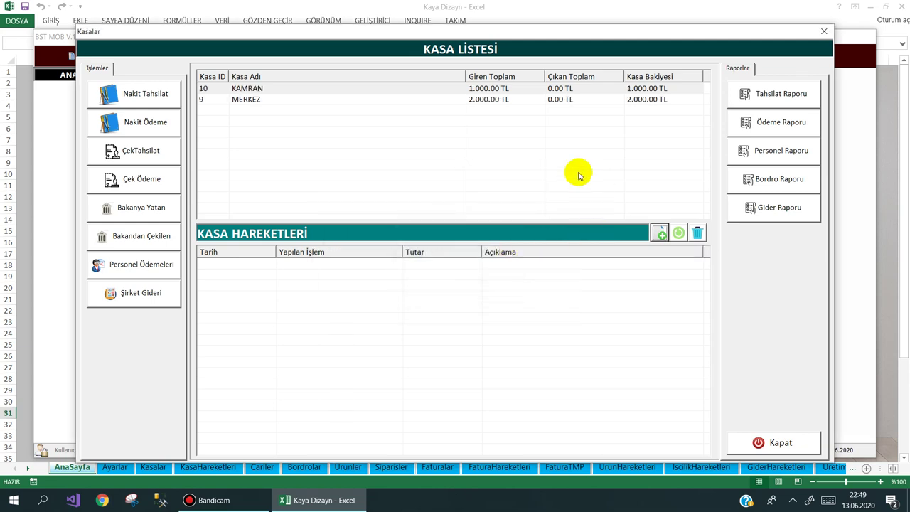
click(400, 104)
click(381, 88)
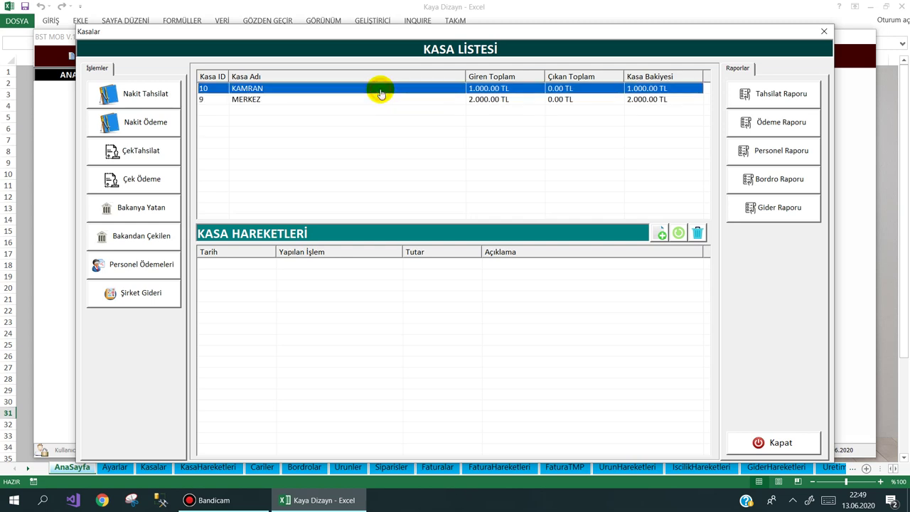
click(266, 104)
Collect 5.000 TL NAKİT from the customer into MERKEZ and check the new movement
click(150, 95)
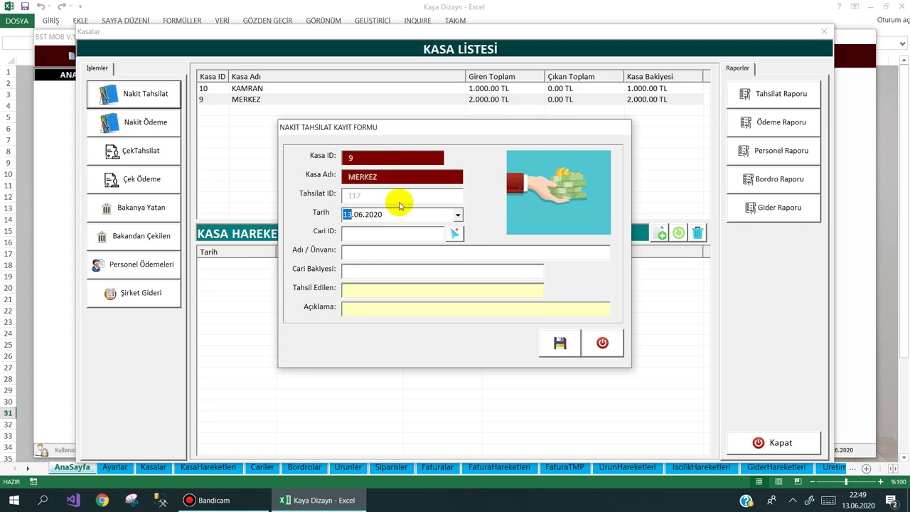
click(457, 231)
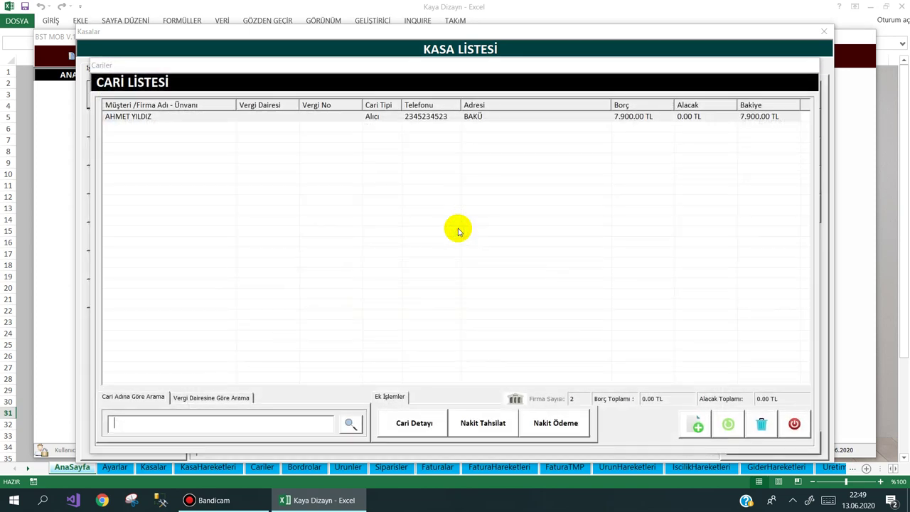
click(211, 116)
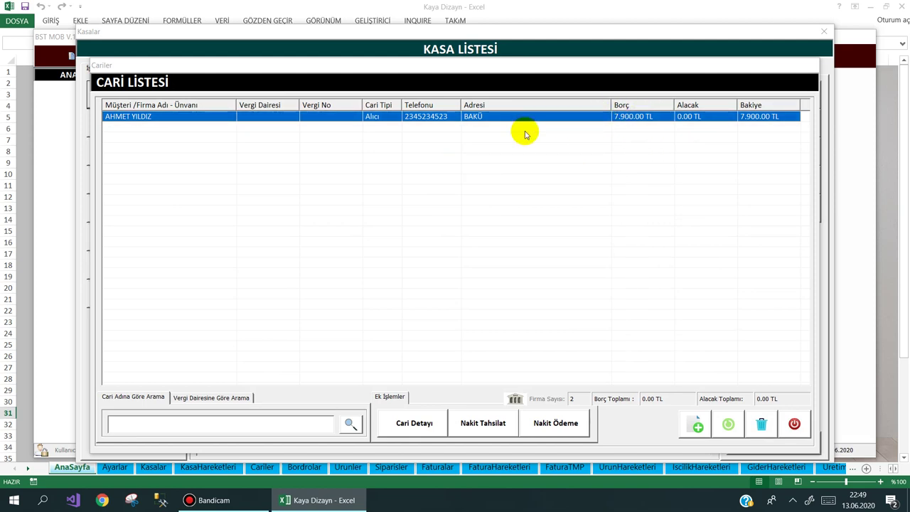
double_click(502, 118)
text(NAKİT)
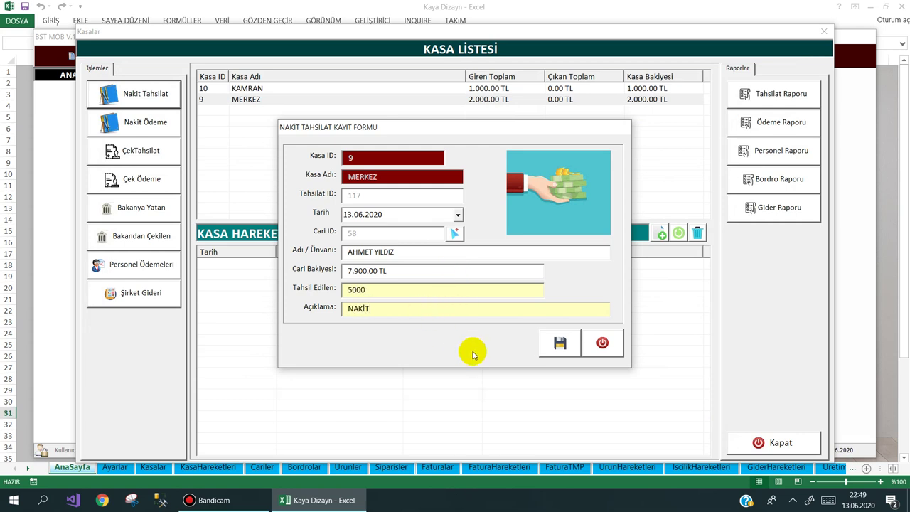
click(559, 343)
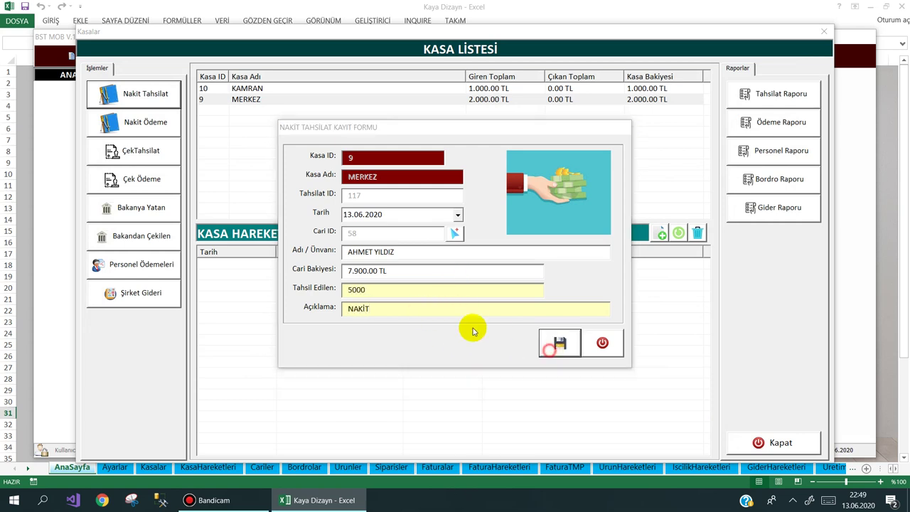
click(433, 290)
click(608, 270)
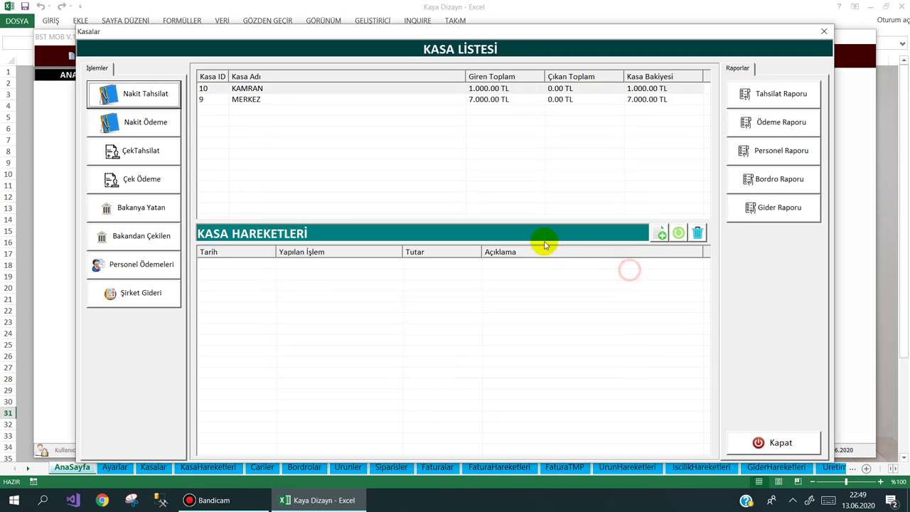
click(405, 97)
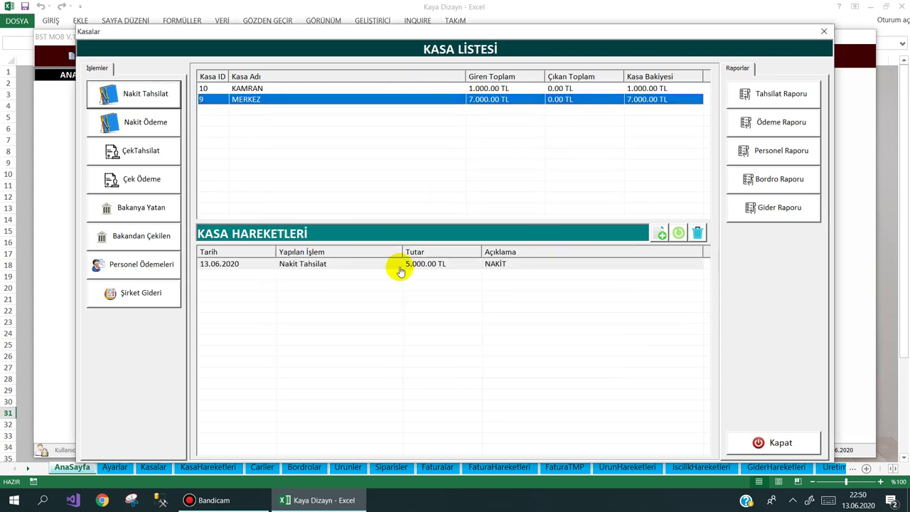
click(346, 265)
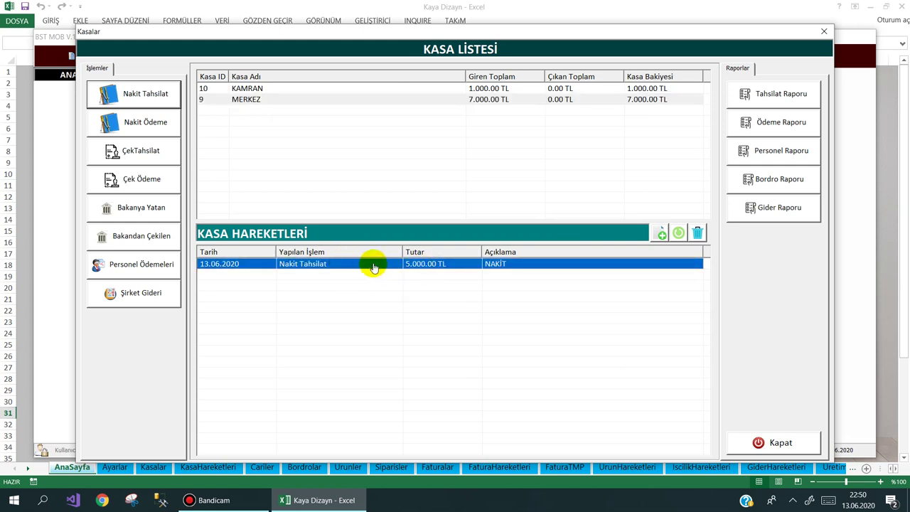
Review the customer's account statement showing the 5.000.00 TL collection and 2.900.00 TL remaining
double_click(339, 264)
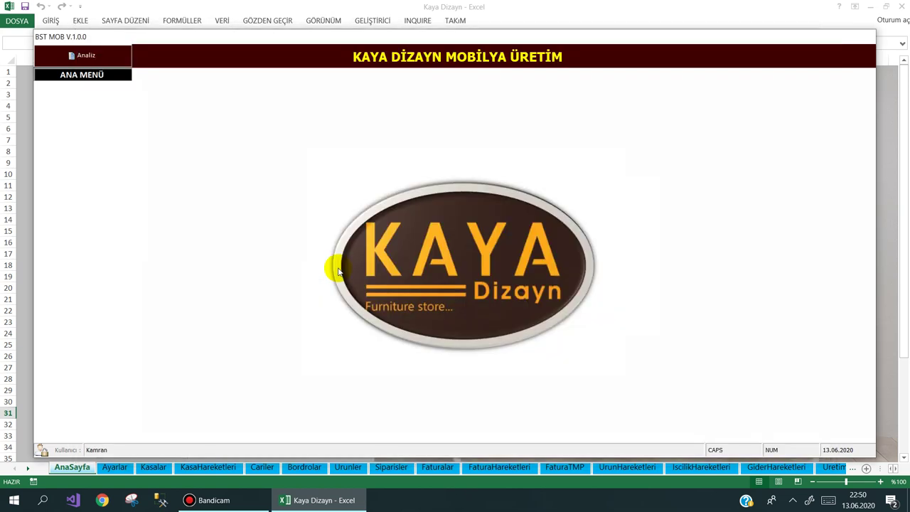
click(103, 77)
click(57, 113)
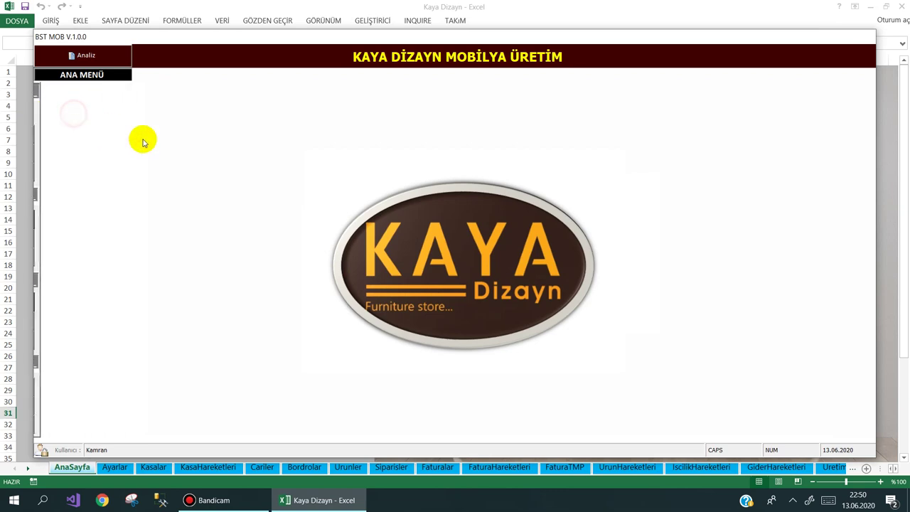
click(209, 118)
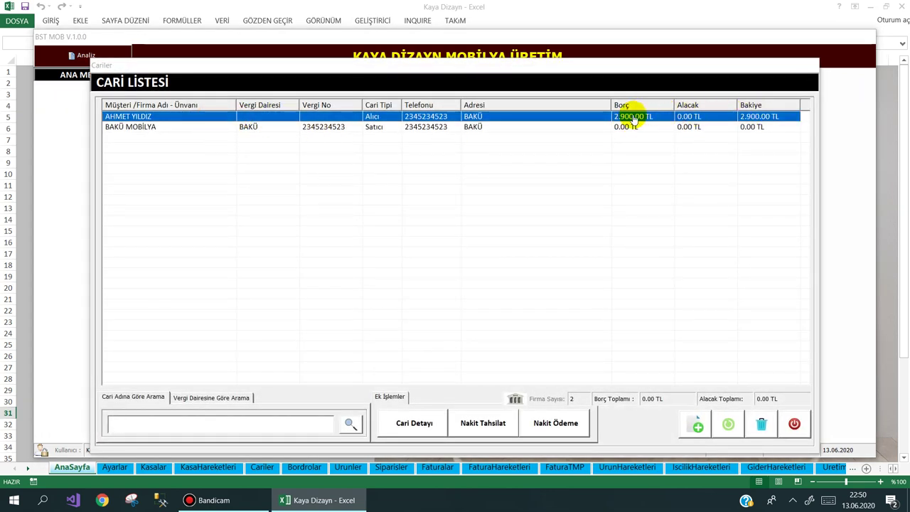
click(413, 424)
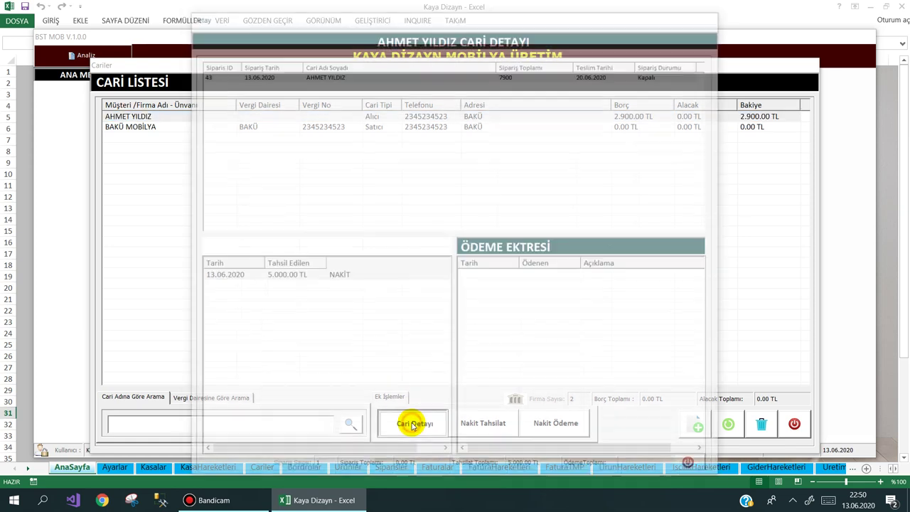
click(277, 75)
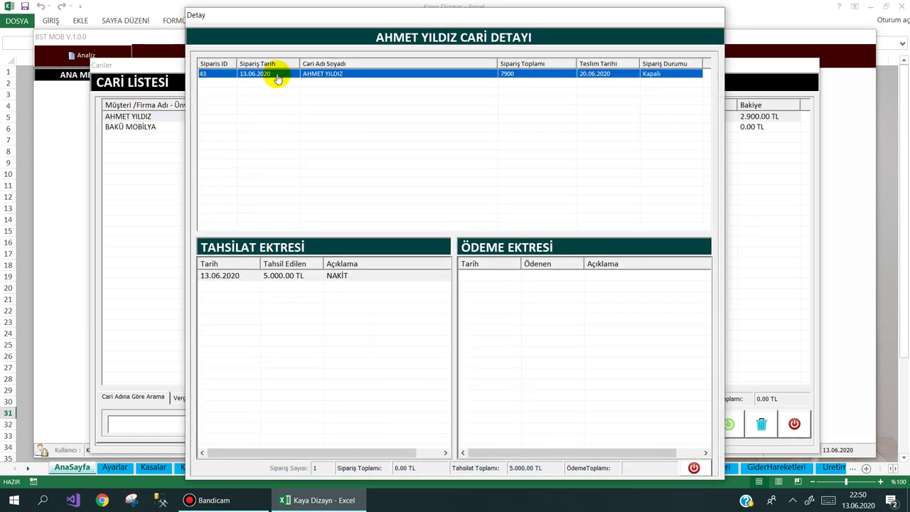
click(283, 278)
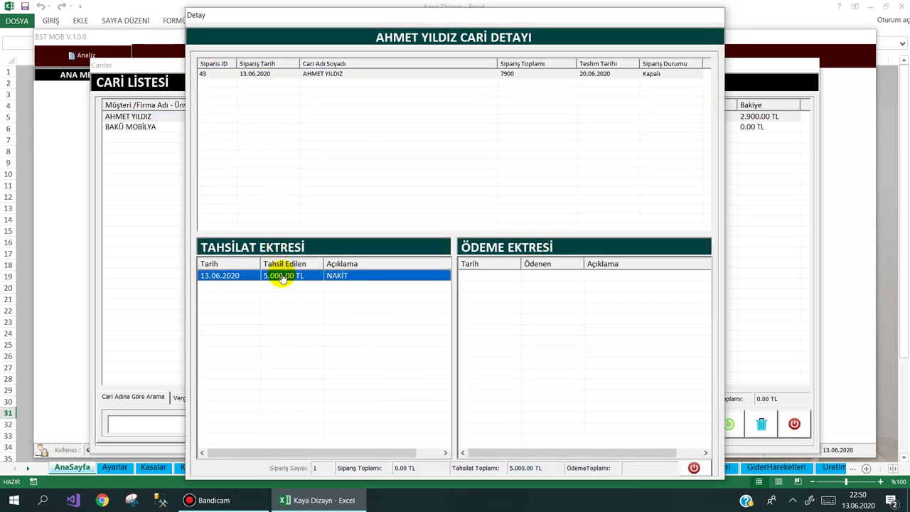
key(Escape)
key(Escape)
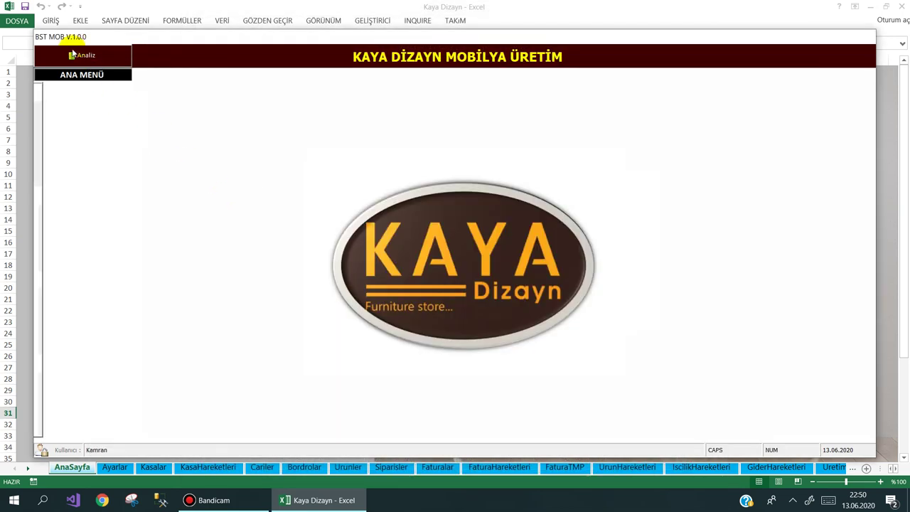
click(85, 116)
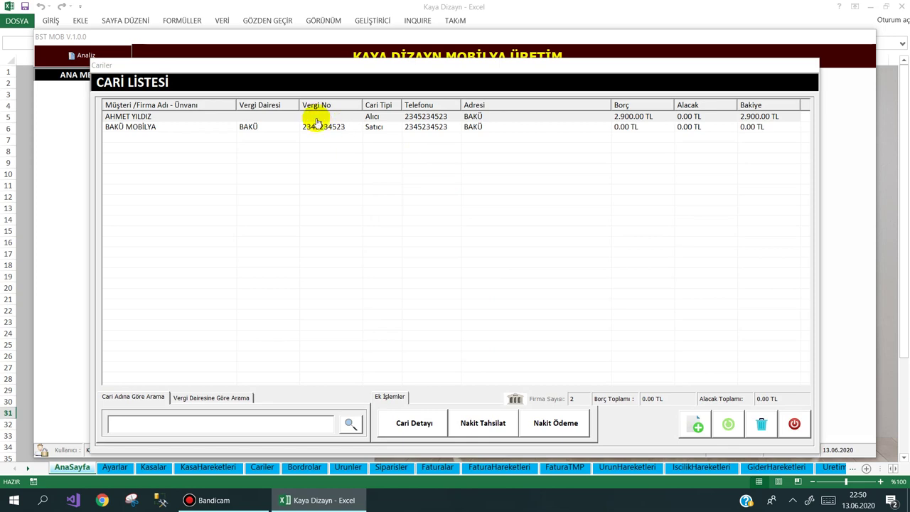
Collect the remaining 2.900 TL NAKİT from the customer into the MERKEZ cashbox
click(316, 117)
click(482, 422)
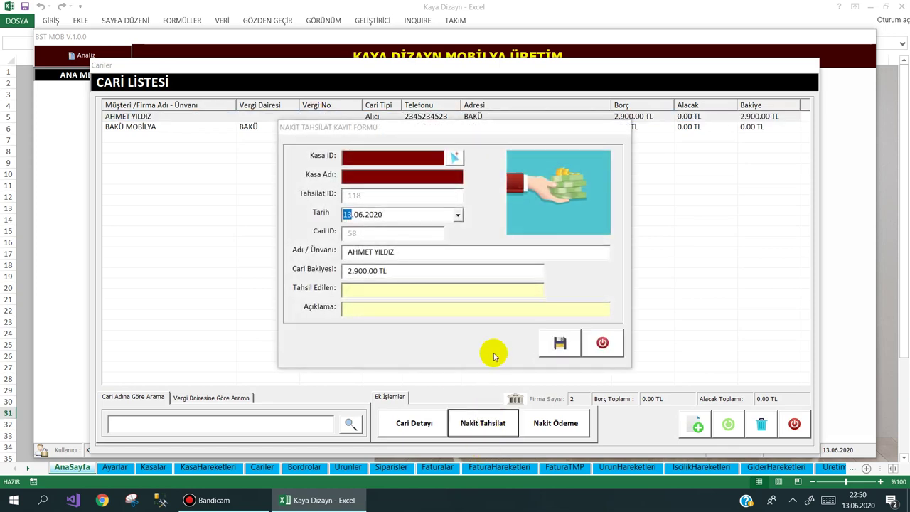
click(454, 167)
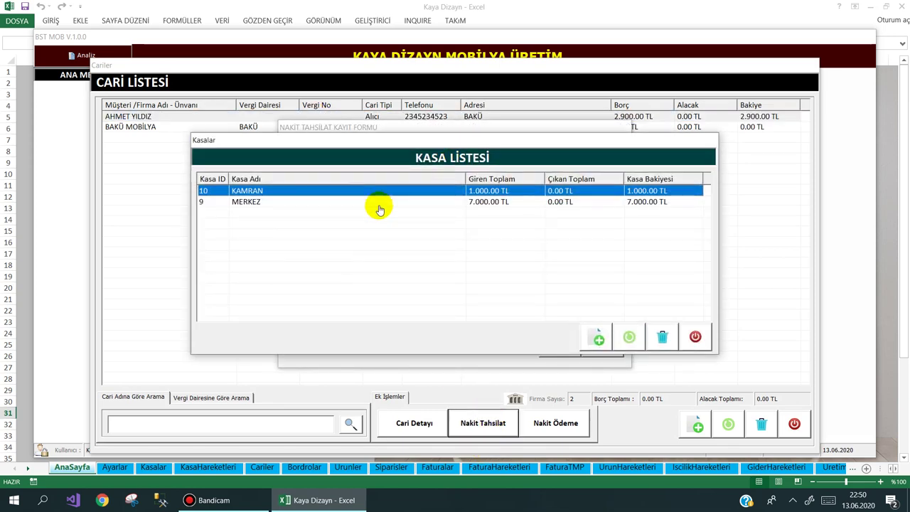
click(346, 201)
double_click(346, 201)
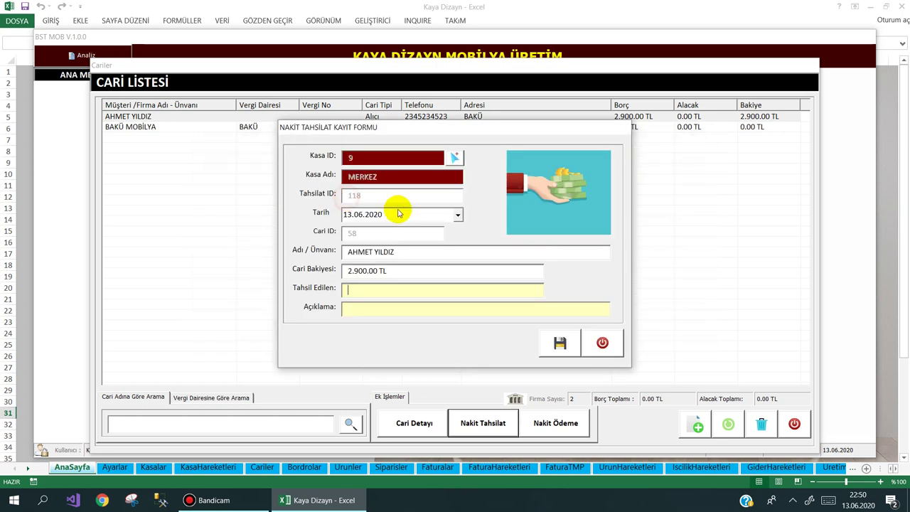
click(399, 288)
text(2900)
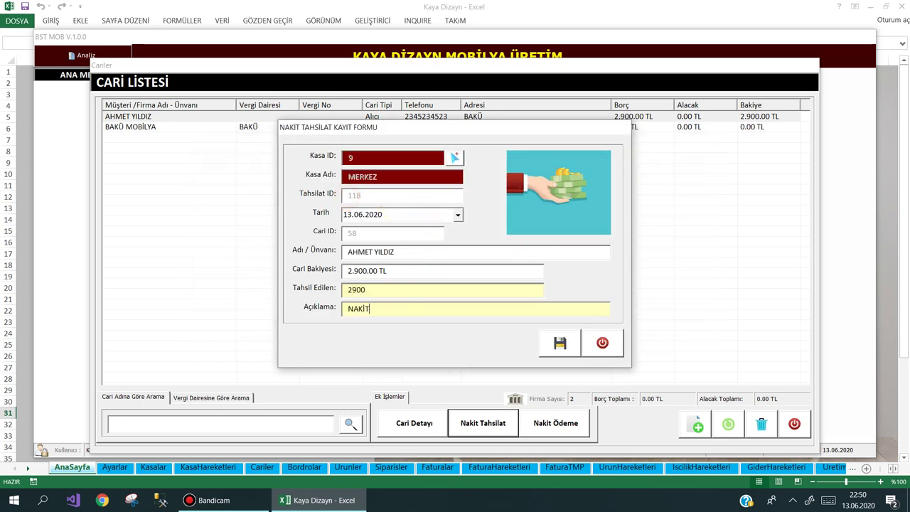
click(560, 343)
click(446, 289)
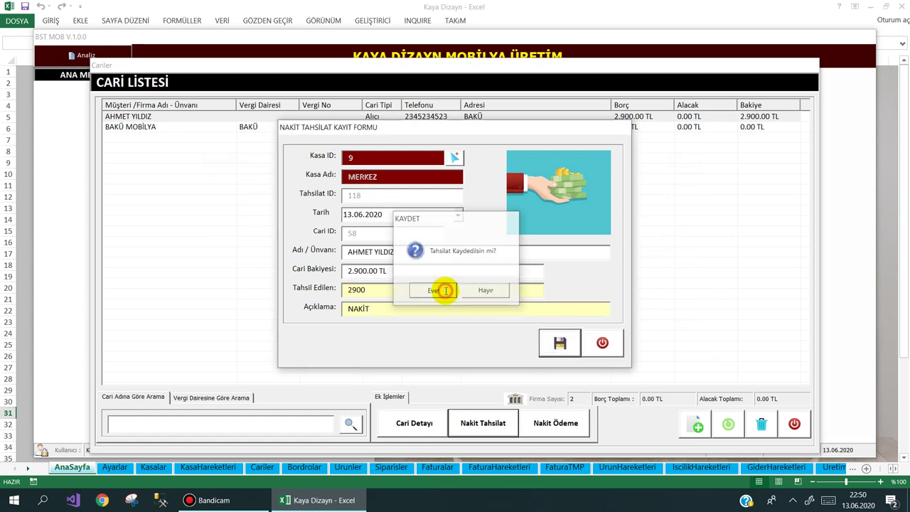
click(597, 266)
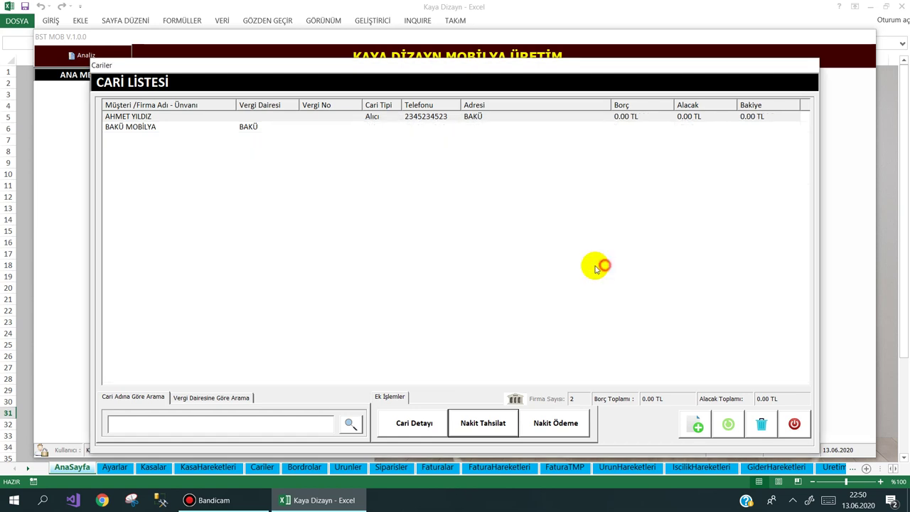
Verify the statement lists both collections, 5.000 and 2.900 TL, for order 43
click(459, 116)
click(403, 422)
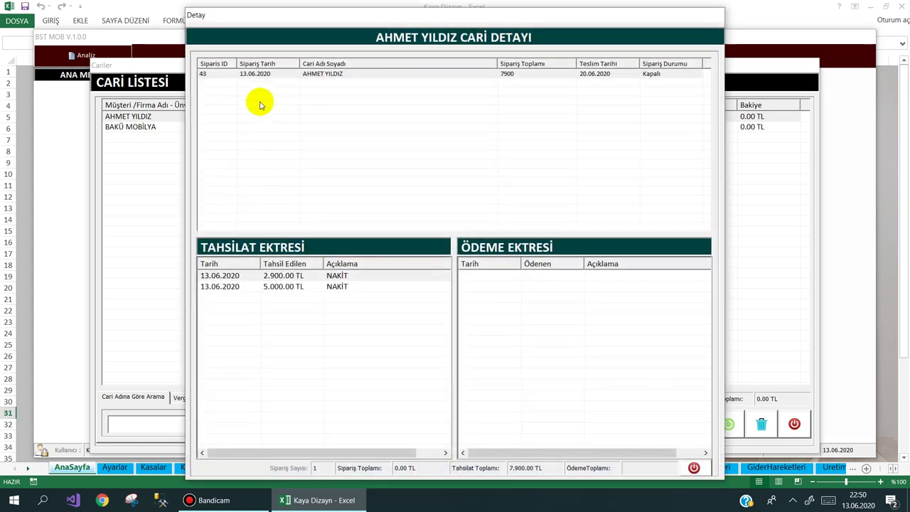
click(256, 75)
click(262, 288)
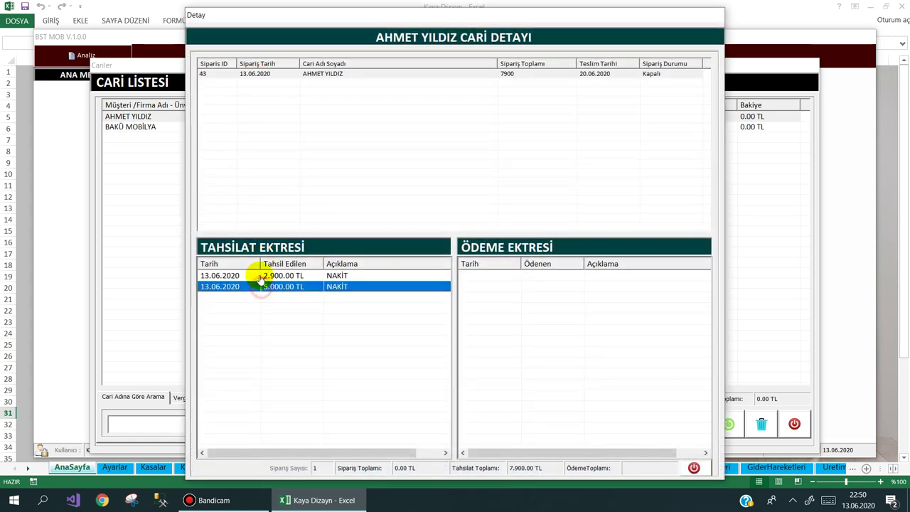
click(250, 277)
click(254, 287)
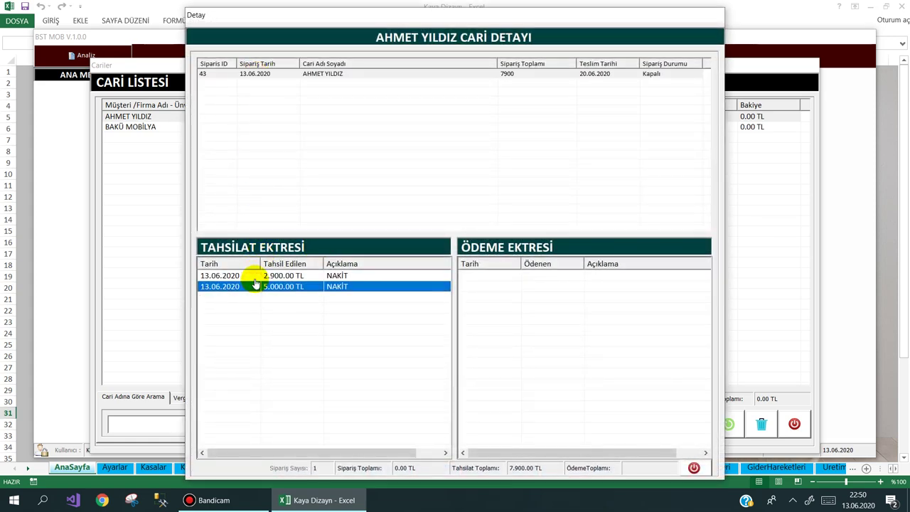
click(254, 277)
key(Escape)
key(Escape)
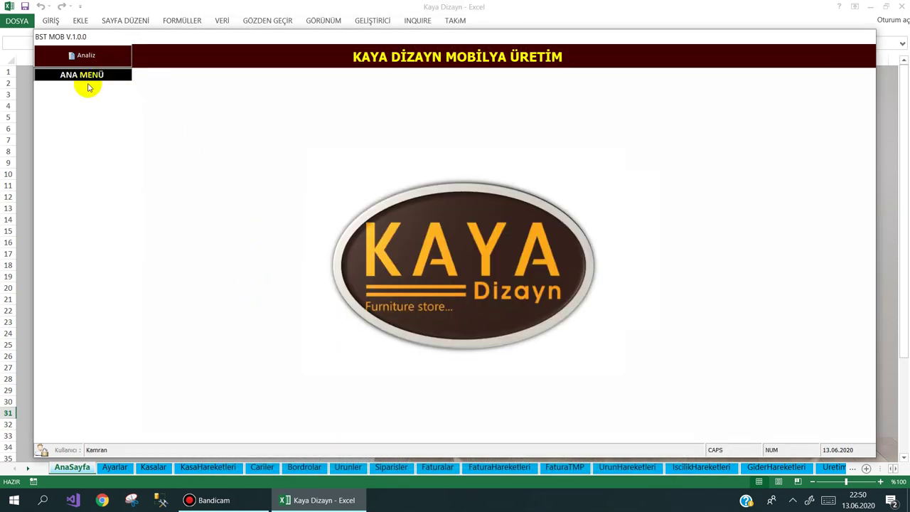
click(85, 78)
click(81, 300)
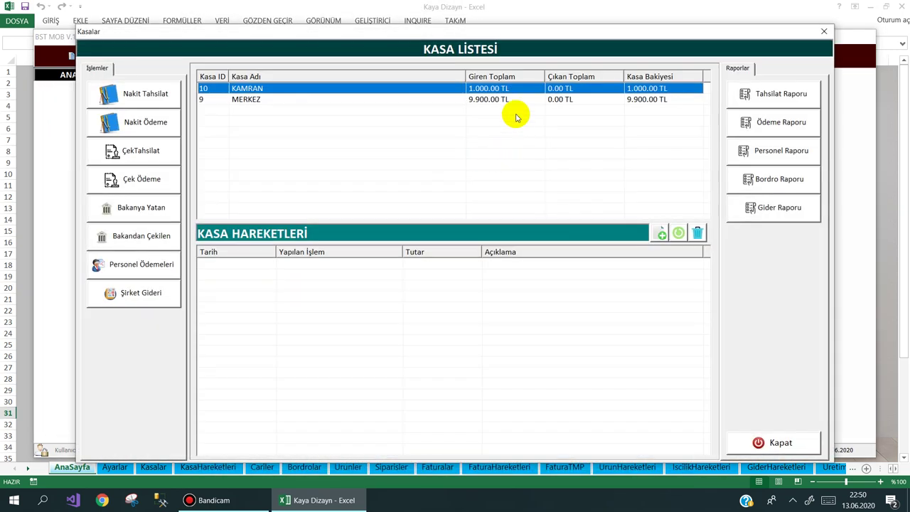
click(522, 100)
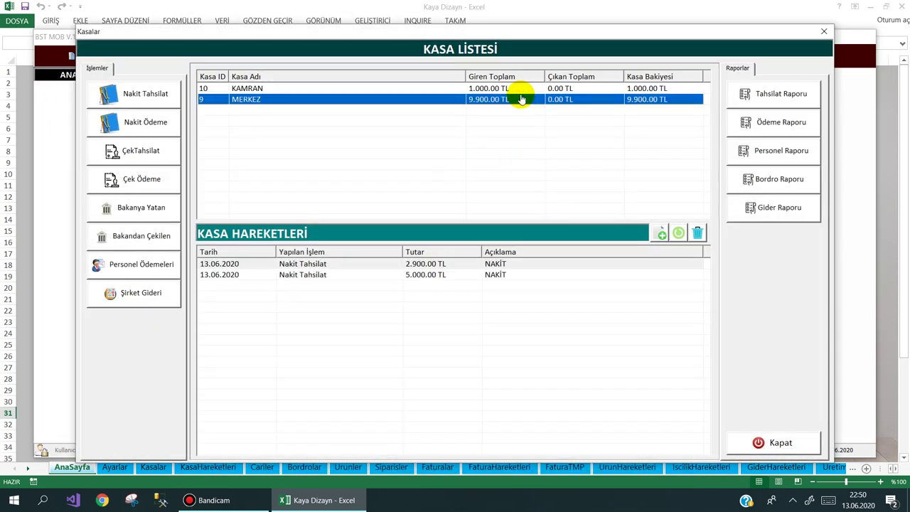
click(424, 276)
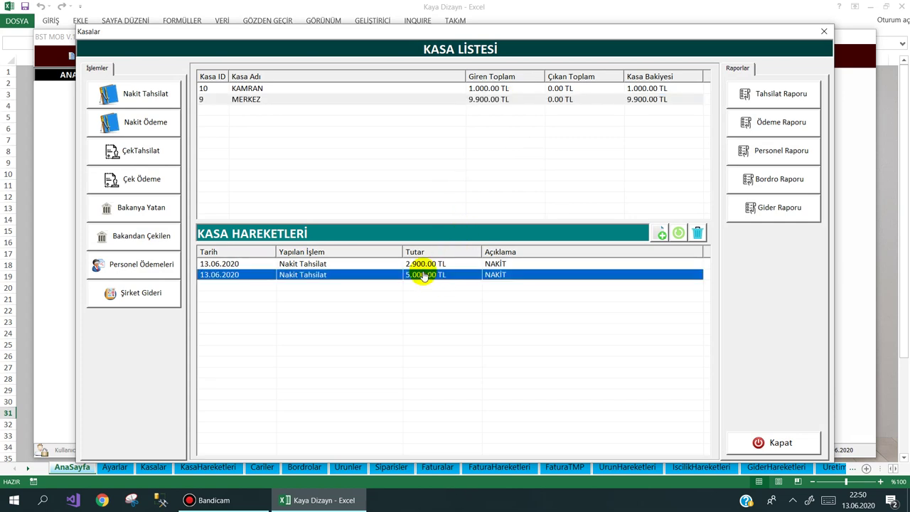
click(487, 101)
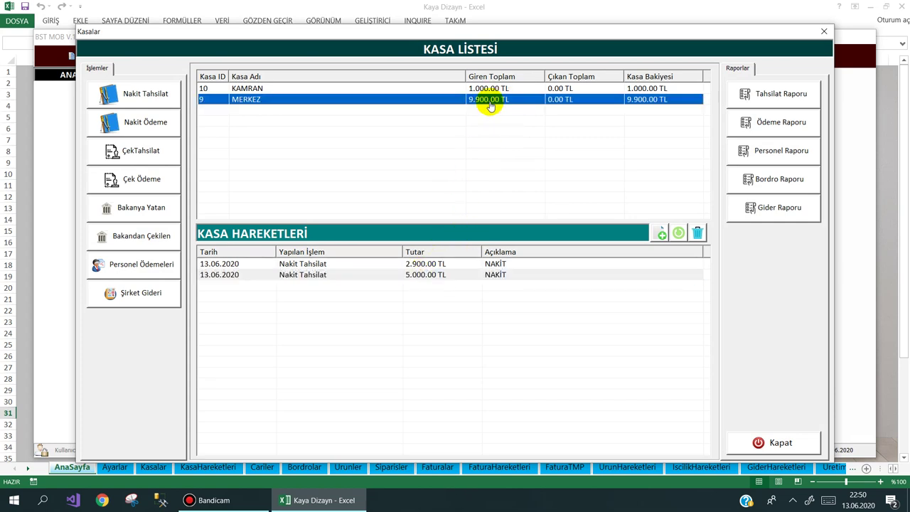
click(462, 266)
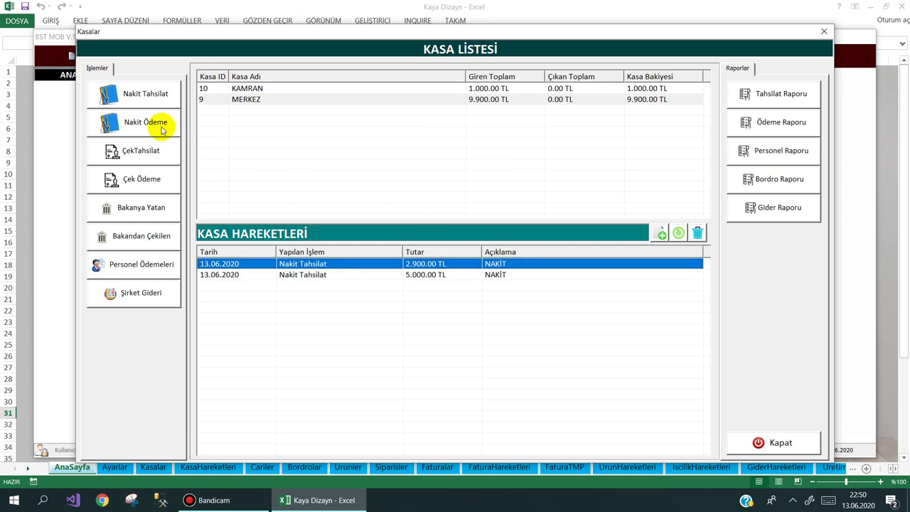
click(239, 100)
click(149, 121)
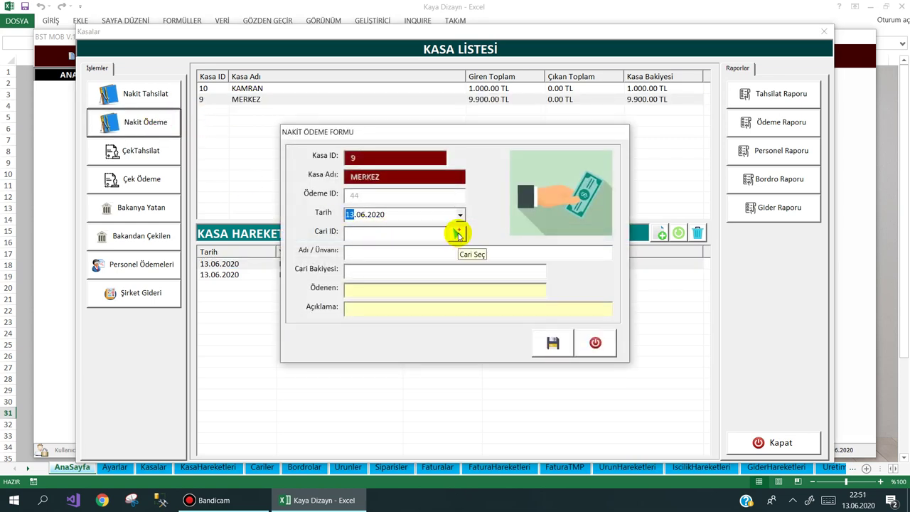
click(459, 235)
Start a new material purchase with BAKÜ MOBİLYA as the supplier
mouse_move(78, 76)
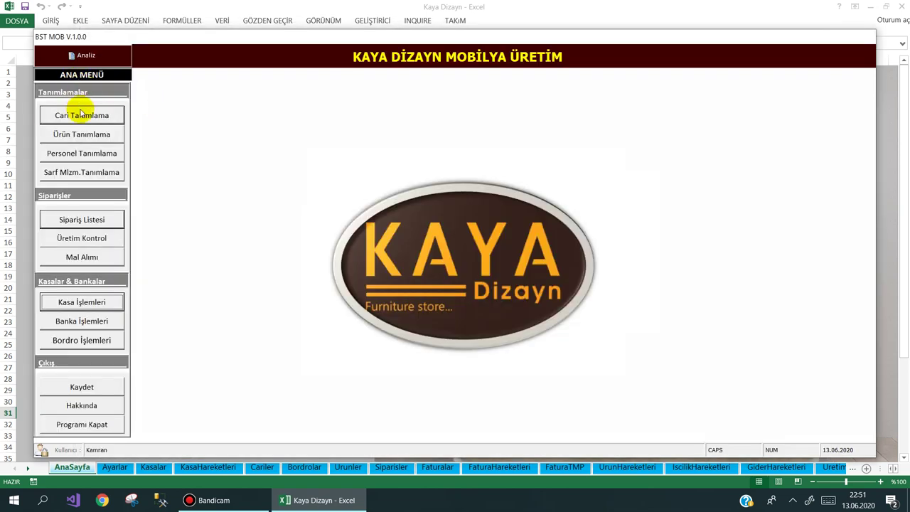
click(82, 114)
key(Escape)
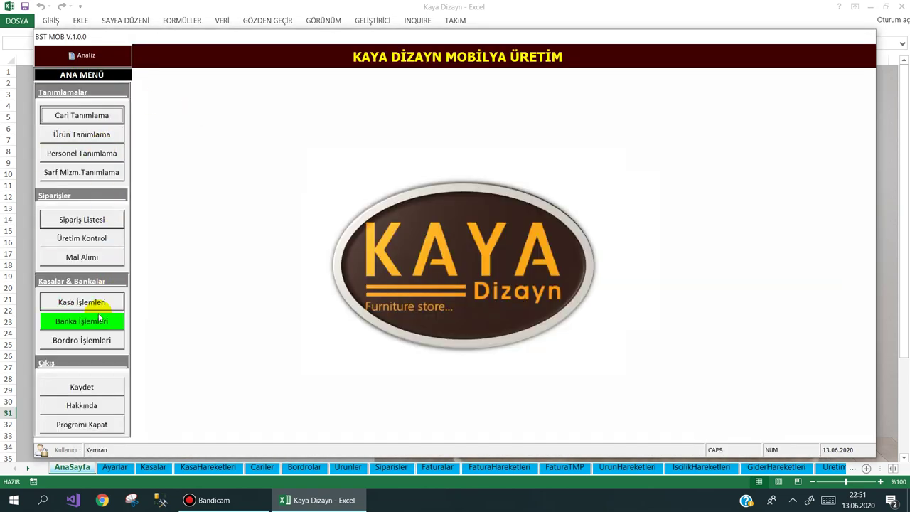
click(100, 257)
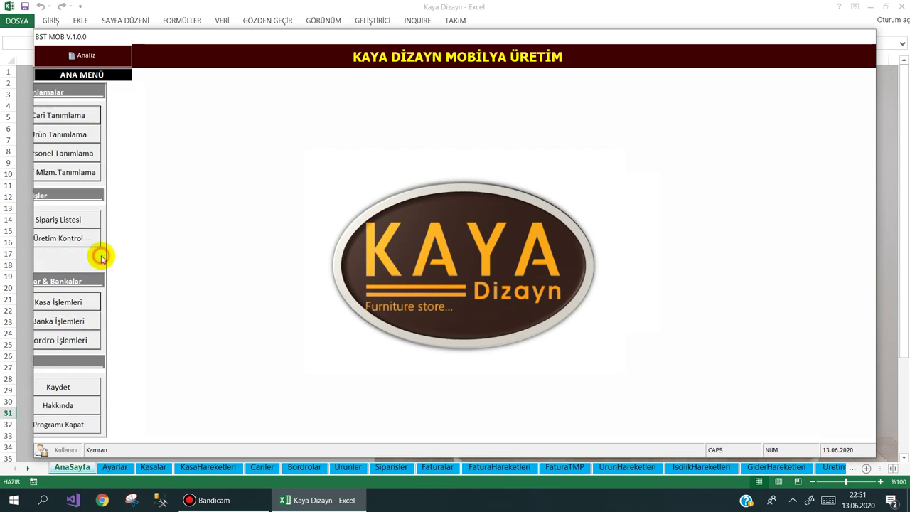
click(502, 432)
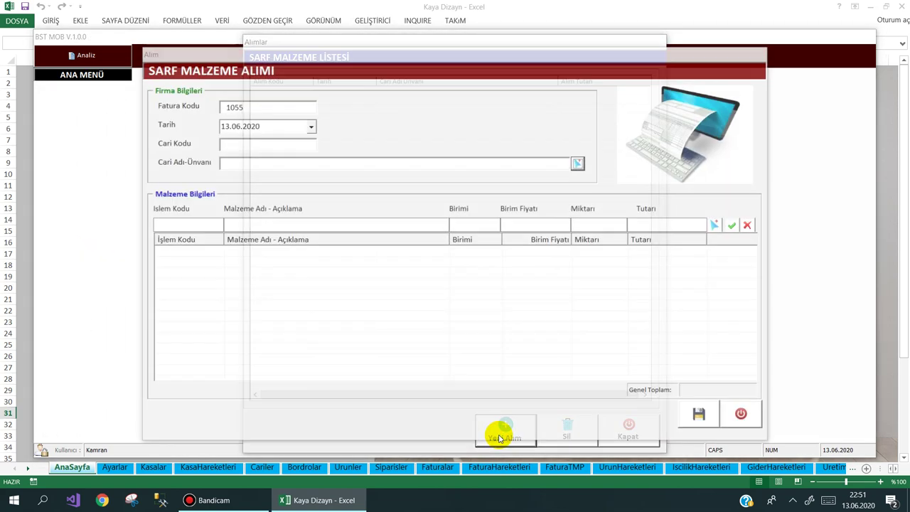
click(577, 165)
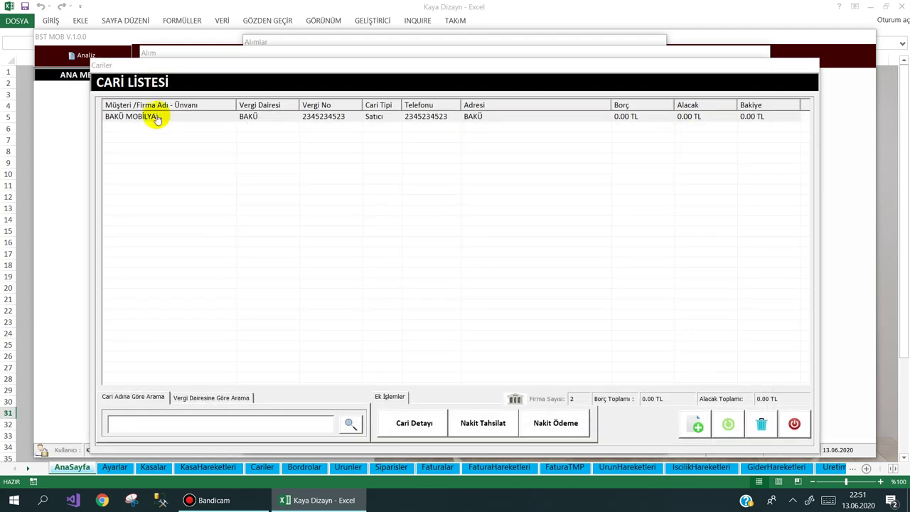
double_click(153, 116)
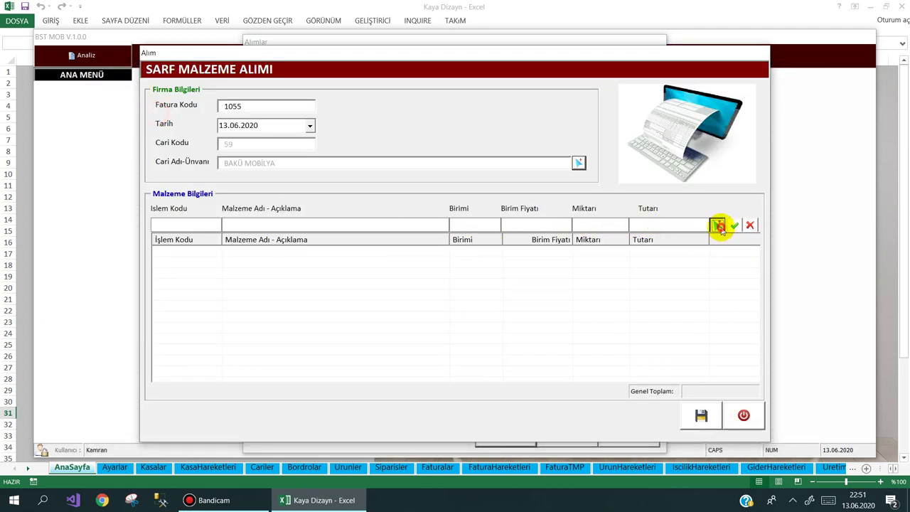
Add 100 Mt of MDF at 30 (3.000.00 TL) and save purchase 1055
click(719, 226)
double_click(291, 118)
text(100)
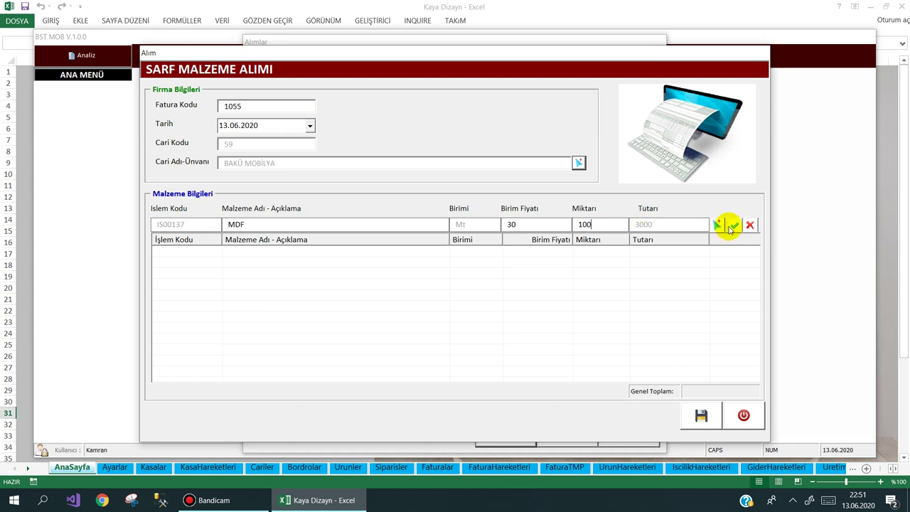
click(732, 226)
click(699, 414)
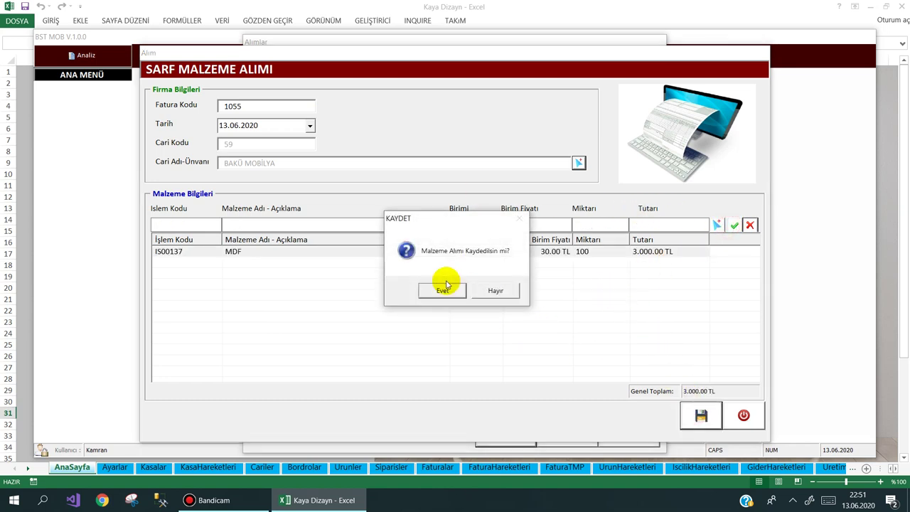
click(442, 292)
click(587, 269)
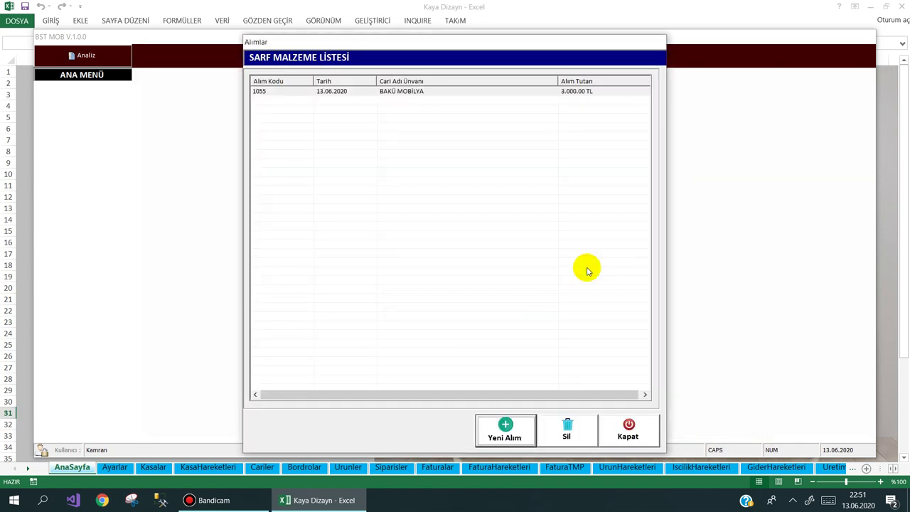
key(Escape)
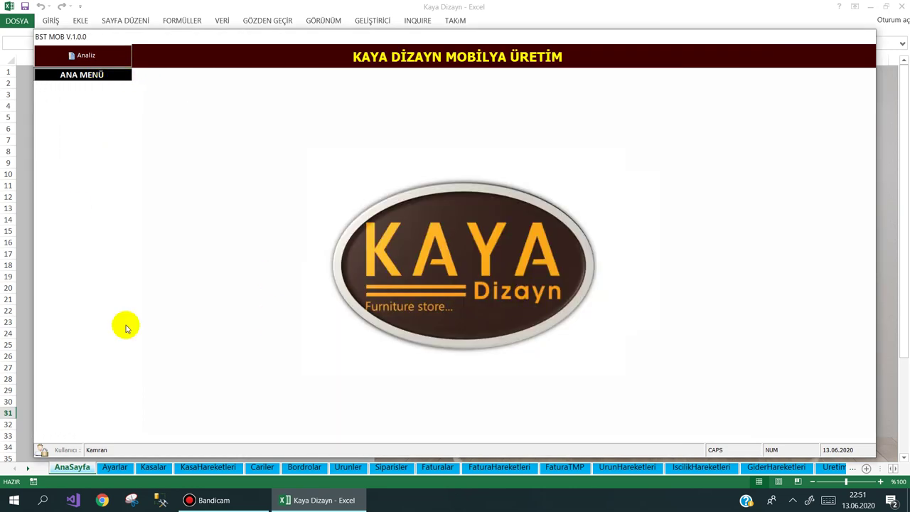
Select BAKÜ MOBİLYA's account in the current accounts list
click(82, 118)
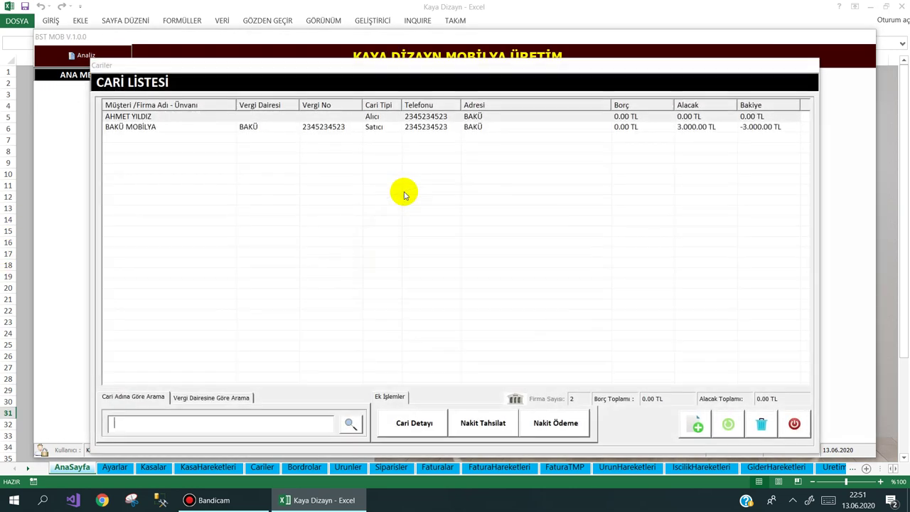
click(251, 130)
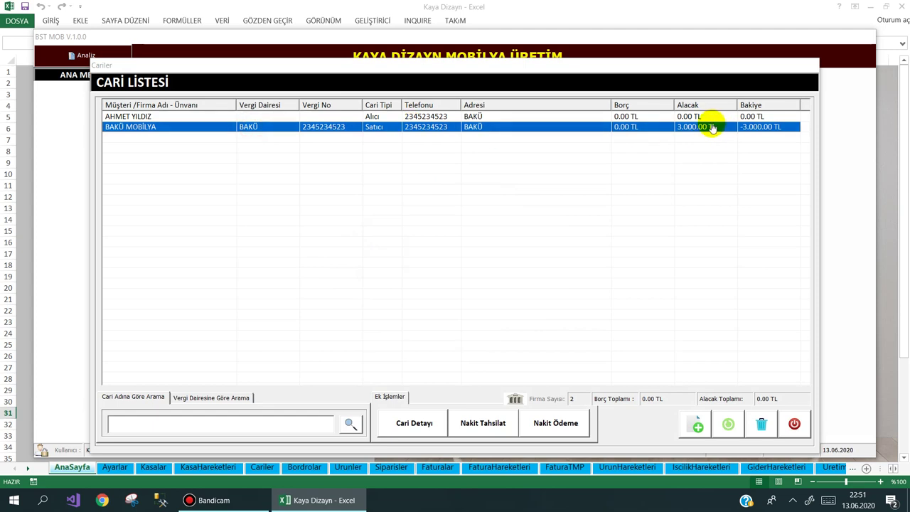
key(Escape)
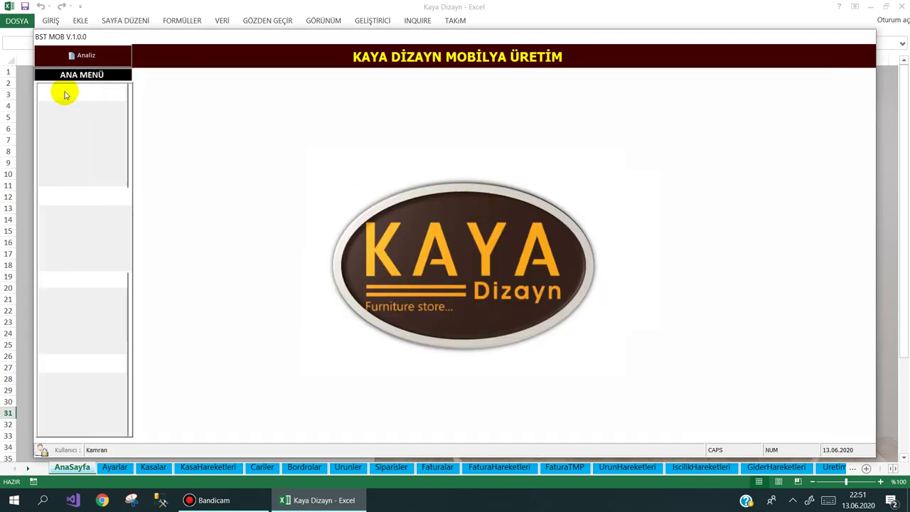
click(72, 120)
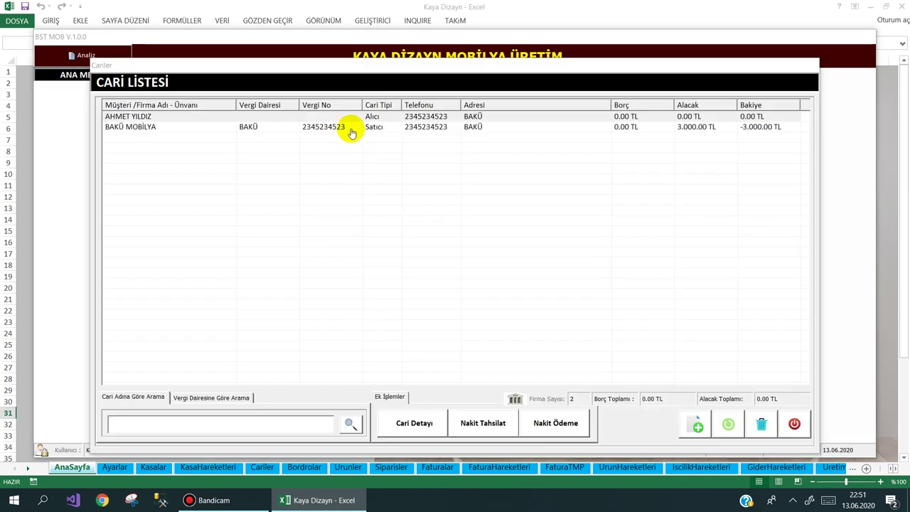
click(350, 129)
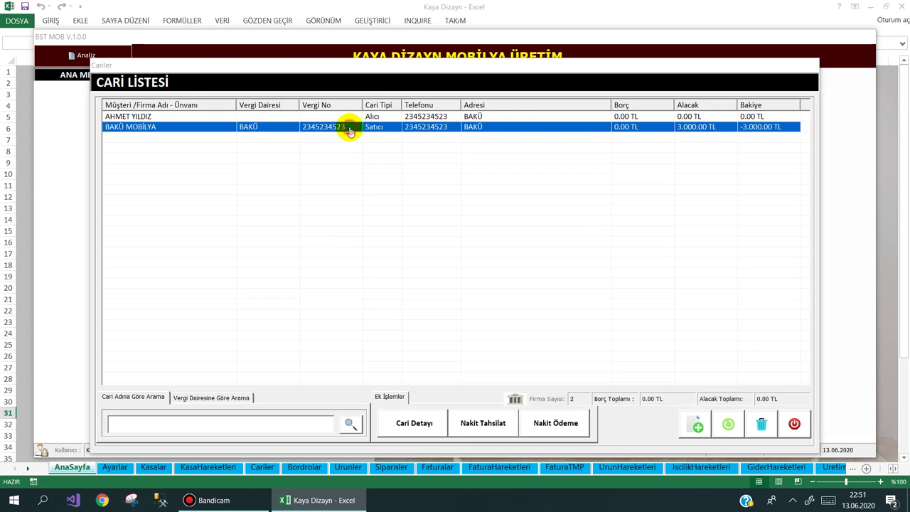
Pay BAKÜ MOBİLYA 2000 TL cash from MERKEZ, described as NAKİT ÖDENDİ
click(555, 424)
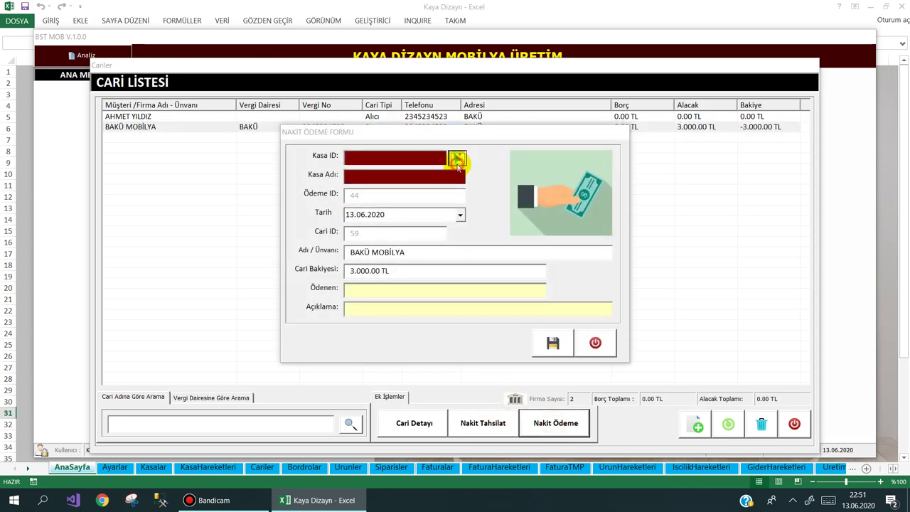
click(458, 158)
click(384, 201)
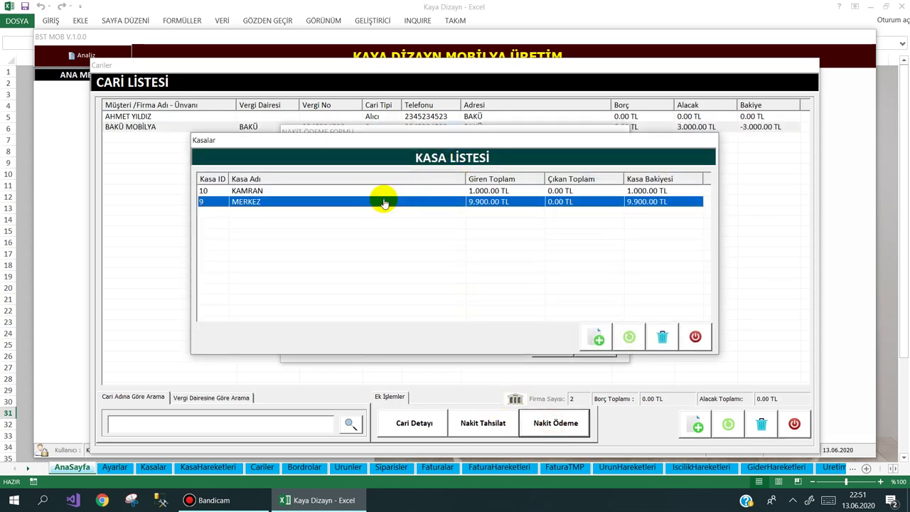
double_click(404, 201)
text(20)
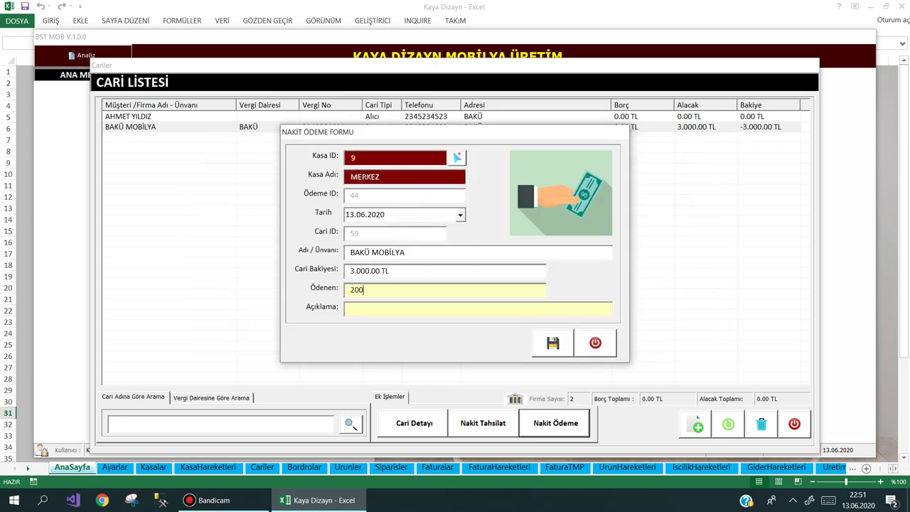
text(0)
click(383, 311)
text(NAKİT ÖDENDİ)
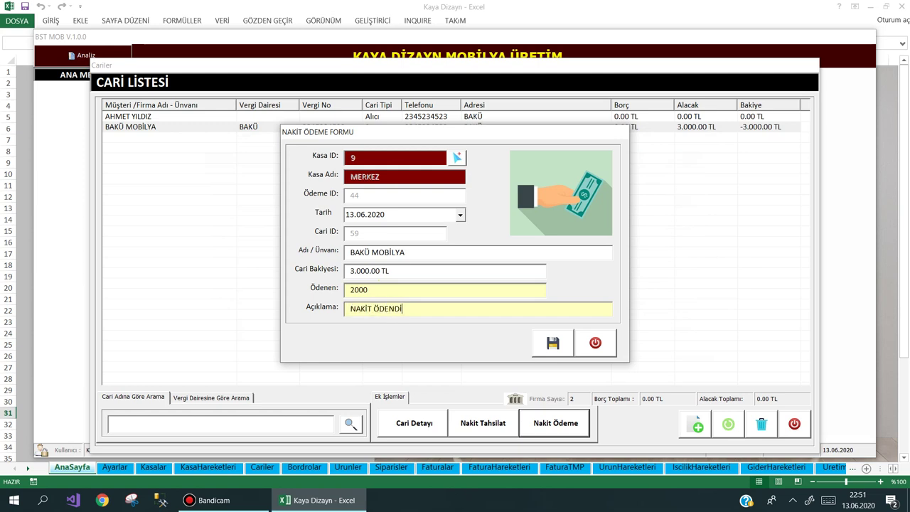
click(552, 343)
click(450, 290)
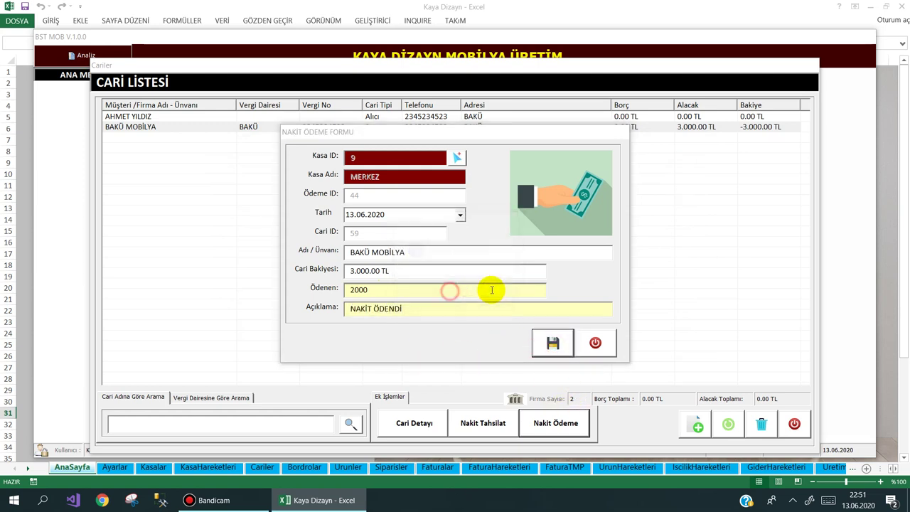
click(590, 269)
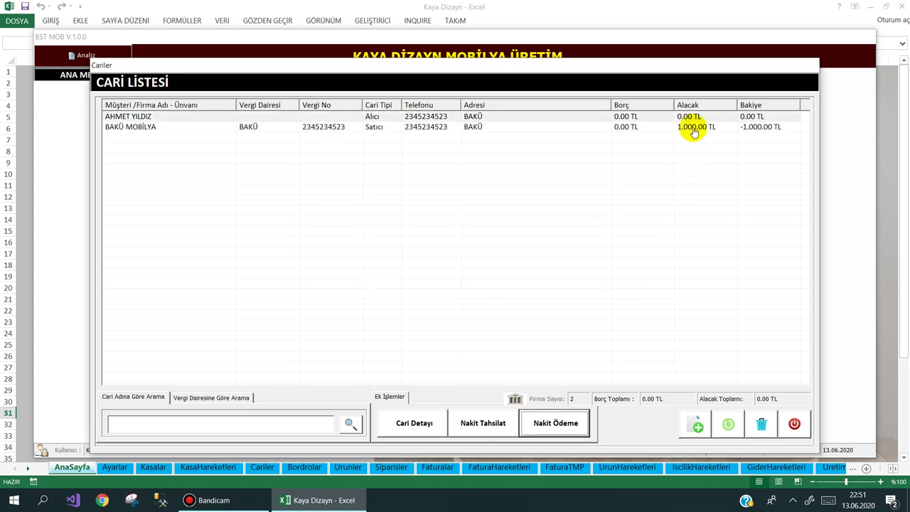
click(692, 129)
key(Escape)
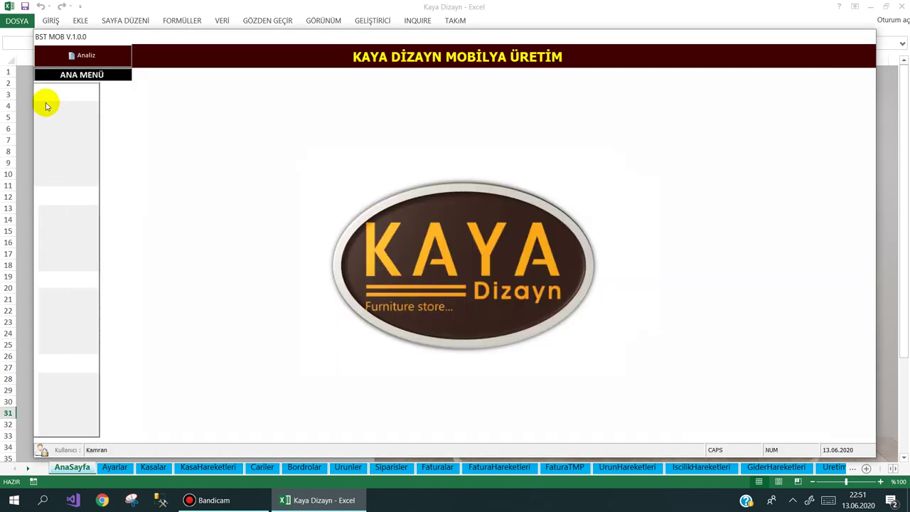
click(81, 116)
click(305, 128)
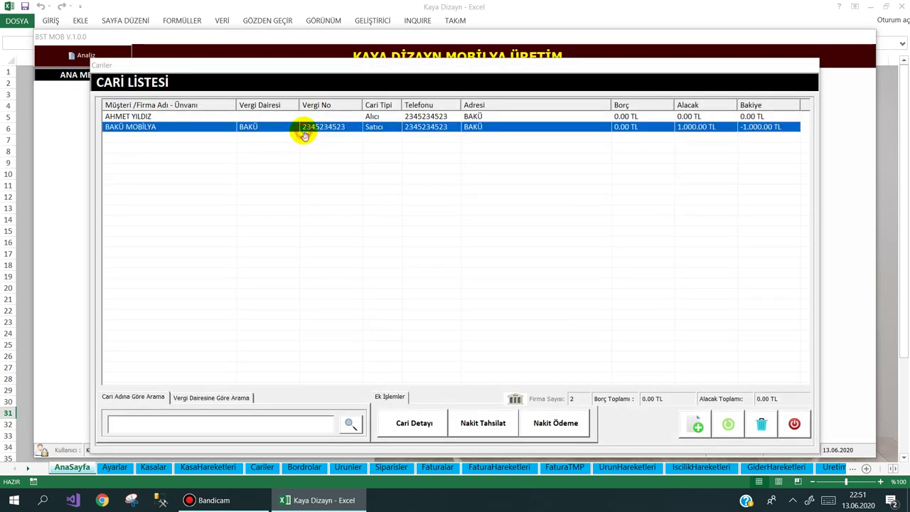
click(404, 423)
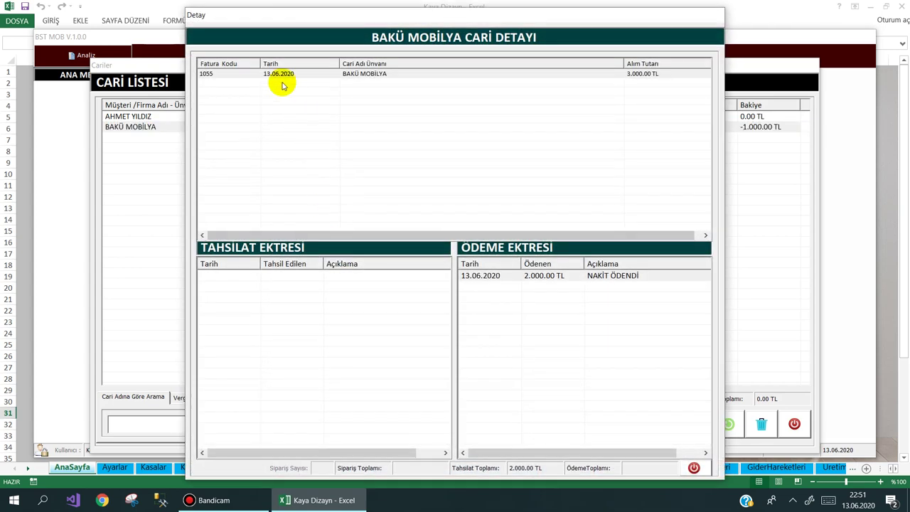
click(281, 75)
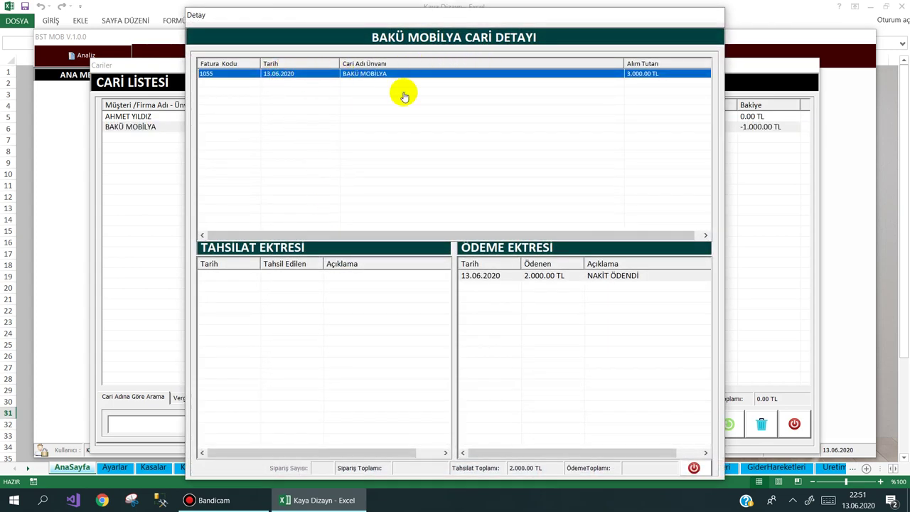
click(530, 278)
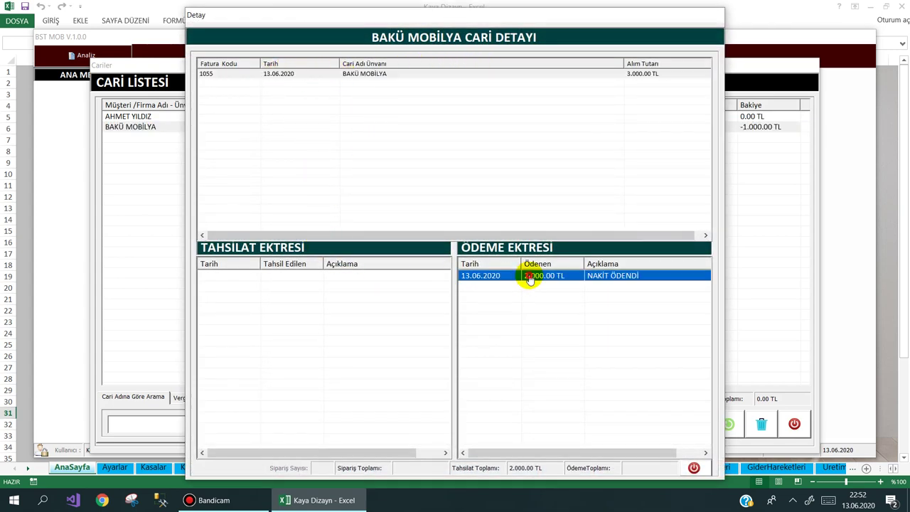
double_click(600, 278)
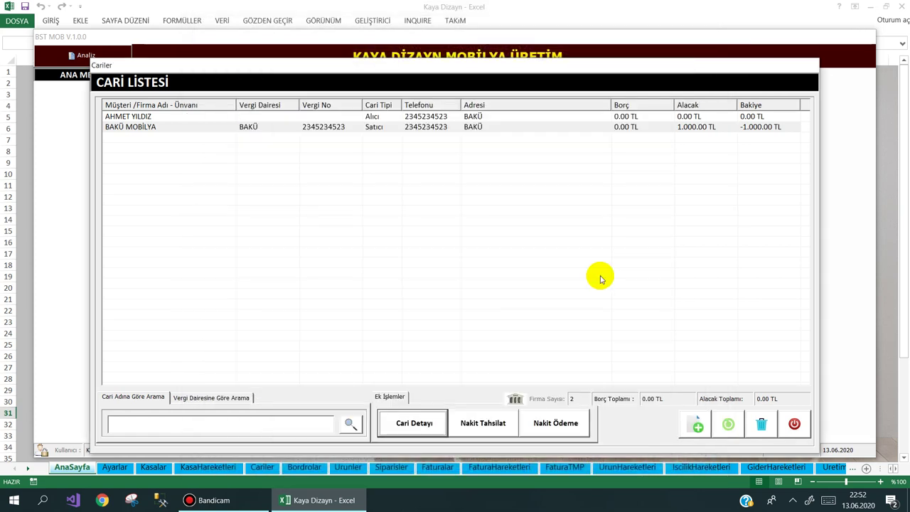
key(Escape)
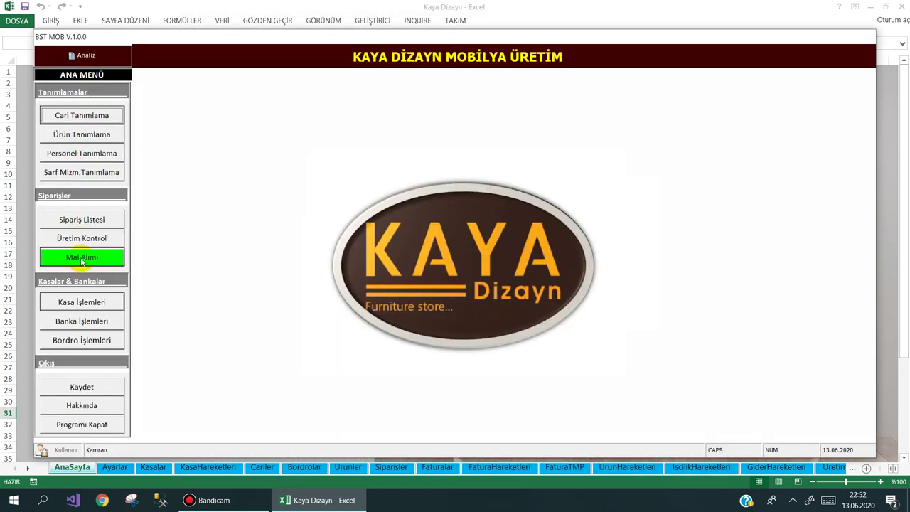
Record and save a 1000 TL NAKİT ÖDENDİ cash payment from MERKEZ to BAKÜ MOBİLYA
click(85, 300)
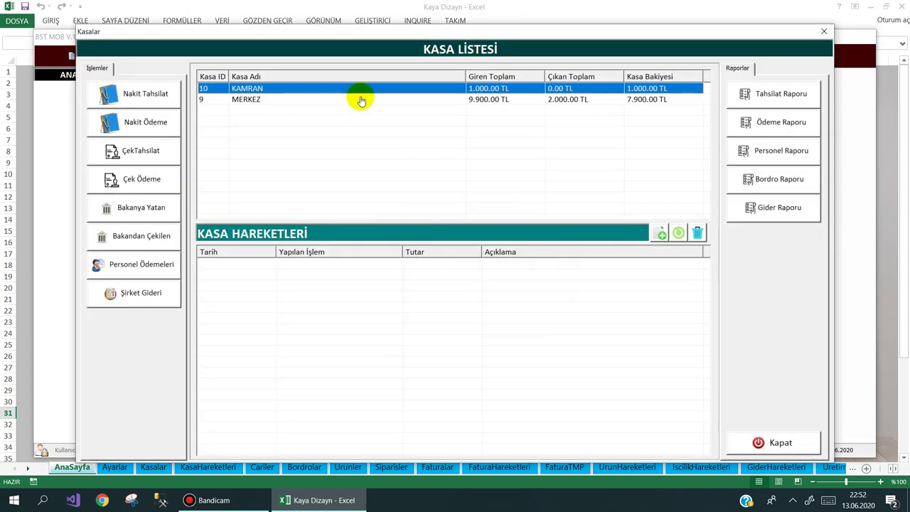
click(325, 101)
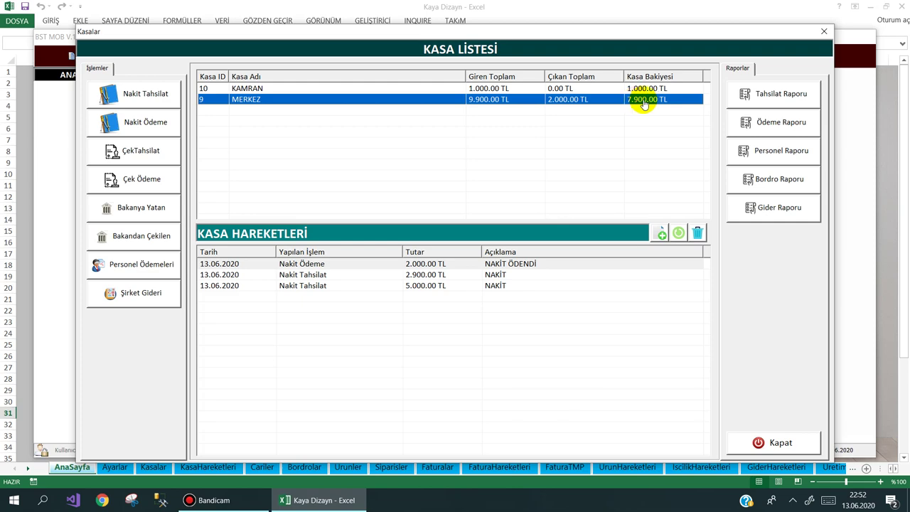
click(146, 123)
click(451, 234)
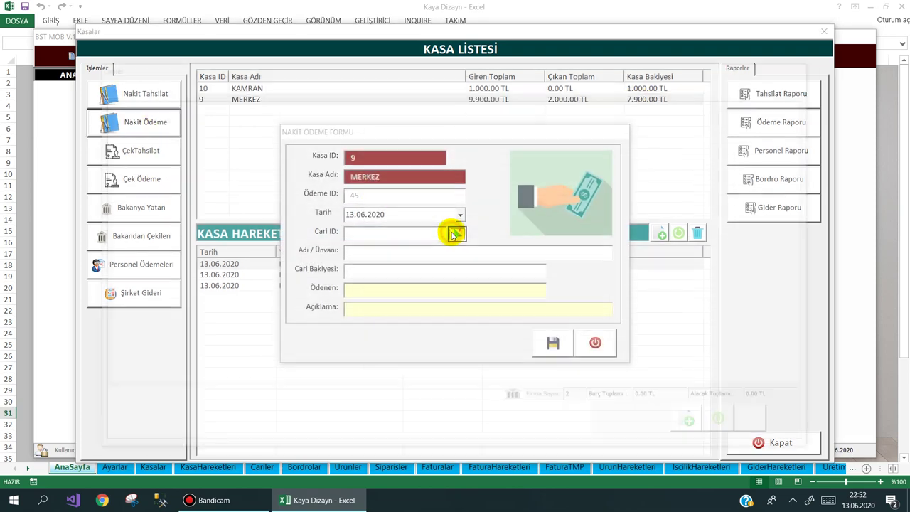
double_click(249, 117)
text(1000)
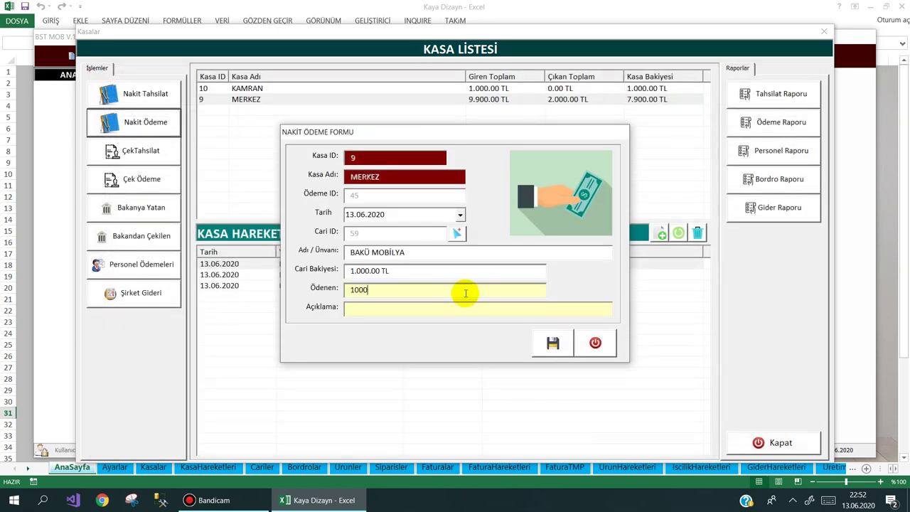
click(395, 313)
text(NAKİT ÖDENDİ)
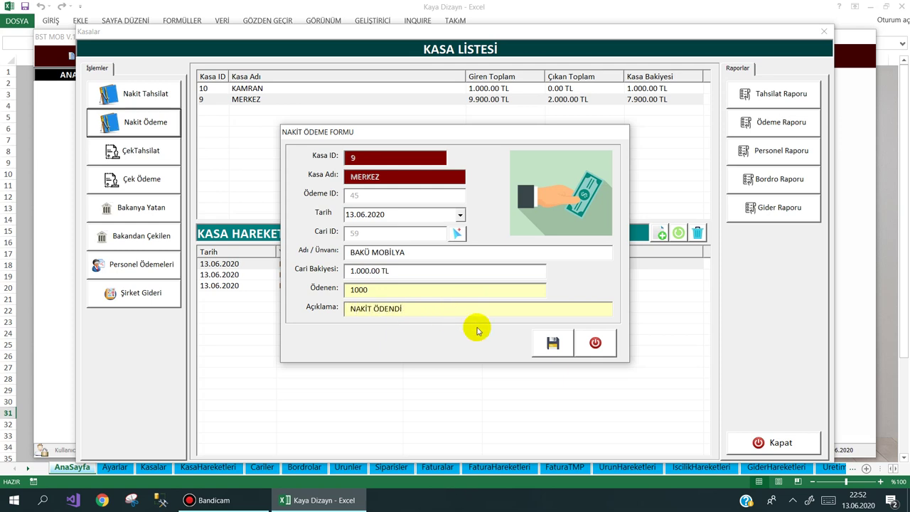
click(552, 343)
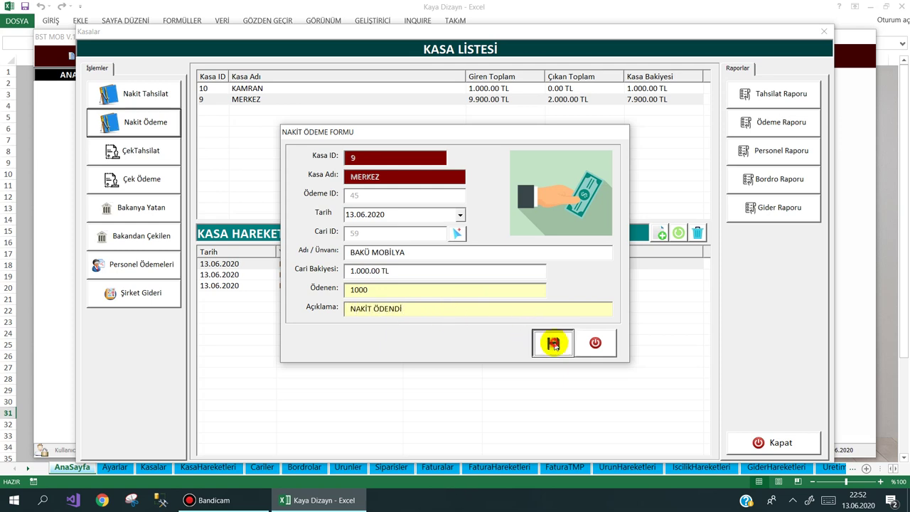
click(442, 288)
click(604, 269)
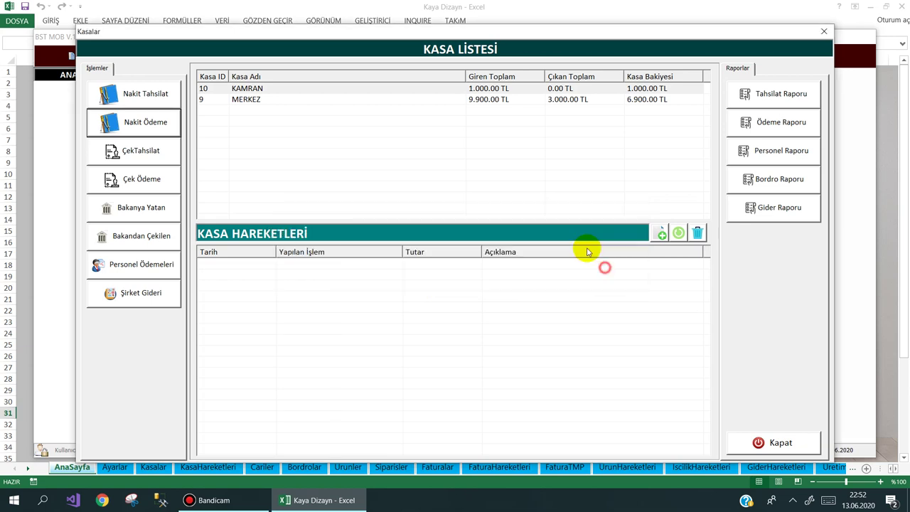
Confirm MERKEZ's balance is now 6.900.00 TL, then bring up the Analiz report
click(582, 101)
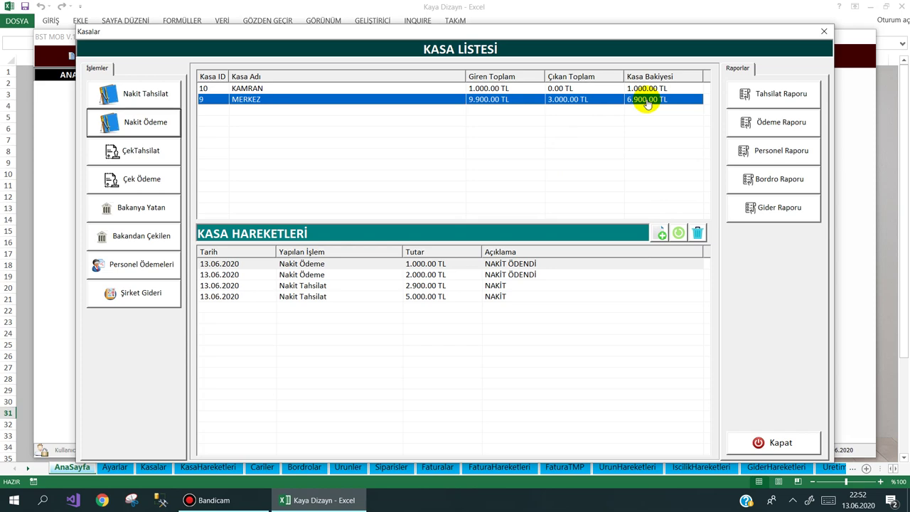
key(Escape)
click(100, 62)
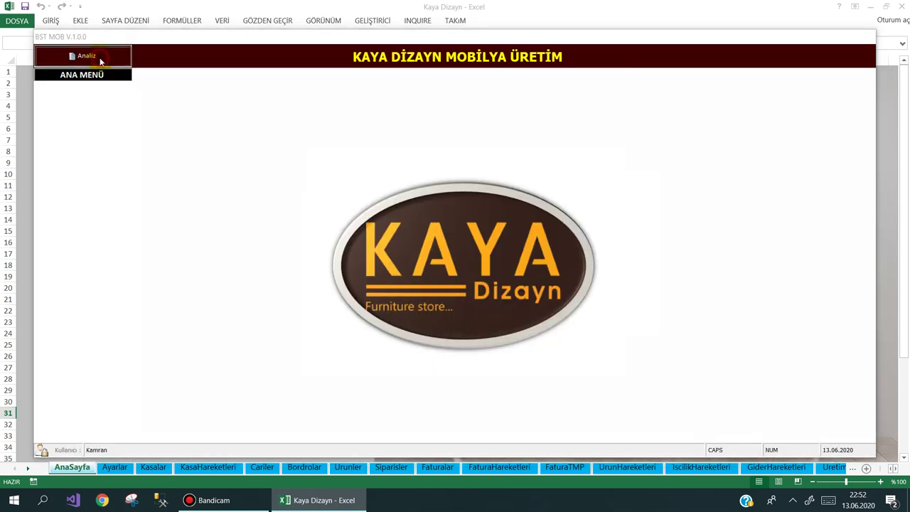
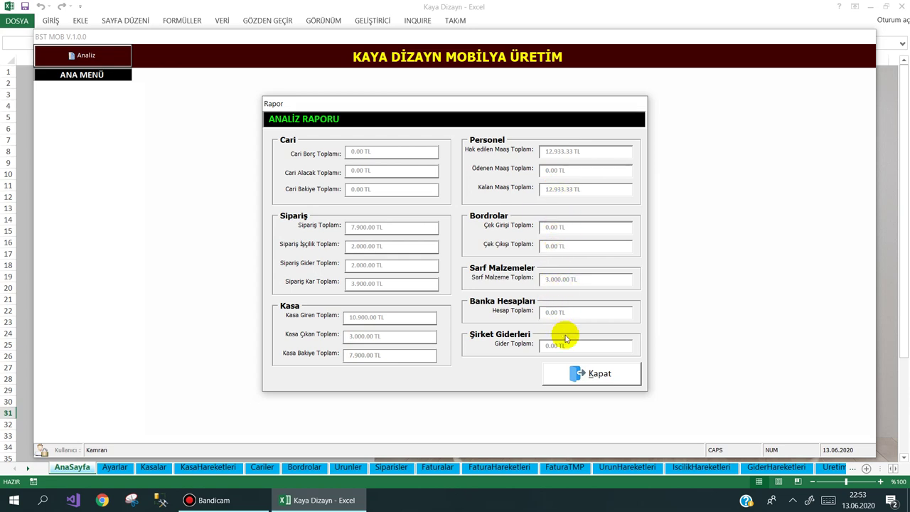
Close the Analiz Raporu, briefly open and close the Sipariş Listesi, and return to the main menu
click(593, 374)
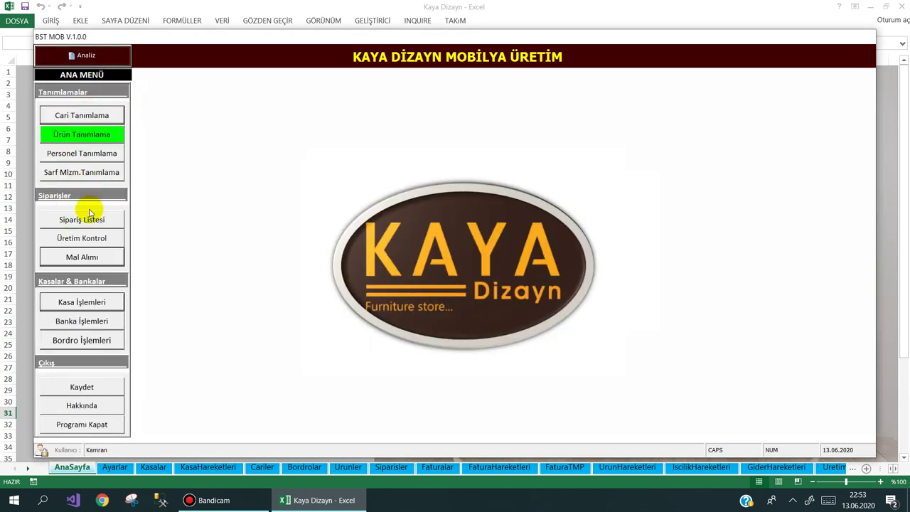
click(89, 219)
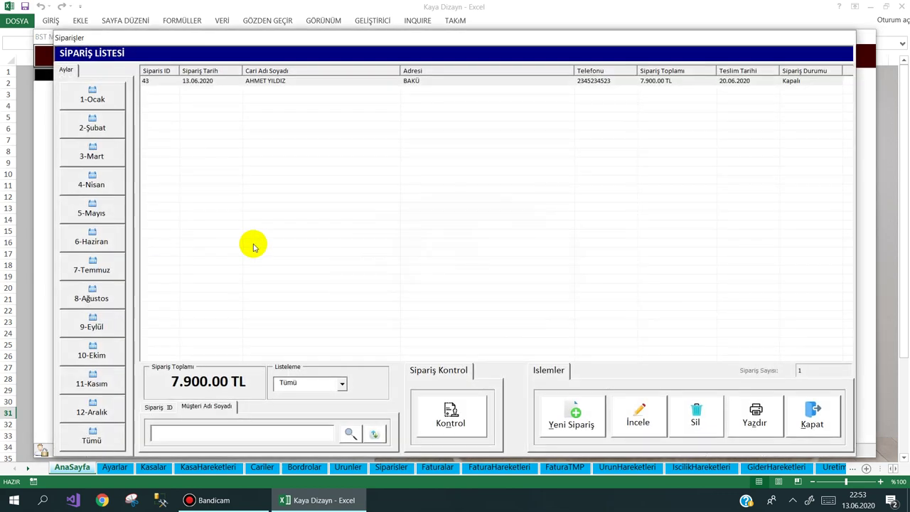
key(Escape)
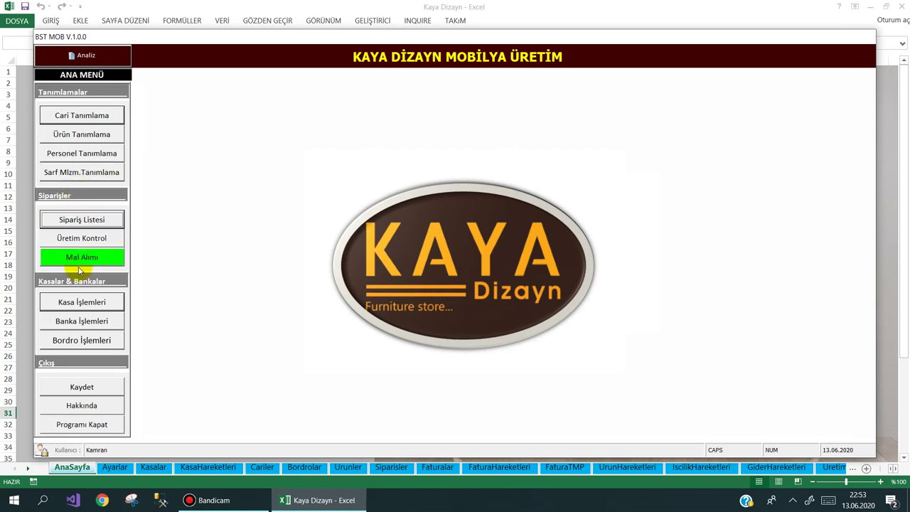
Delete the 5.000 TL entry from the MERKEZ cash collection report
click(80, 301)
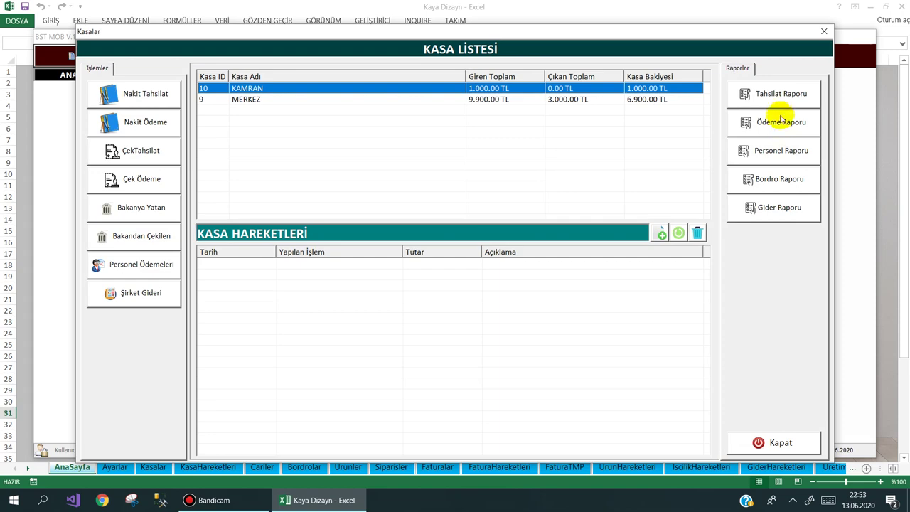
click(782, 93)
click(455, 121)
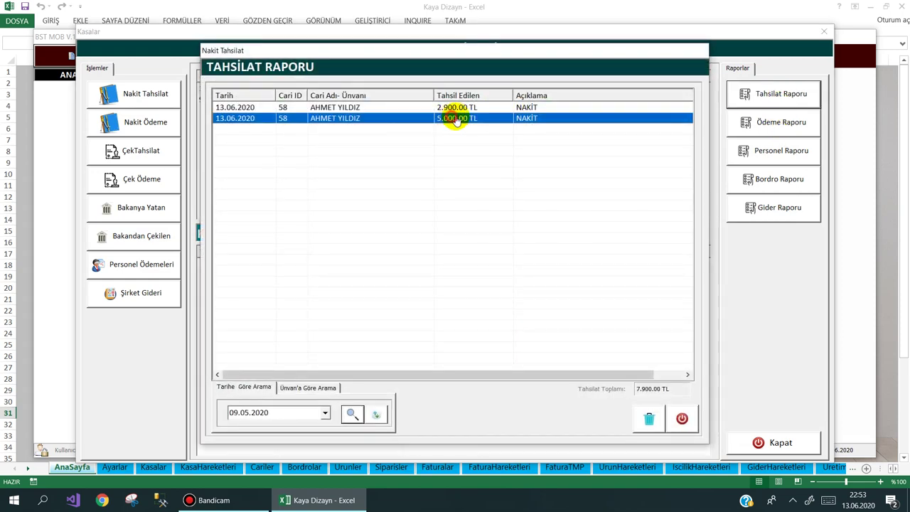
click(649, 418)
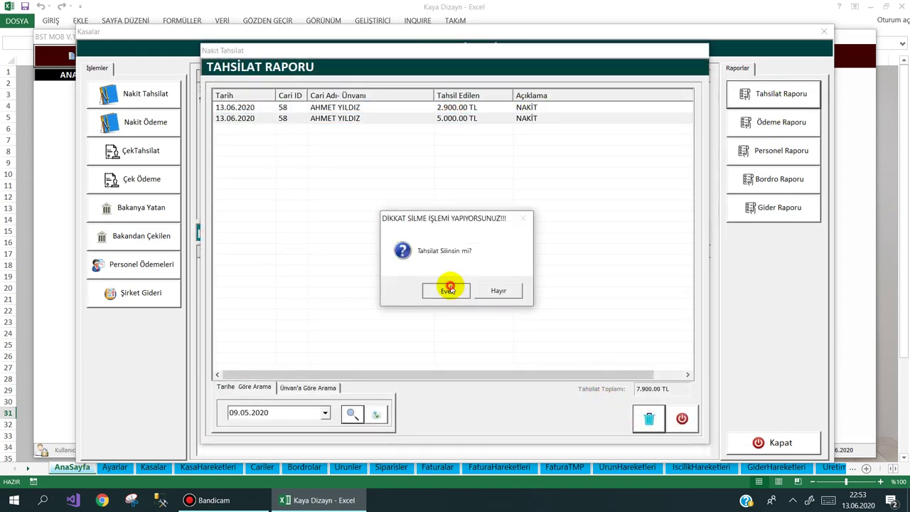
click(449, 289)
click(603, 271)
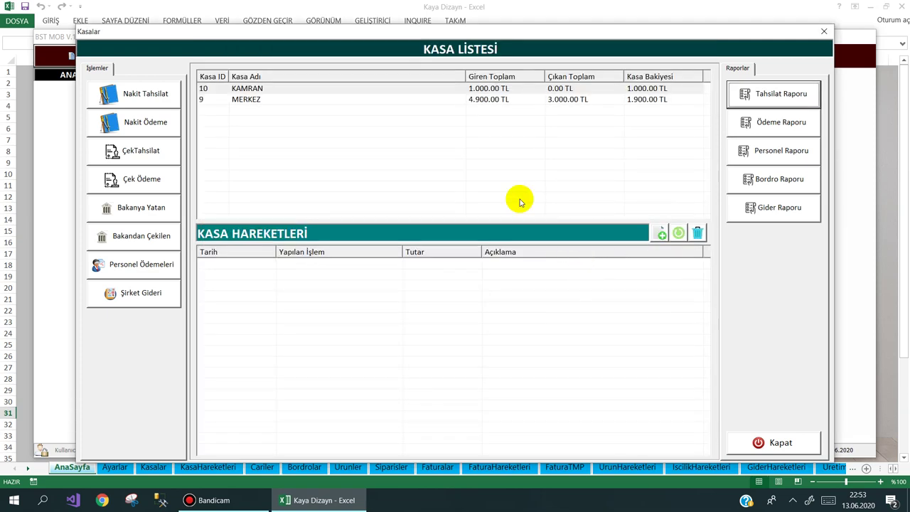
double_click(488, 100)
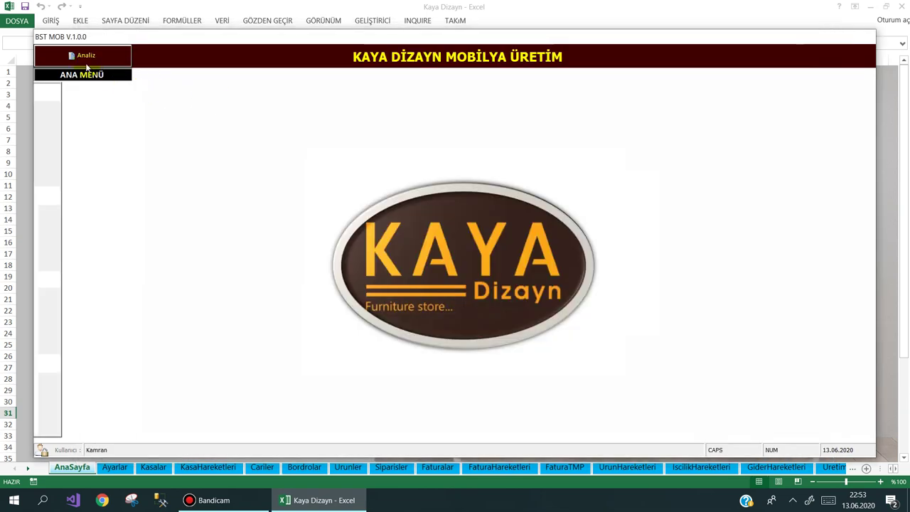
Check the customer's outstanding debt in the Cari Tanımlama accounts list
click(78, 111)
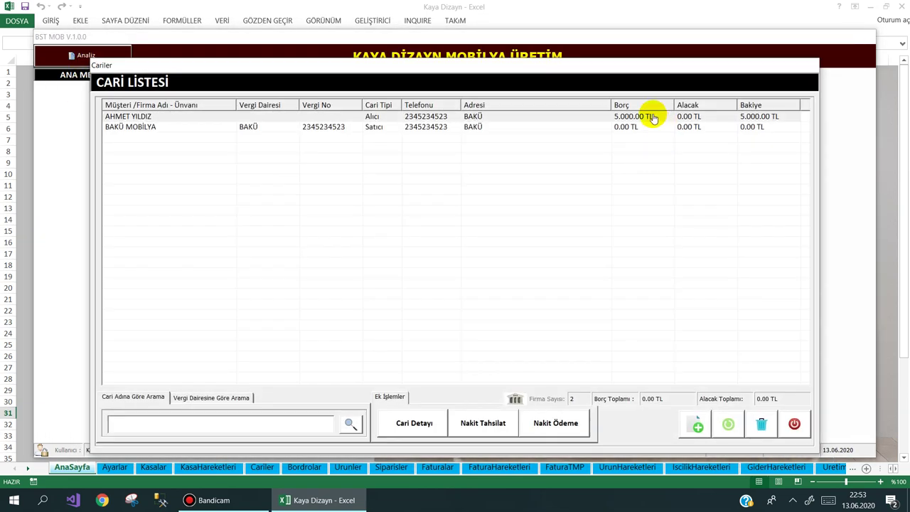
click(653, 118)
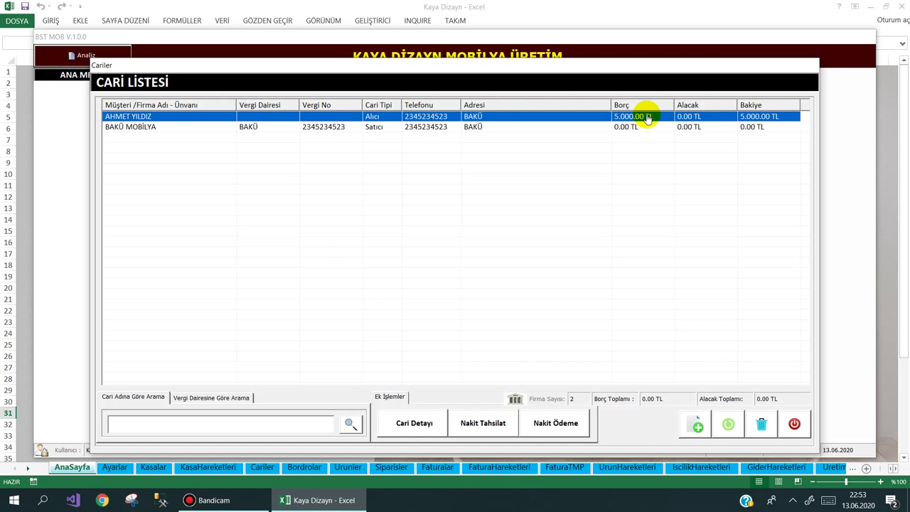
double_click(647, 119)
mouse_move(73, 183)
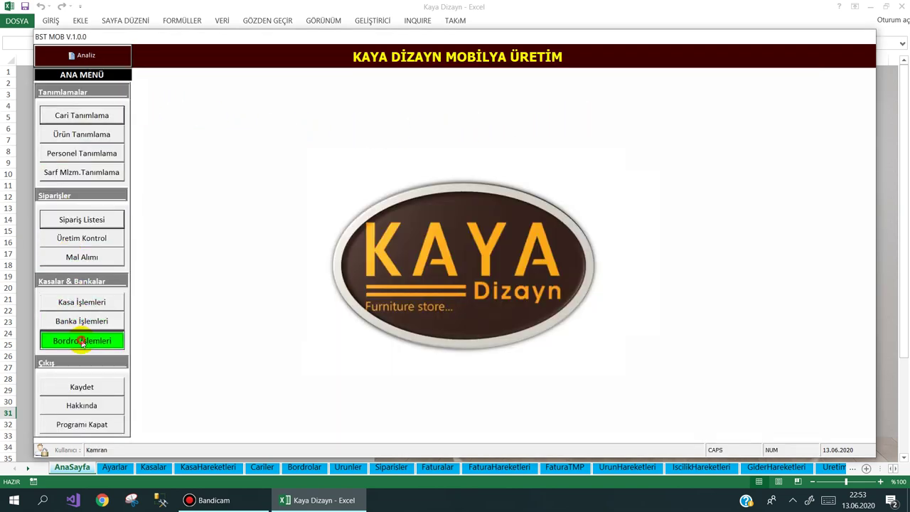
Record a 5.000 TL Çek Girişi from the customer, due 30.06.2020
click(107, 341)
click(621, 398)
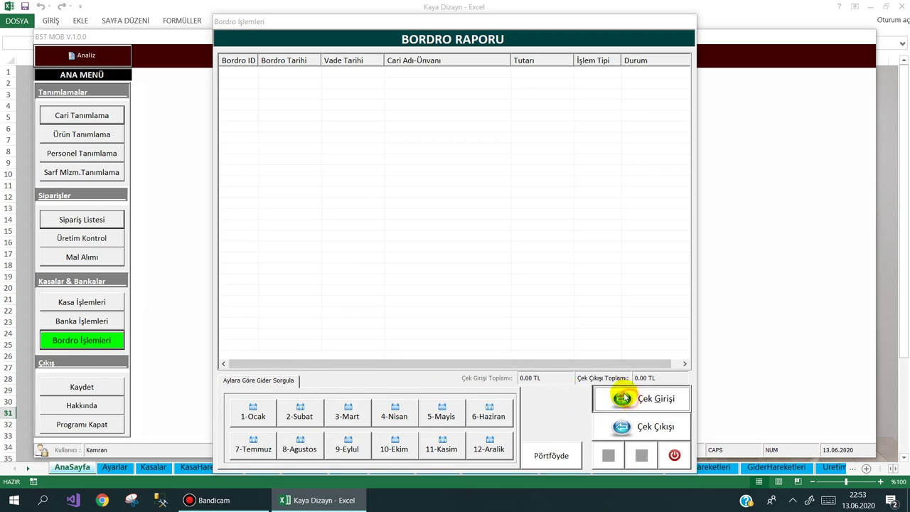
click(571, 241)
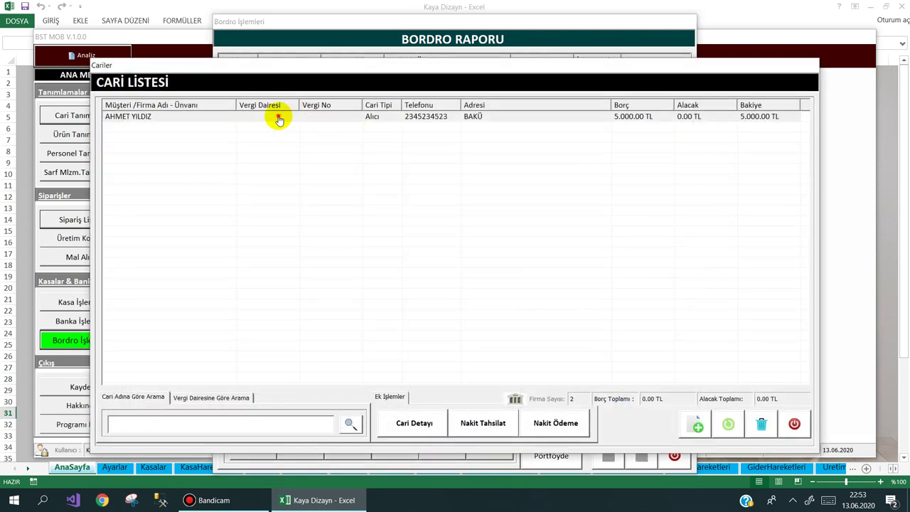
double_click(279, 117)
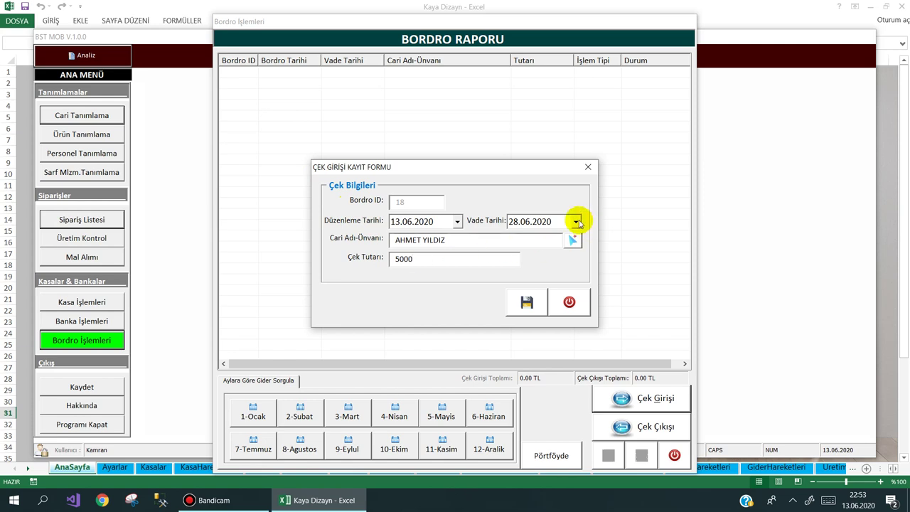
click(576, 222)
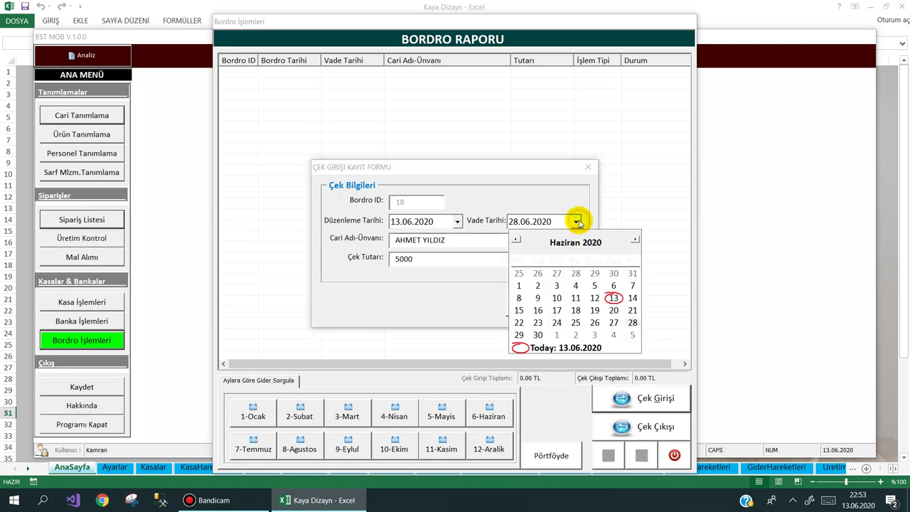
click(538, 335)
click(525, 300)
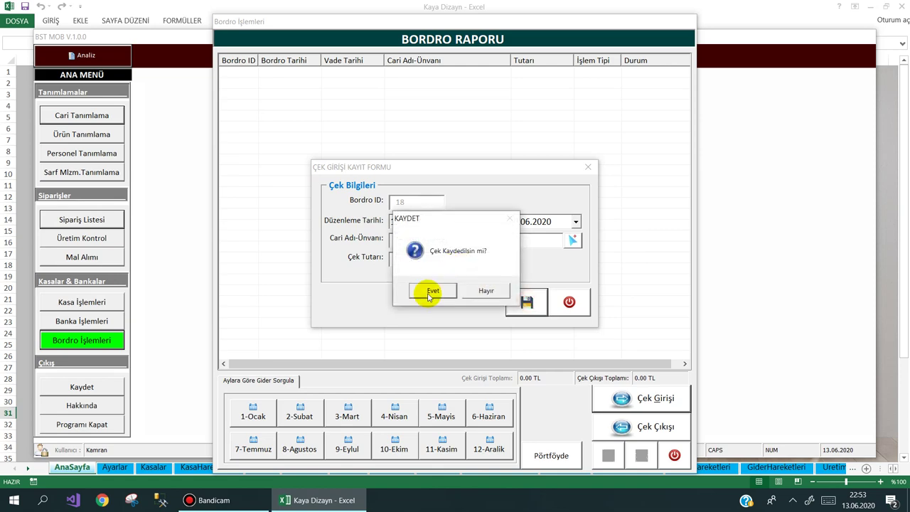
click(427, 291)
click(605, 270)
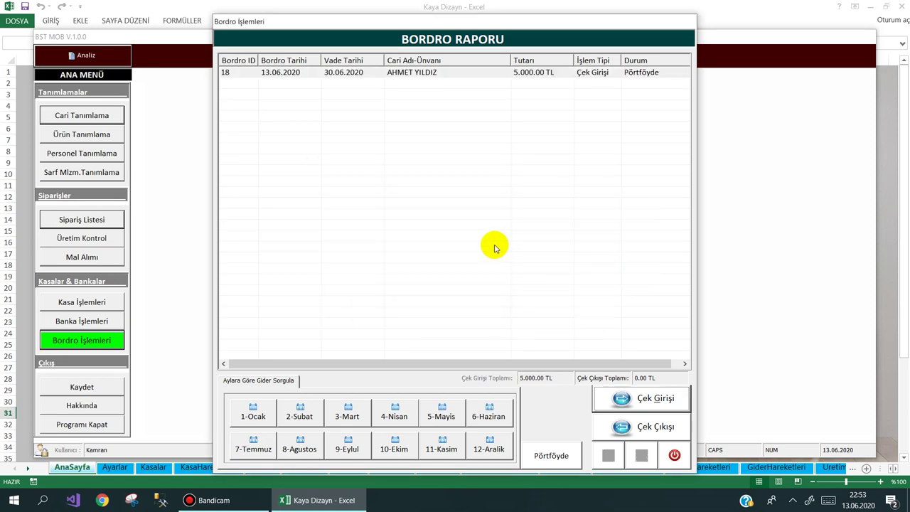
Check the accounts list, then reopen the bordro register to verify the new cheque
key(Escape)
click(78, 115)
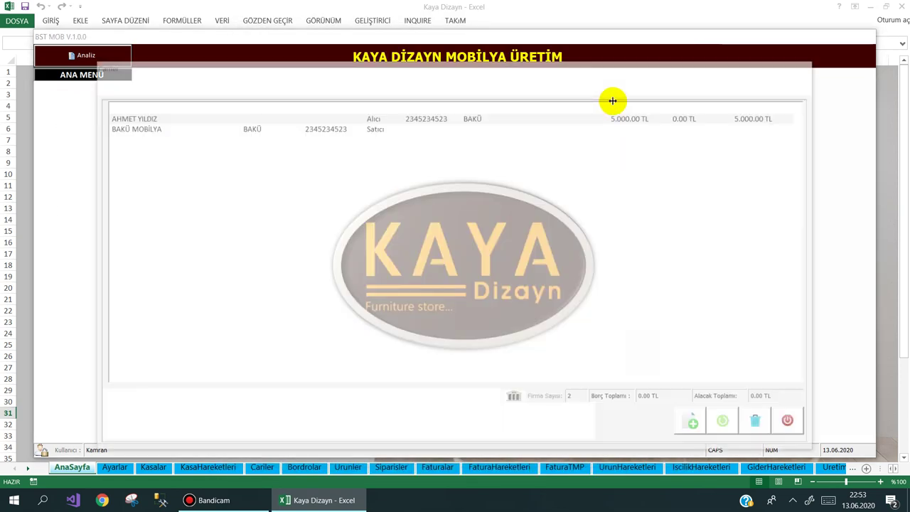
key(Escape)
mouse_move(114, 67)
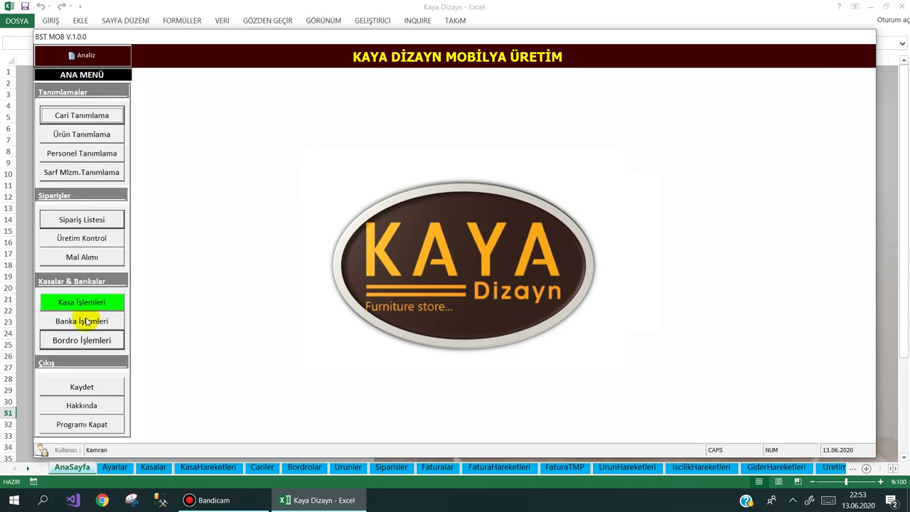
click(84, 341)
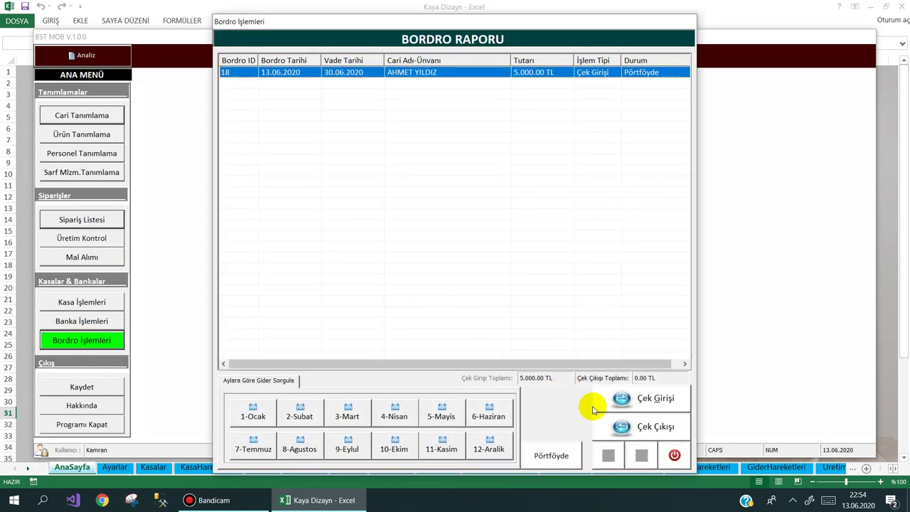
Look up the BAKÜ MOBİLYA account in the accounts list
click(623, 426)
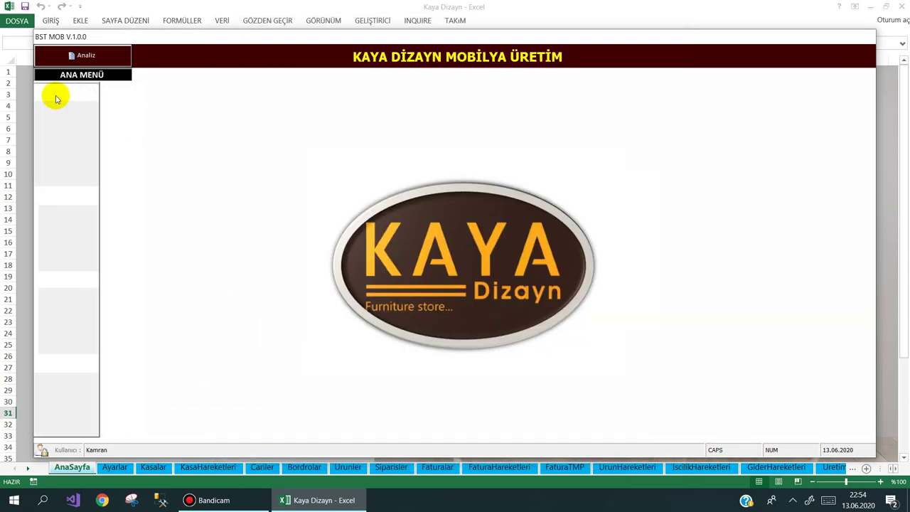
mouse_move(55, 95)
click(72, 114)
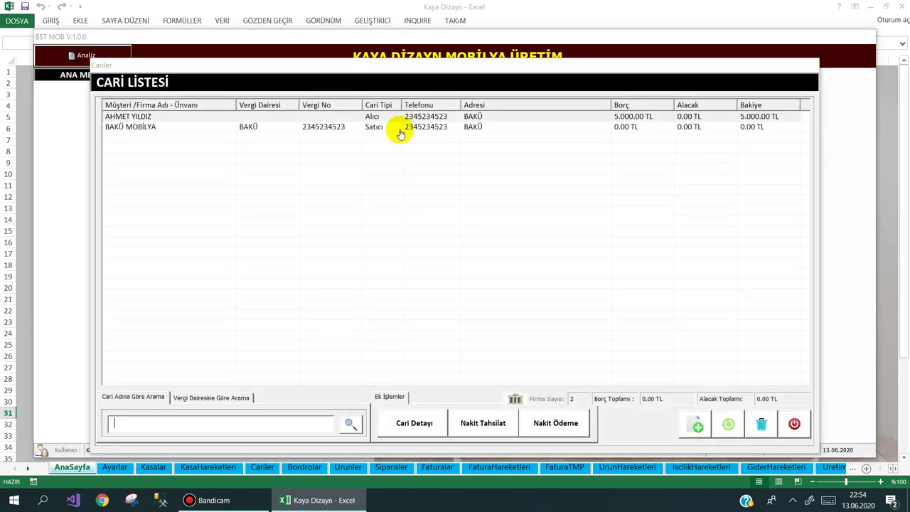
click(388, 134)
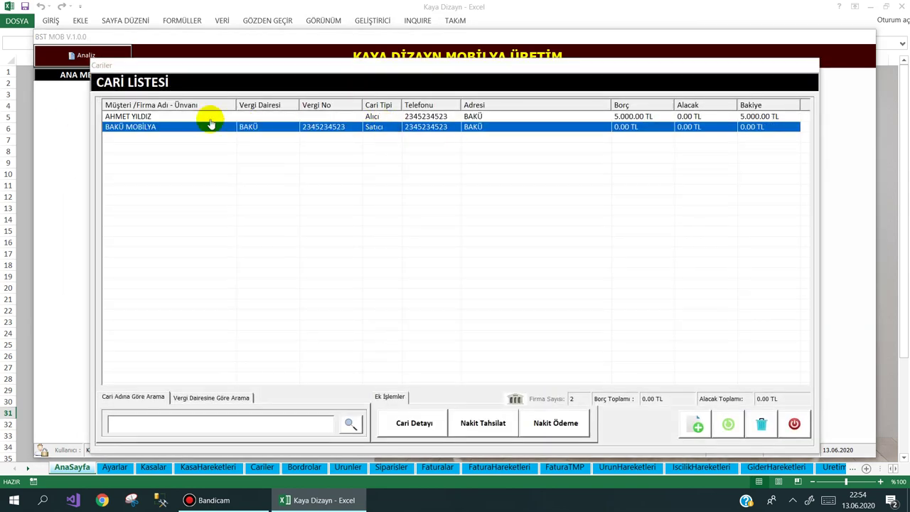
Delete the 2.000 TL entry from the MERKEZ cash payment report
mouse_move(86, 105)
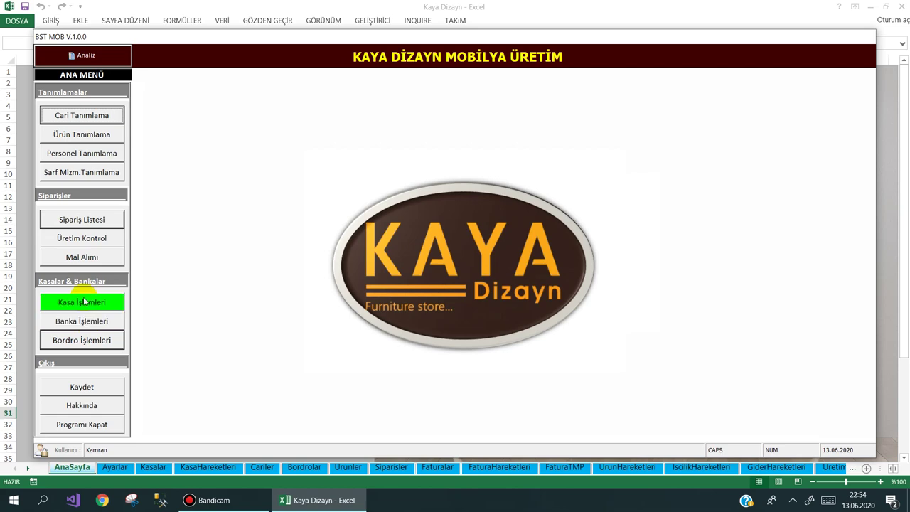
click(83, 297)
click(789, 121)
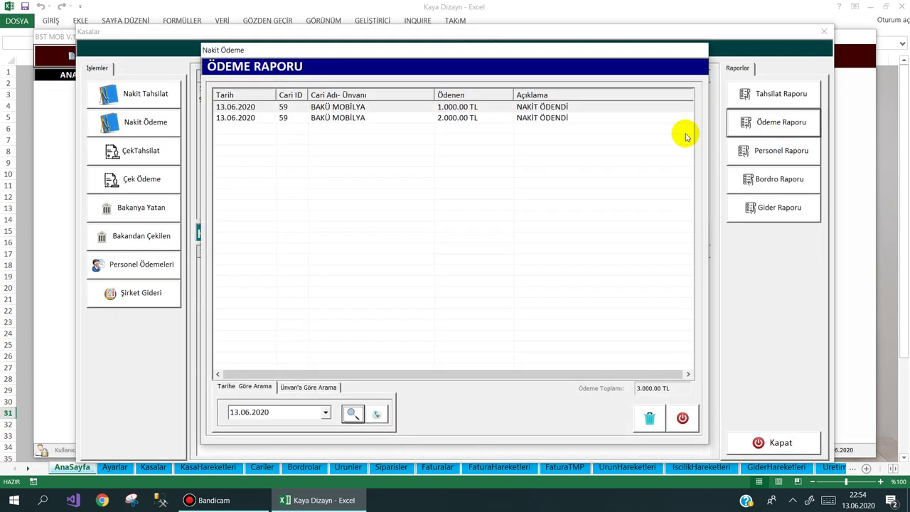
click(456, 118)
click(649, 418)
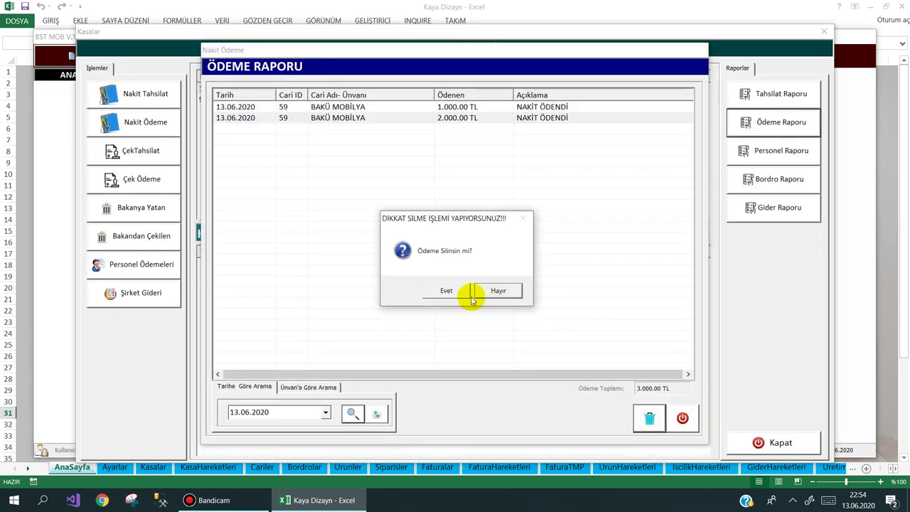
click(446, 289)
click(597, 269)
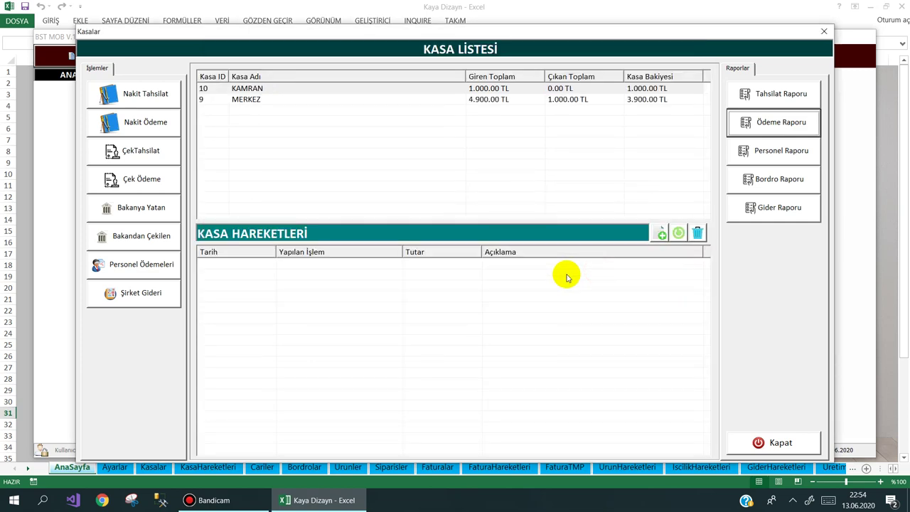
key(Escape)
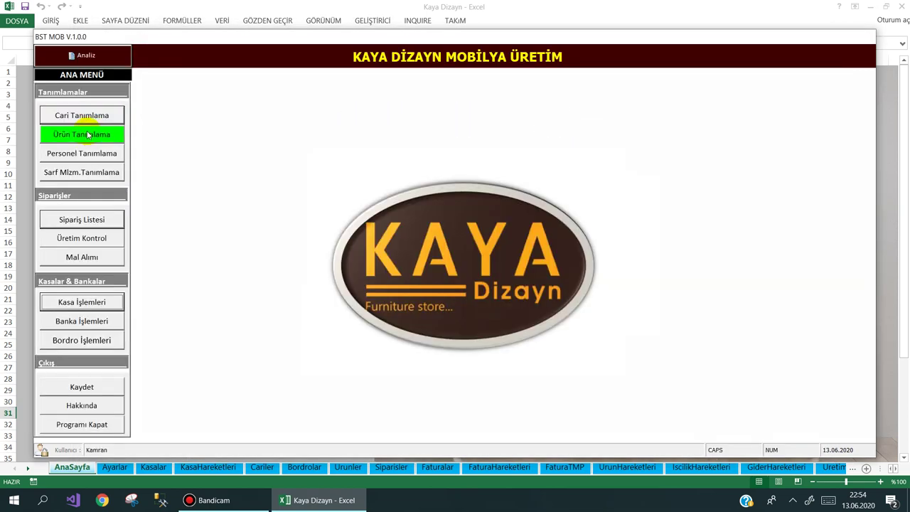
Check BAKÜ MOBİLYA's updated balance in the accounts list
click(81, 117)
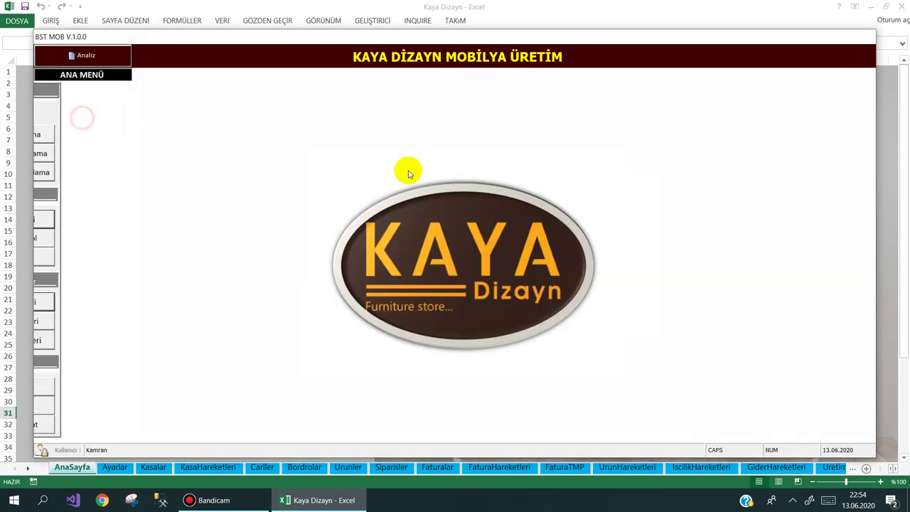
click(685, 128)
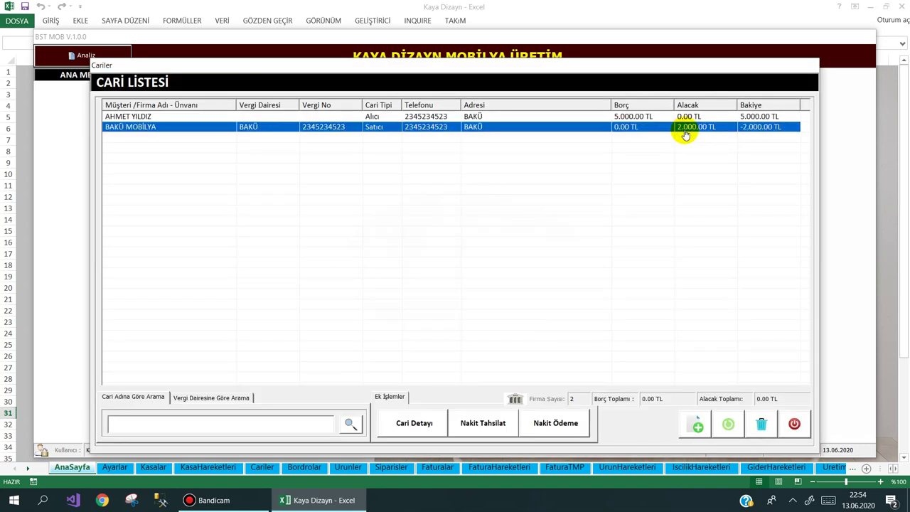
key(Escape)
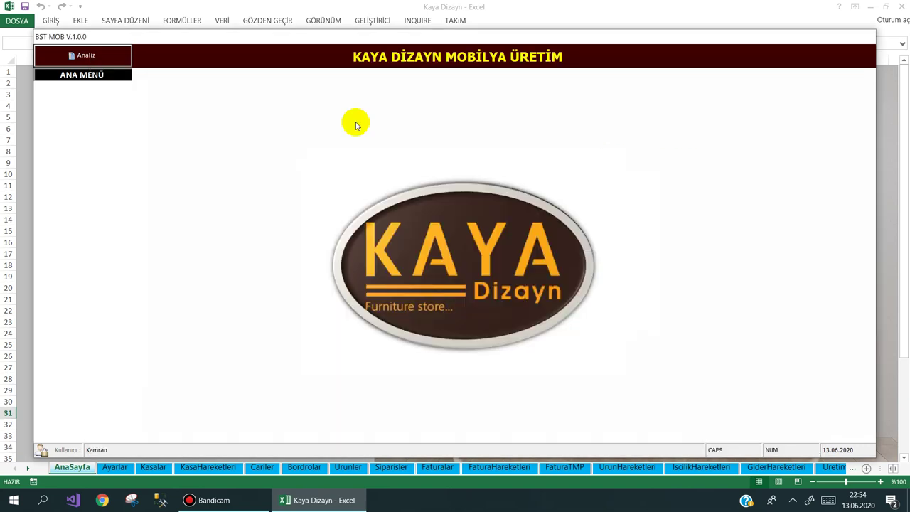
Record a 2.000 TL Çek Çıkışı to BAKÜ MOBİLYA, due 28.06.2020
click(88, 340)
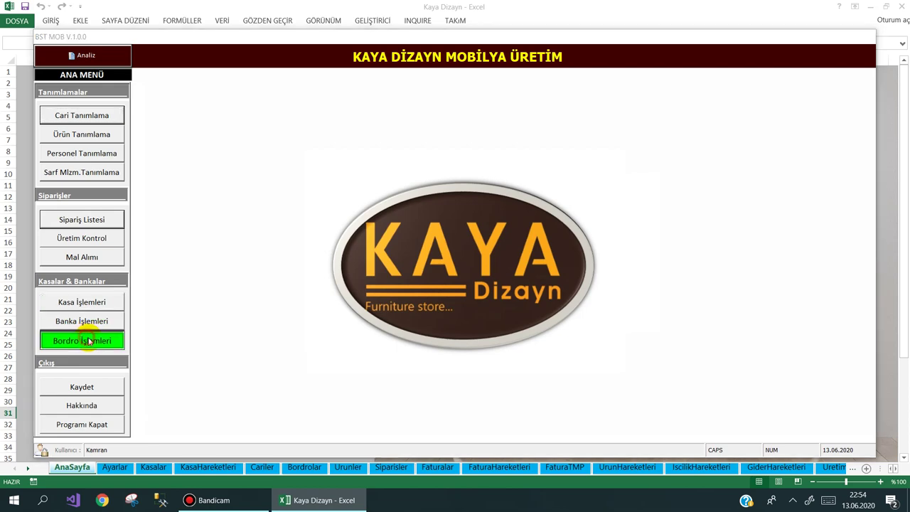
click(622, 427)
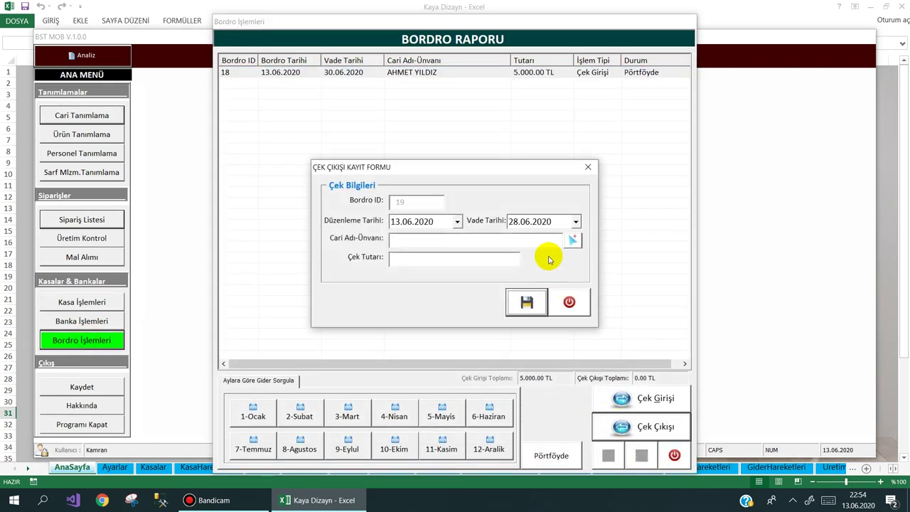
click(574, 237)
double_click(258, 117)
text(2000)
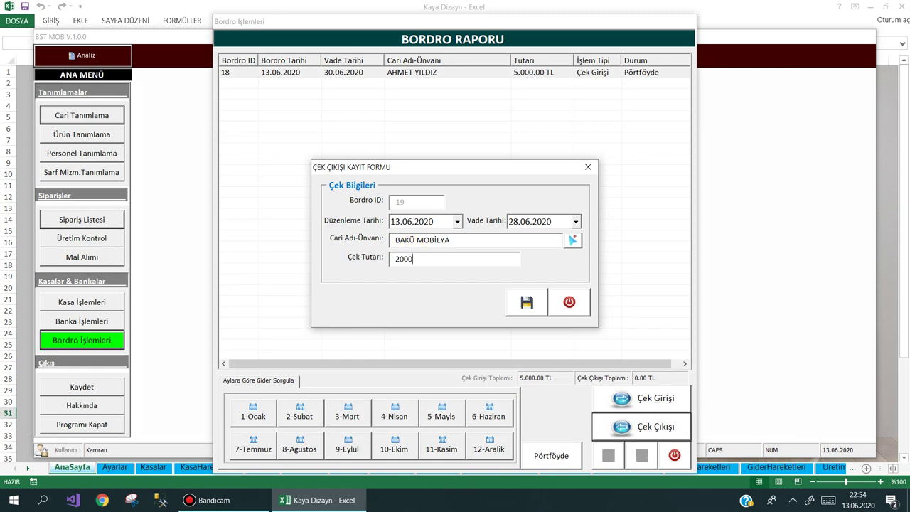
click(517, 302)
click(432, 289)
click(604, 267)
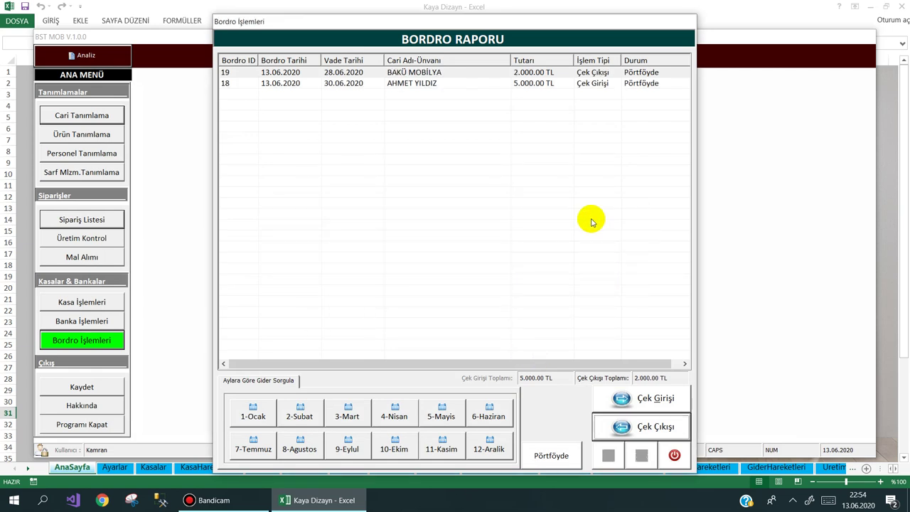
click(608, 74)
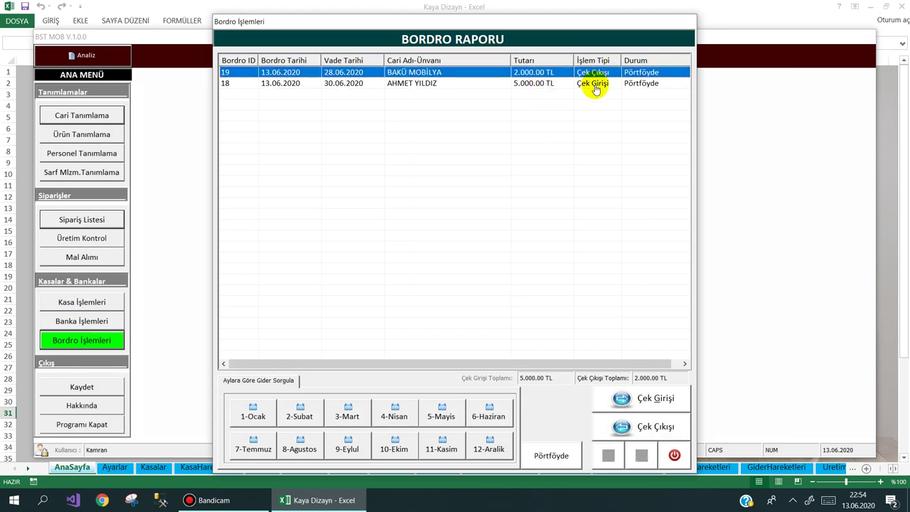
click(630, 83)
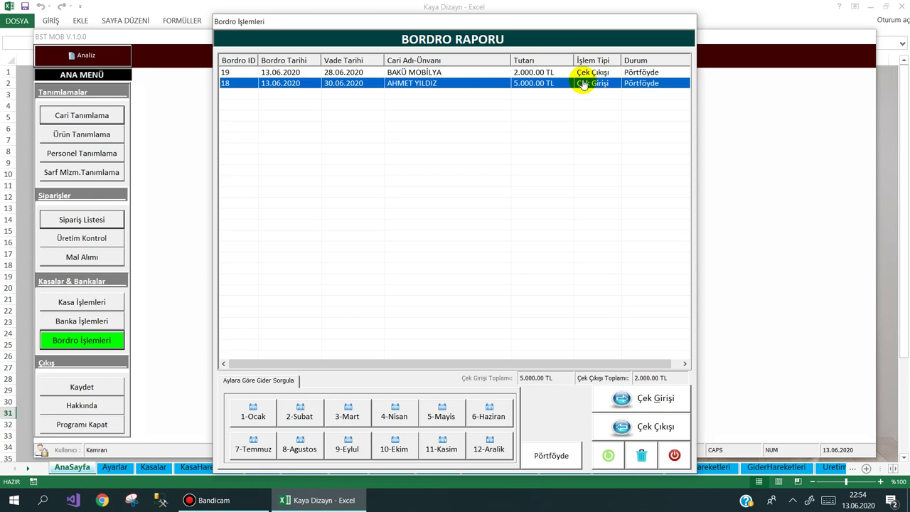
double_click(583, 84)
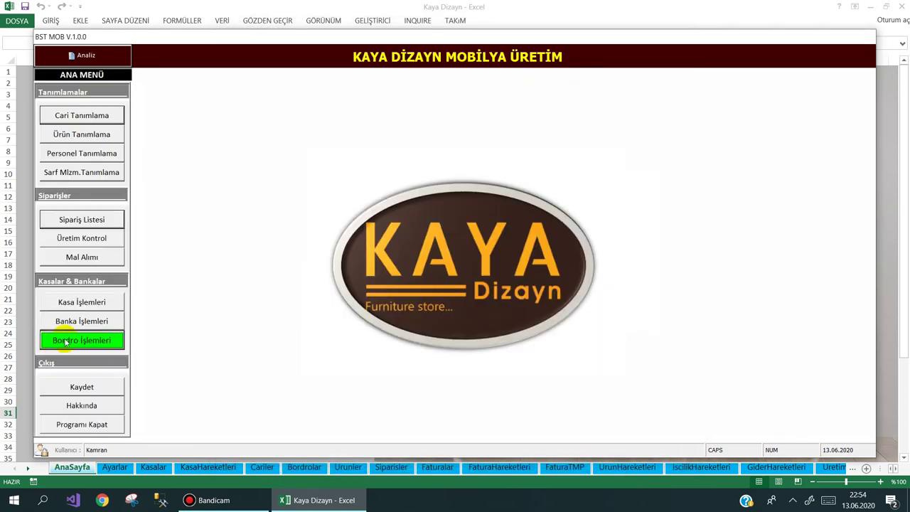
click(68, 303)
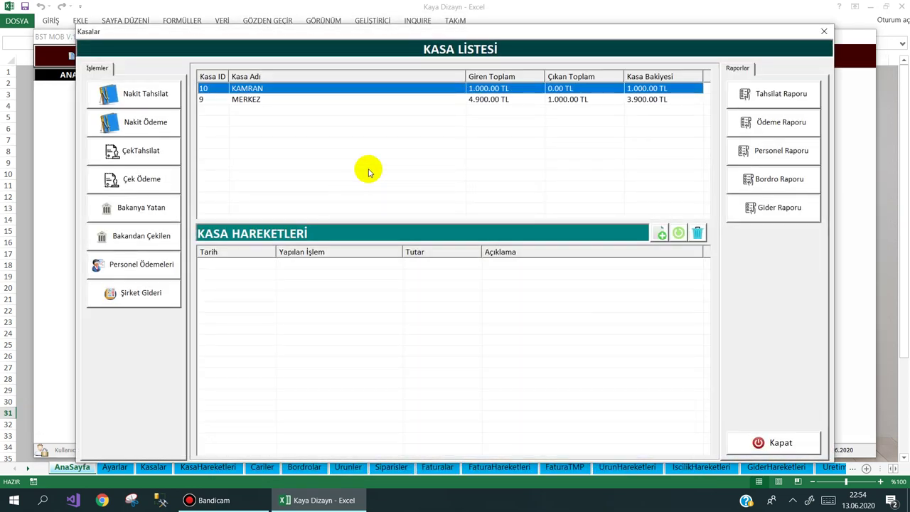
click(255, 101)
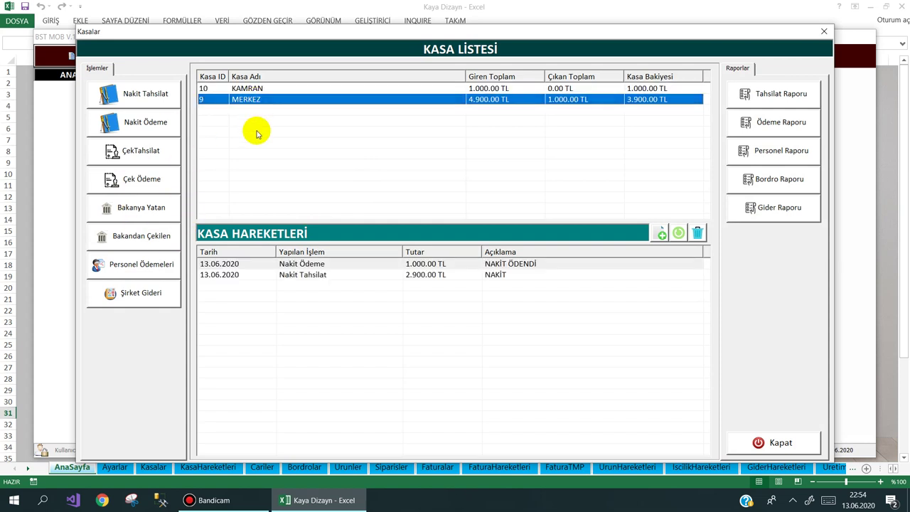
click(150, 150)
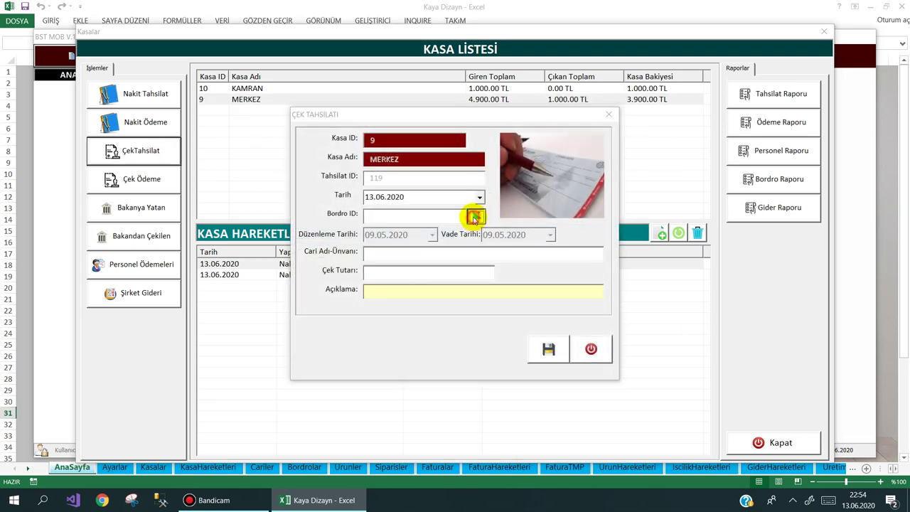
click(473, 215)
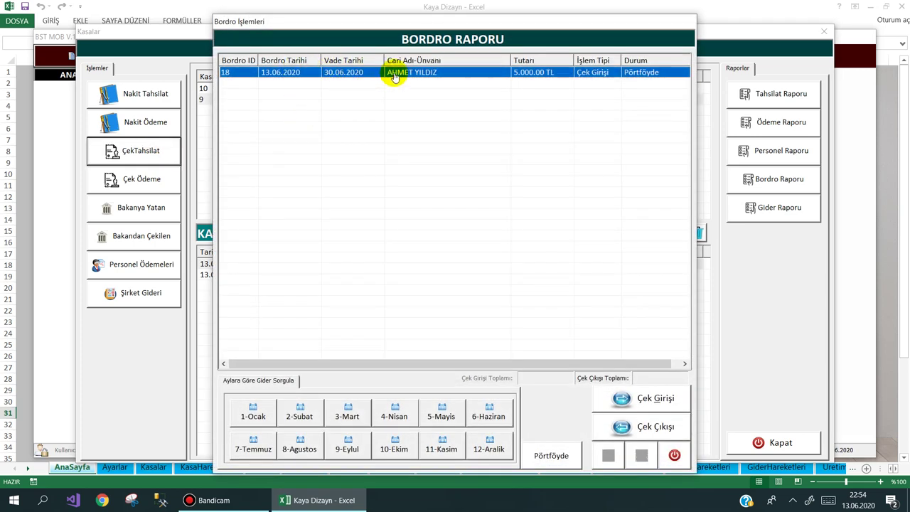
double_click(419, 77)
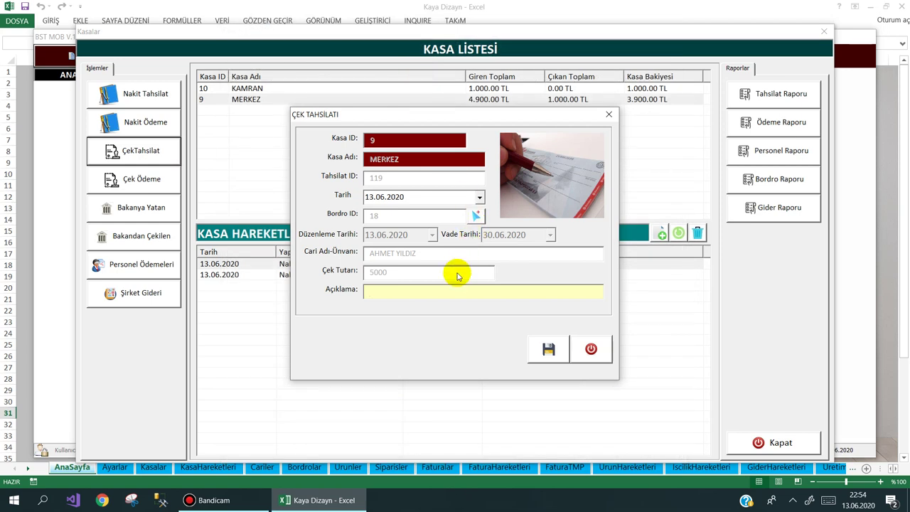
text(SDFG)
click(547, 348)
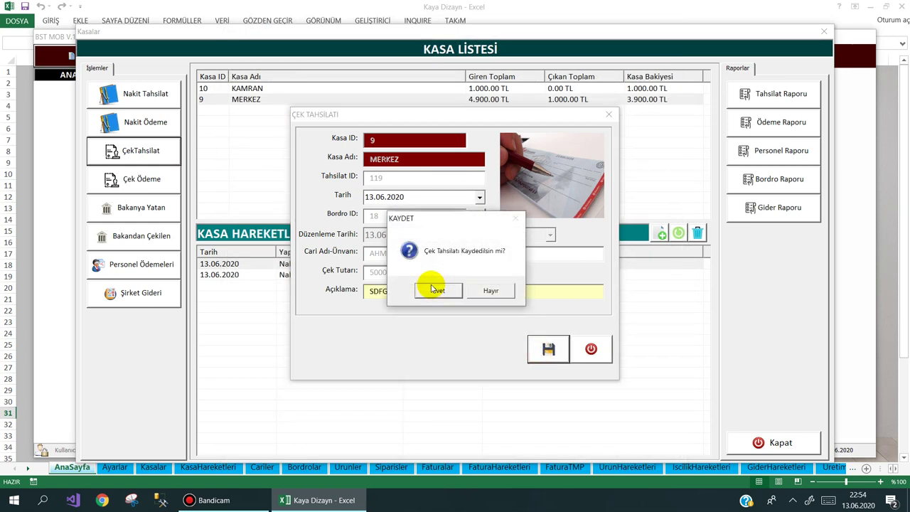
click(431, 289)
click(500, 101)
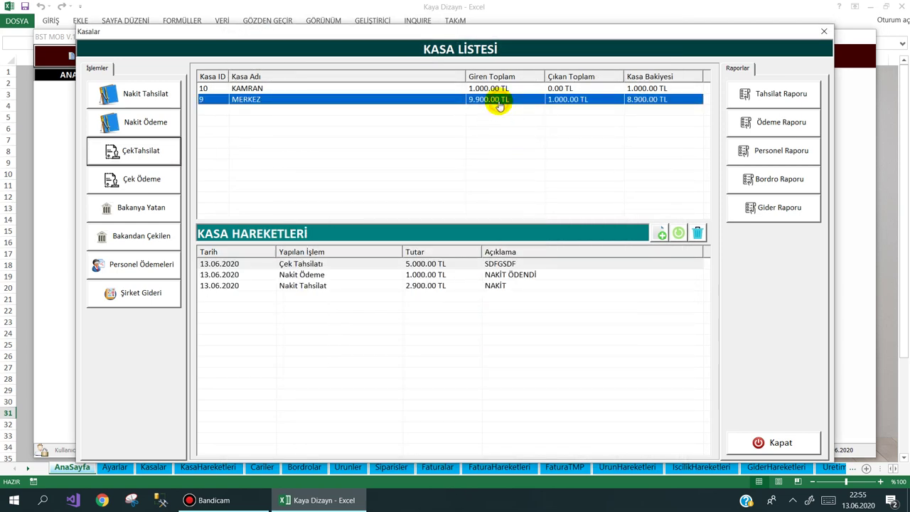
click(323, 266)
key(Escape)
click(84, 116)
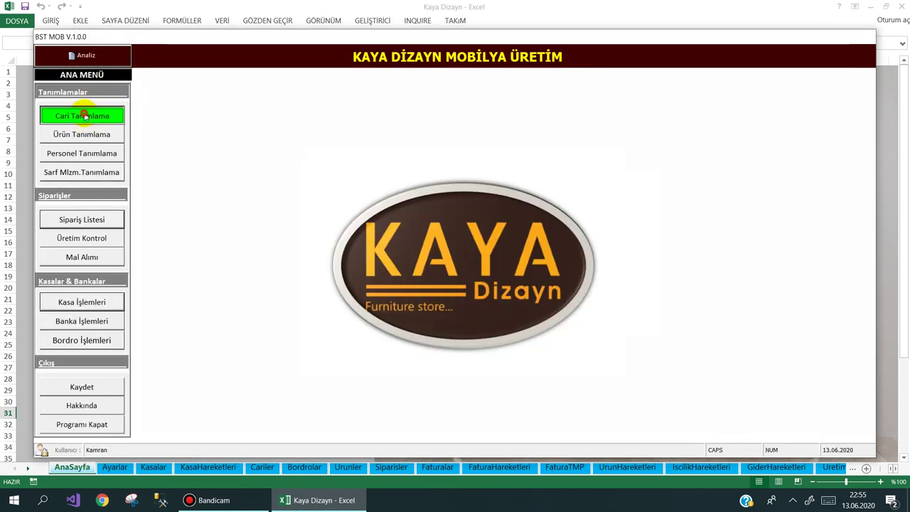
click(264, 118)
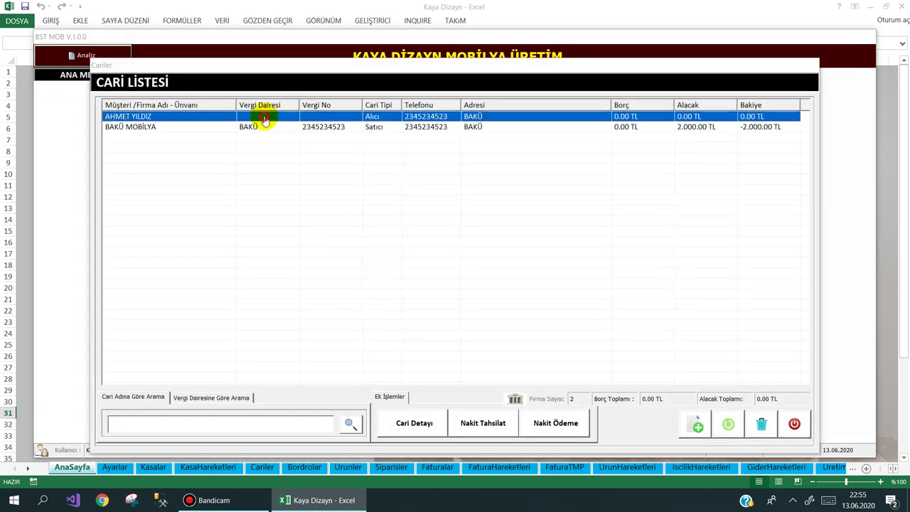
key(Escape)
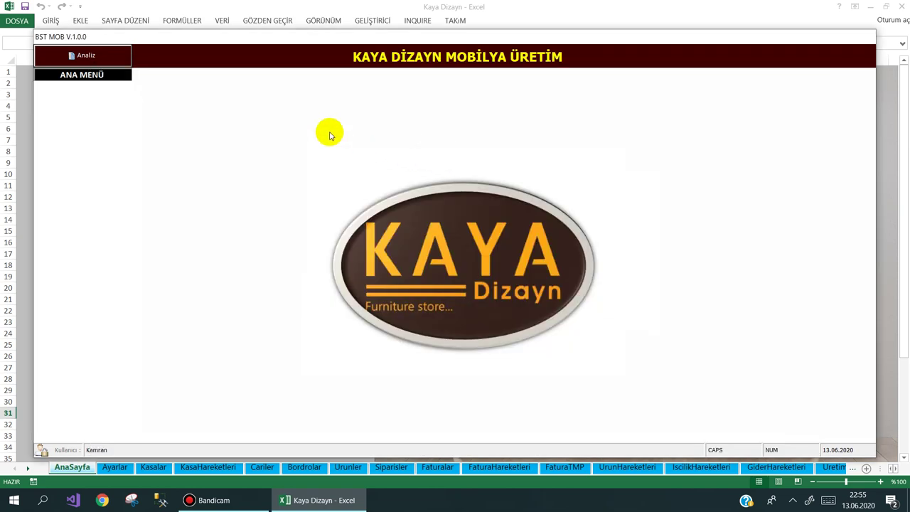
mouse_move(61, 238)
click(71, 302)
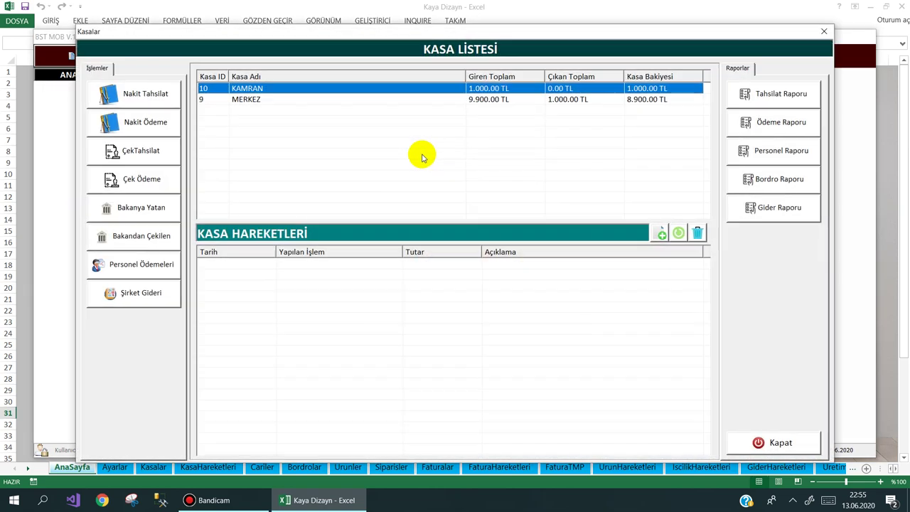
Start a cheque payment, check the cash balances, cancel it, and reselect MERKEZ
click(127, 184)
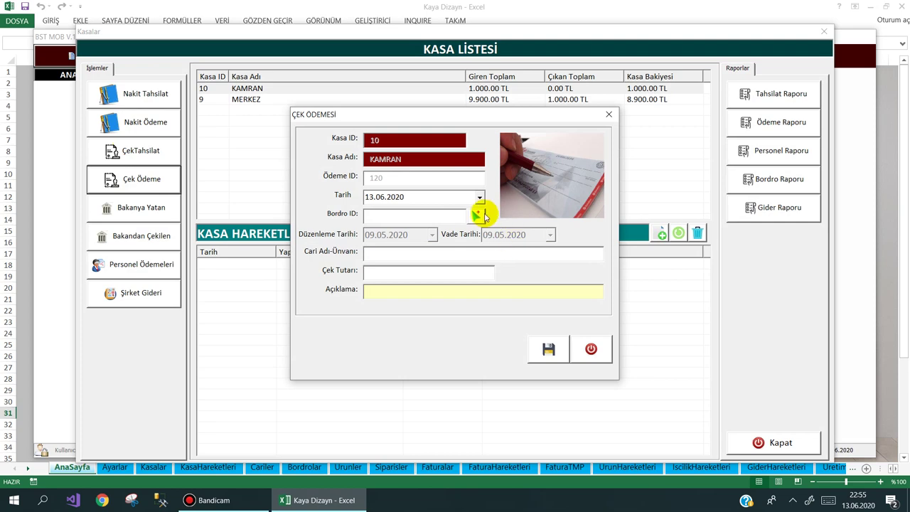
click(478, 214)
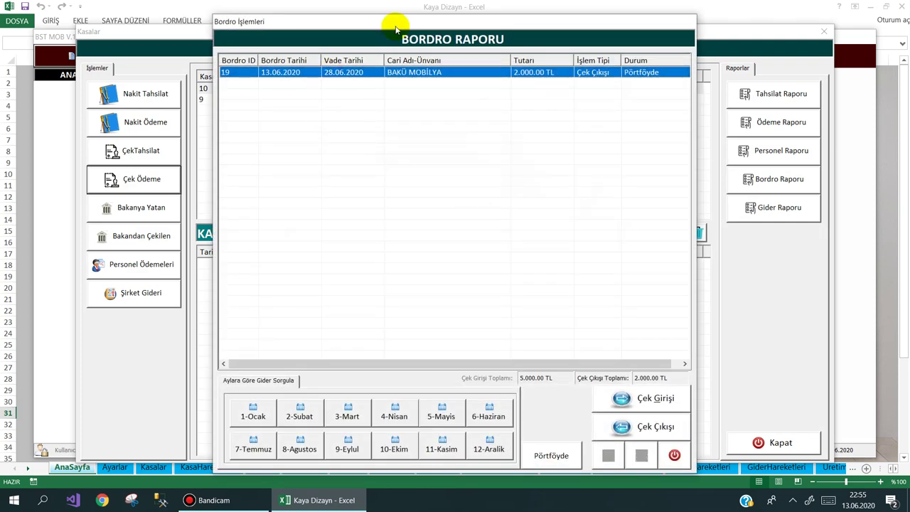
drag(398, 29, 356, 167)
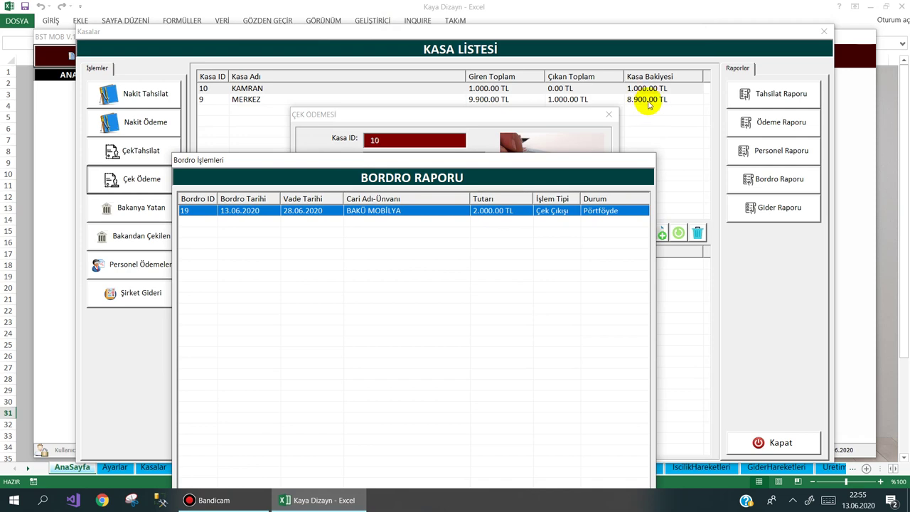
key(Escape)
click(609, 114)
click(397, 91)
click(372, 99)
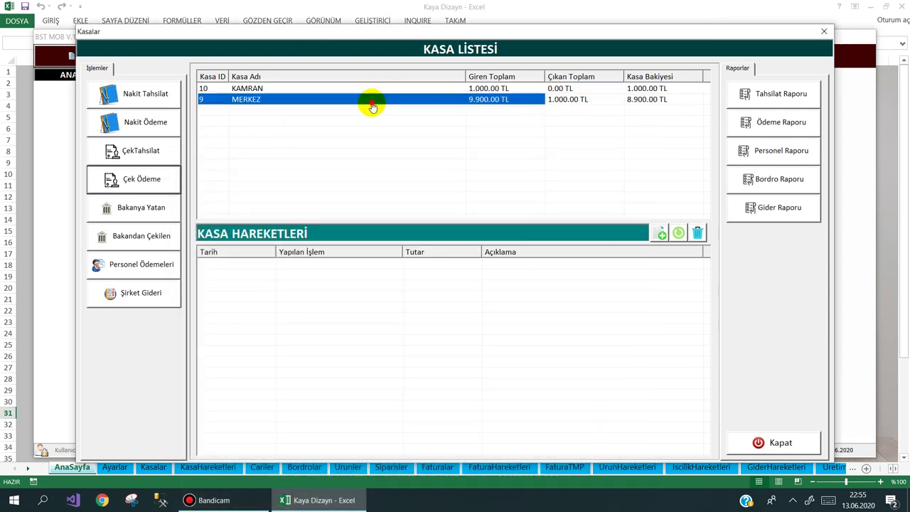
Pay BAKÜ MOBİLYA's 2.000 TL cheque from MERKEZ with description 'SADFS', leaving 6.900 TL
click(151, 178)
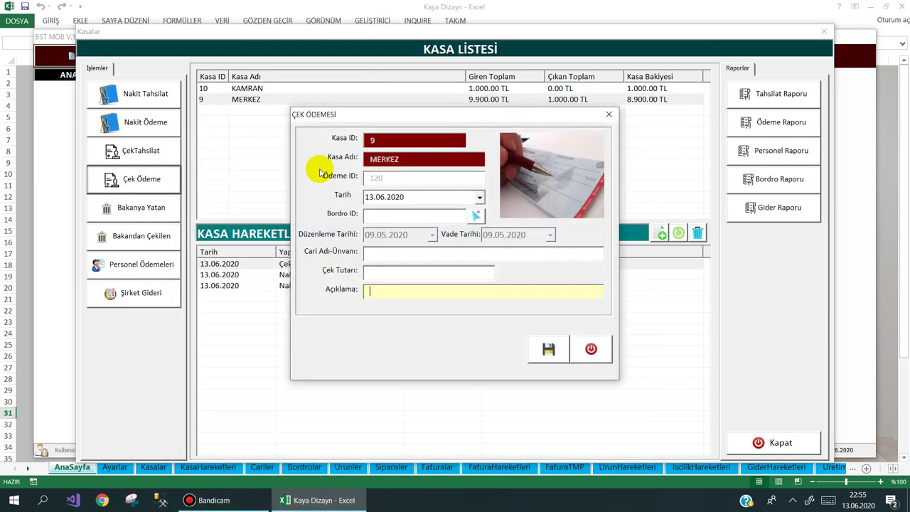
click(477, 217)
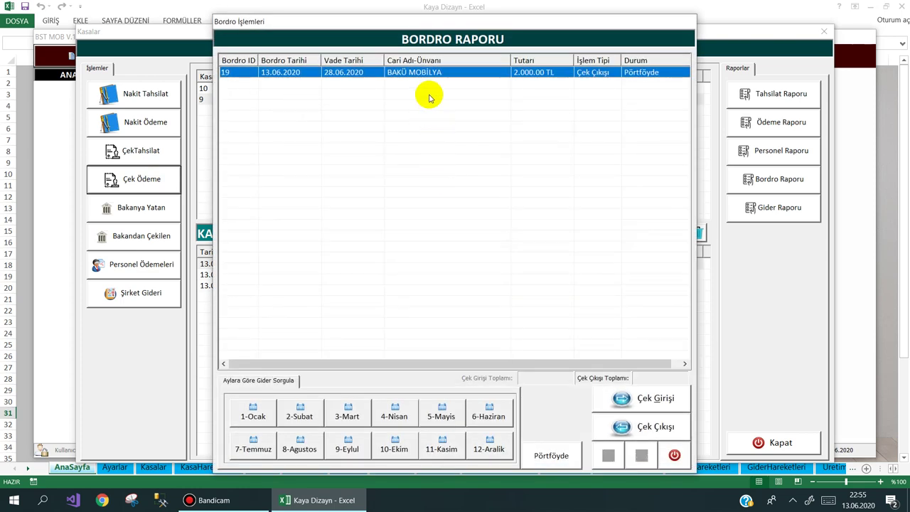
double_click(410, 73)
text(SADFS)
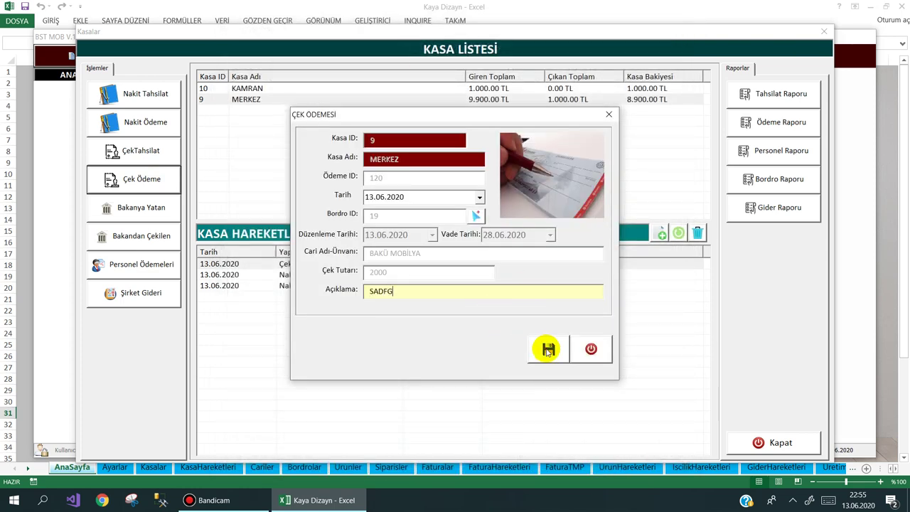
click(549, 349)
click(454, 289)
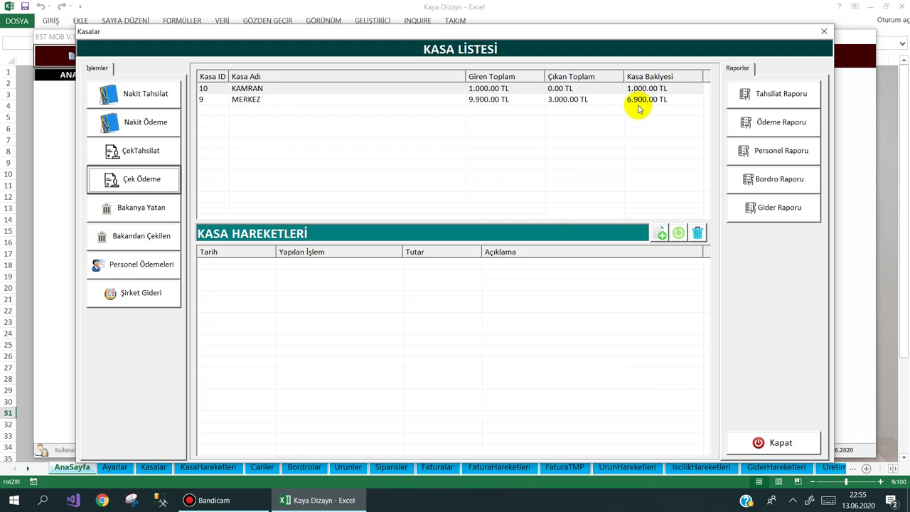
click(638, 104)
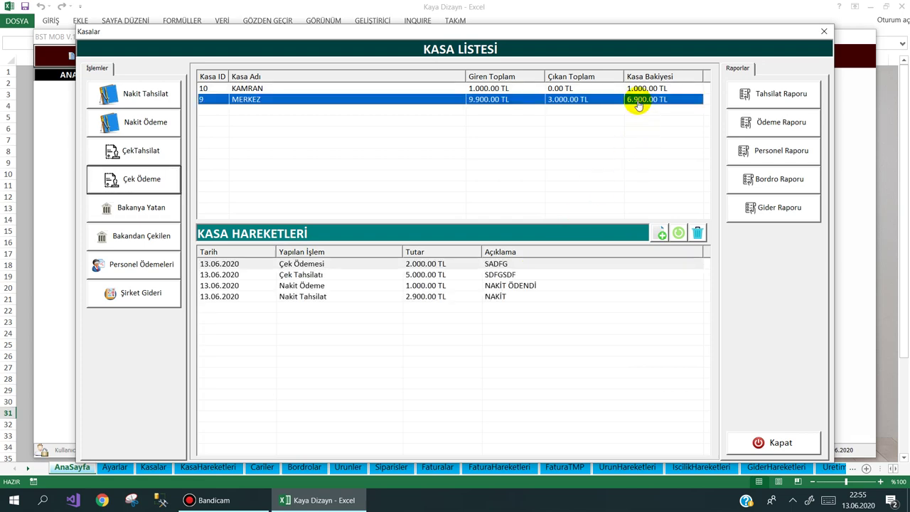
key(Escape)
click(89, 75)
click(81, 116)
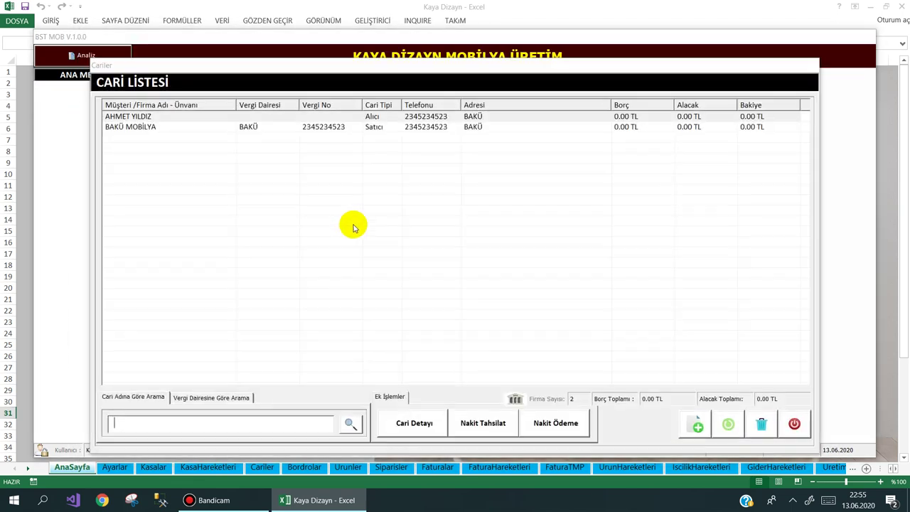
Glance at the analysis report and bank list, then open the Kasalar list (KAMRAN 1.000, MERKEZ 6.900 TL)
double_click(527, 125)
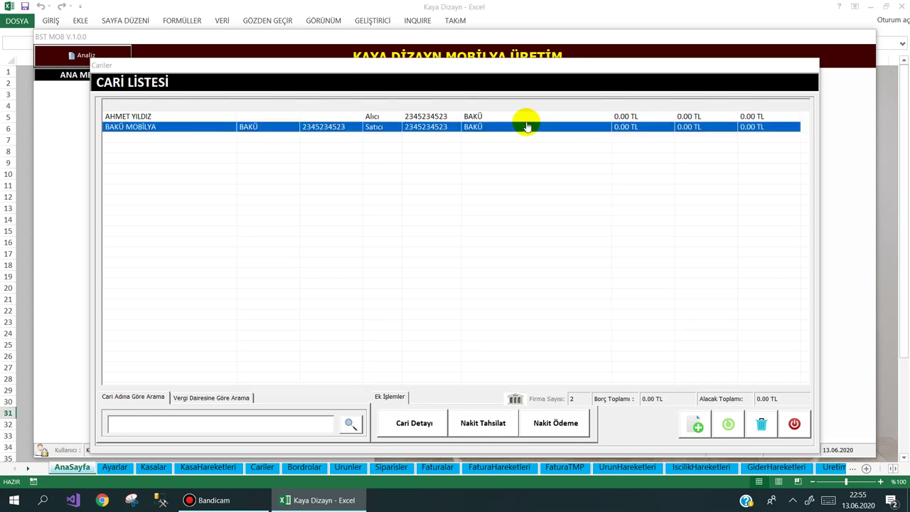
click(82, 60)
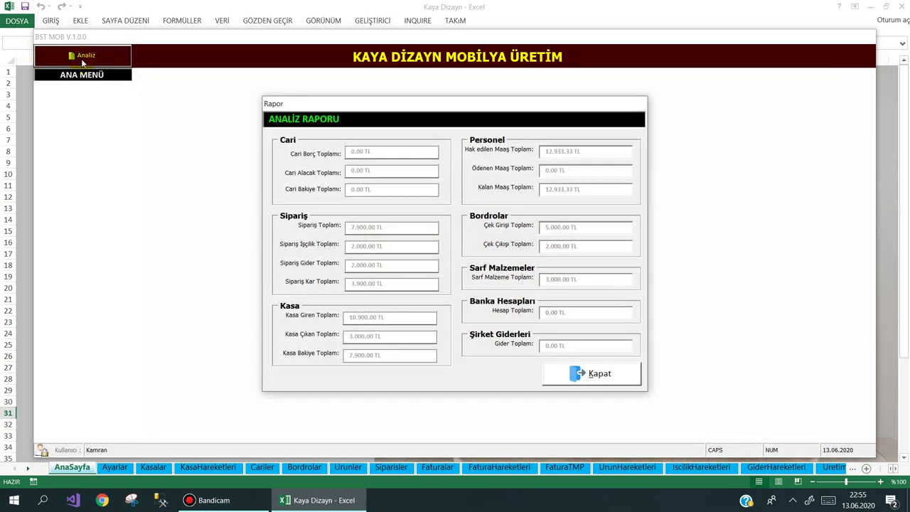
key(Escape)
mouse_move(97, 80)
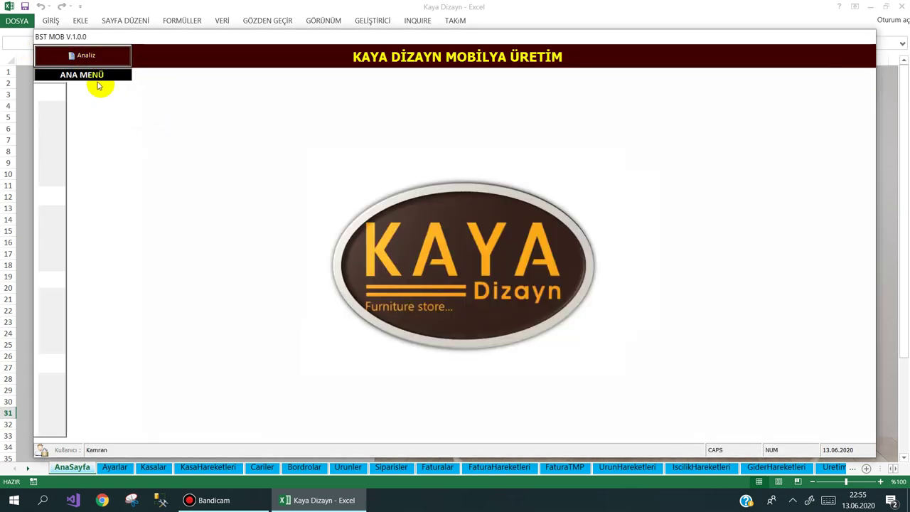
click(81, 322)
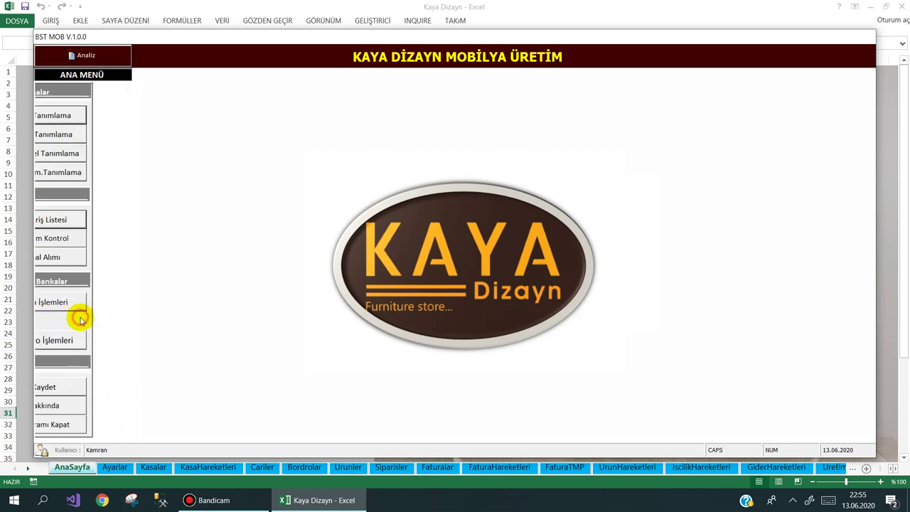
key(Escape)
mouse_move(84, 264)
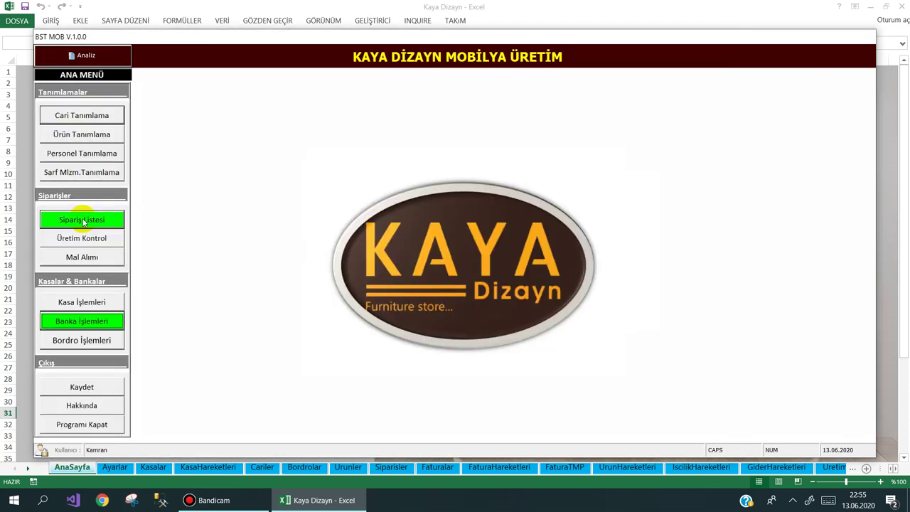
click(81, 302)
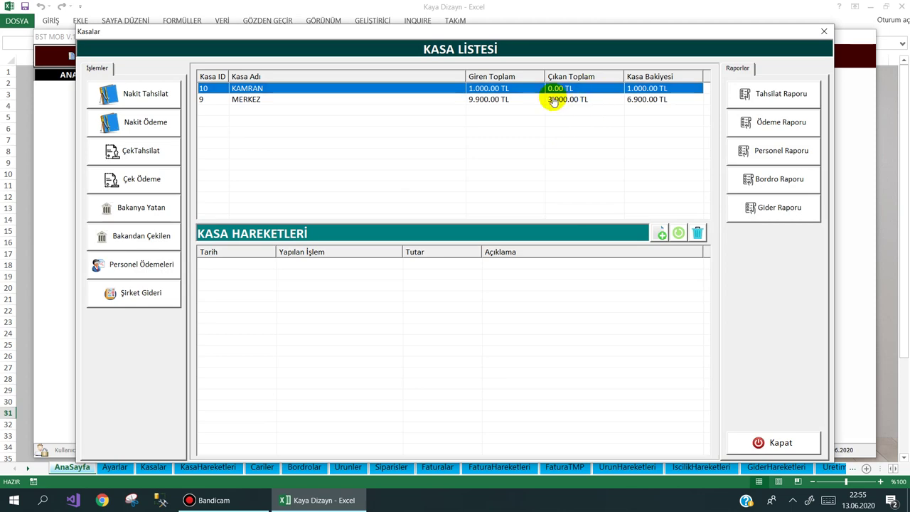
Start a MERKEZ bank deposit and add a new AKBANK Vadesiz Hesap
click(488, 98)
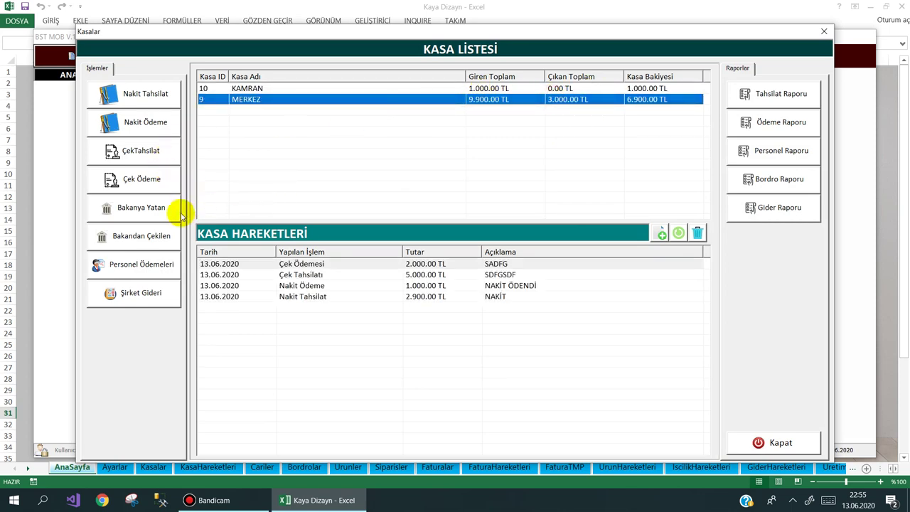
click(135, 207)
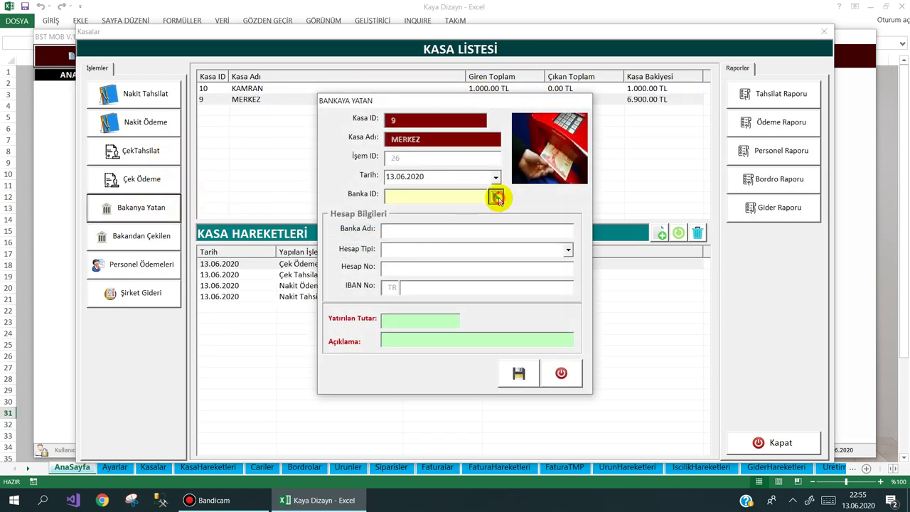
click(497, 197)
click(519, 417)
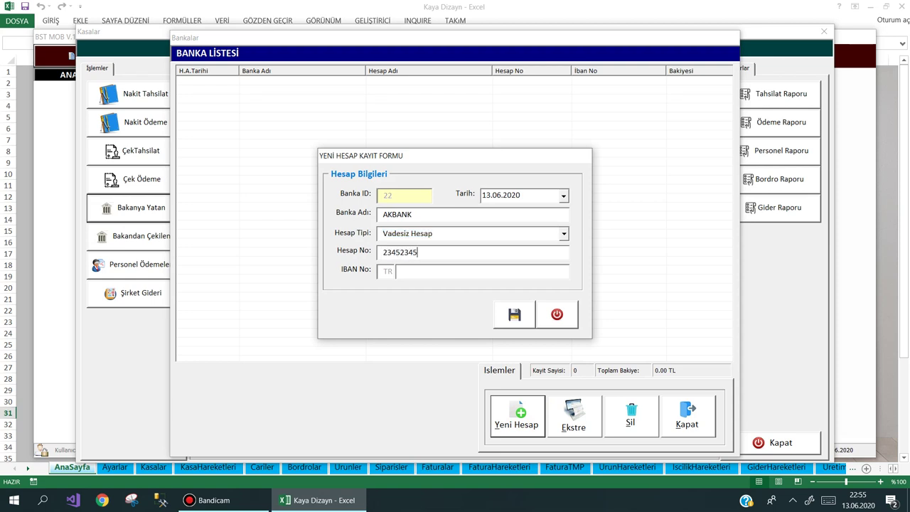
key(Return)
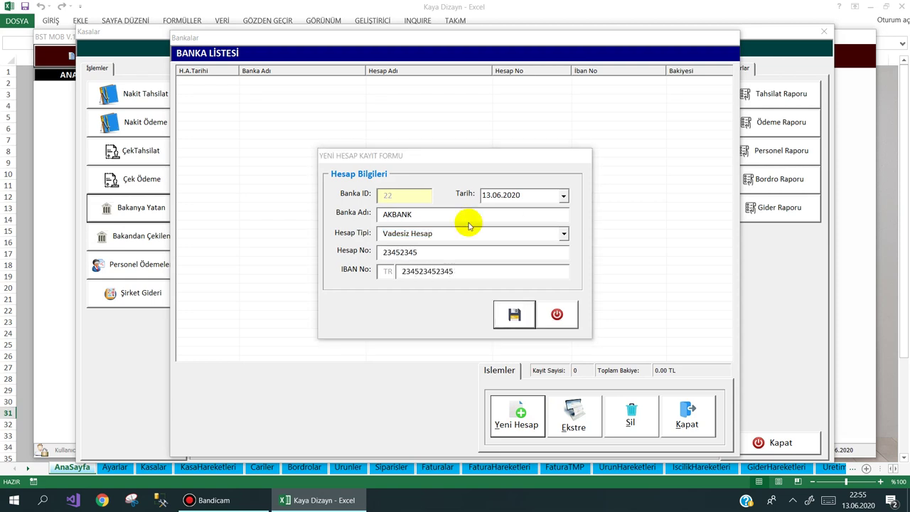
key(Return)
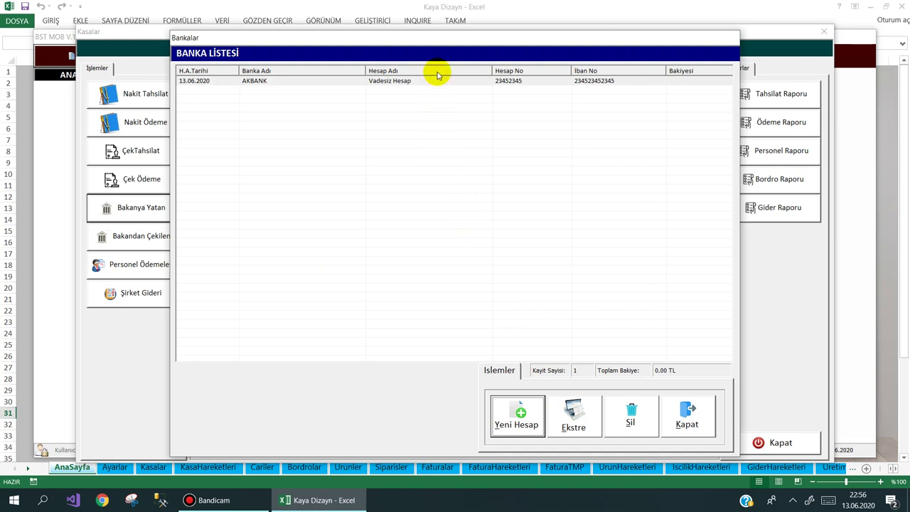
Deposit 6.900 TL into AKBANK with description 'EMEKCI', emptying MERKEZ to 0.00 TL
double_click(431, 87)
text(6900)
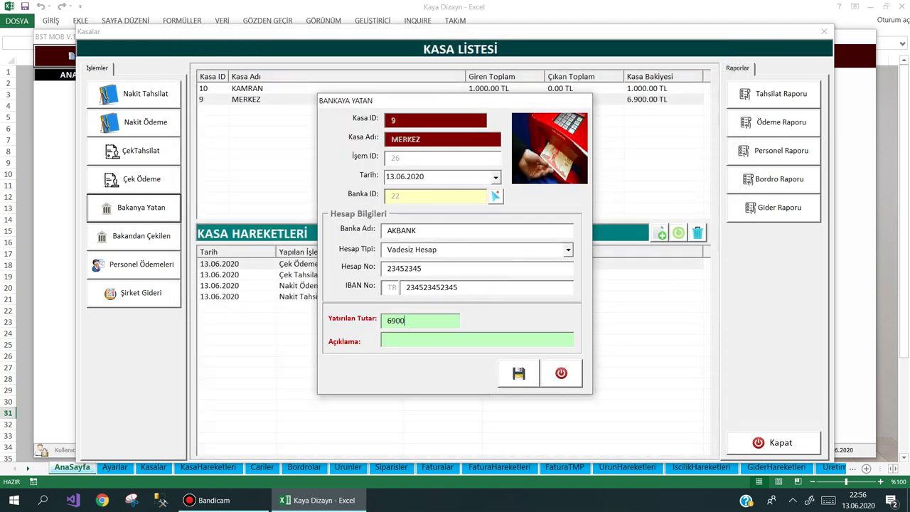
click(442, 345)
text(EMEKCI)
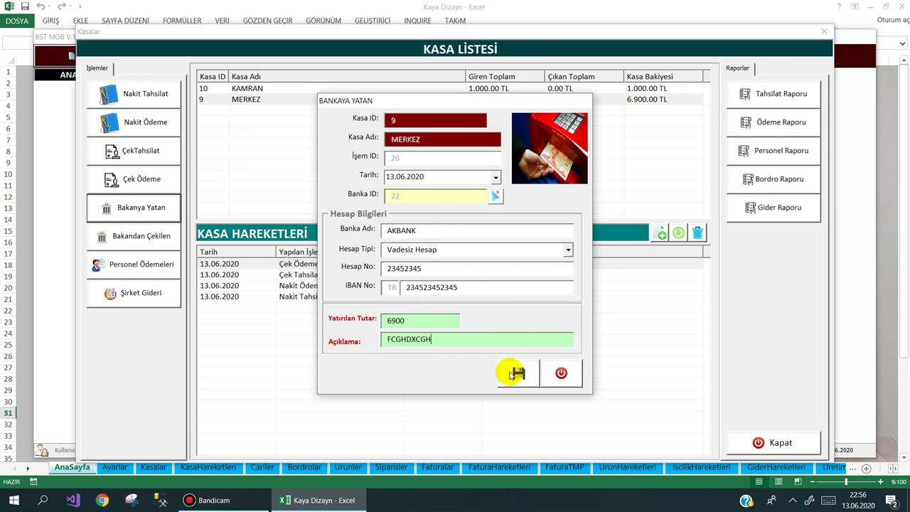
click(518, 373)
click(425, 291)
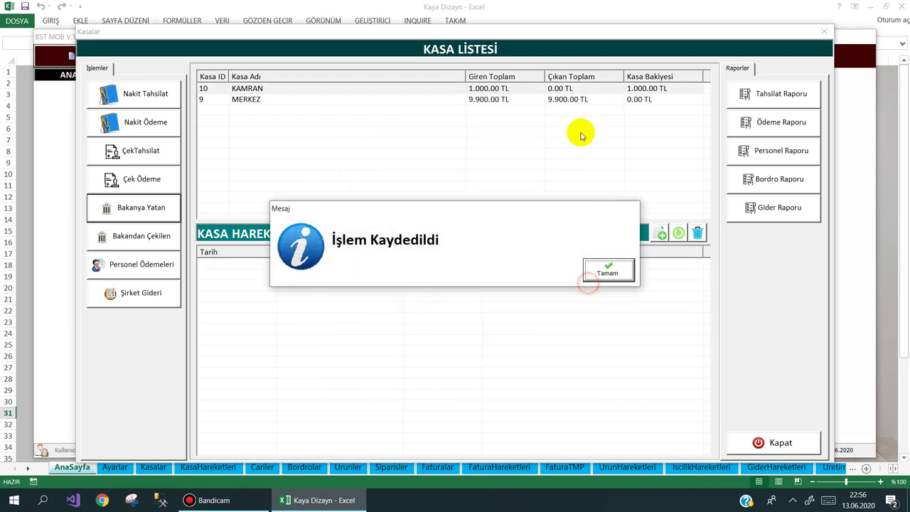
Verify the 6.900 TL BANKAYA YATAN deposit on the AKBANK statement, then close all forms
click(609, 271)
click(569, 100)
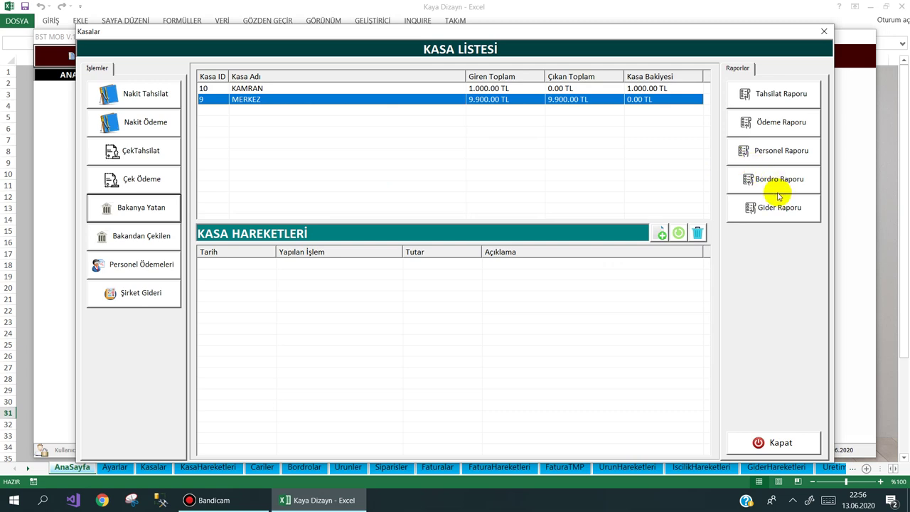
key(Escape)
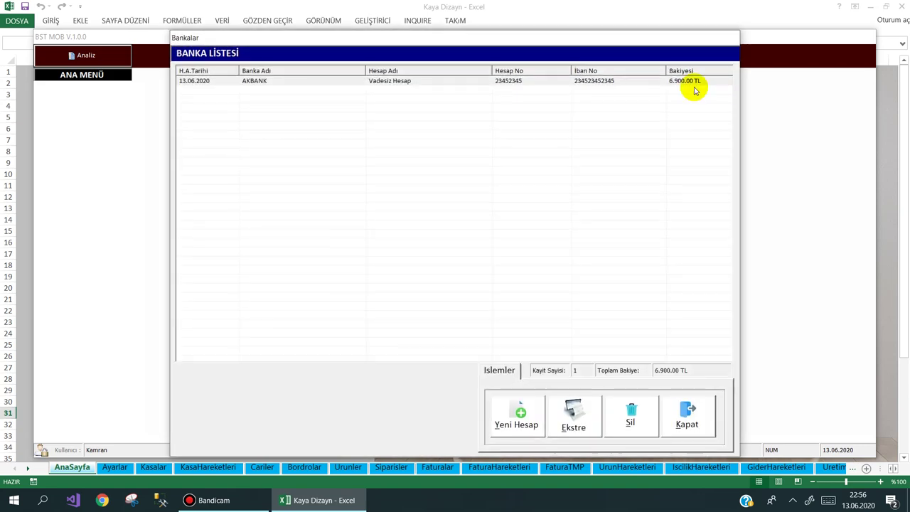
click(575, 413)
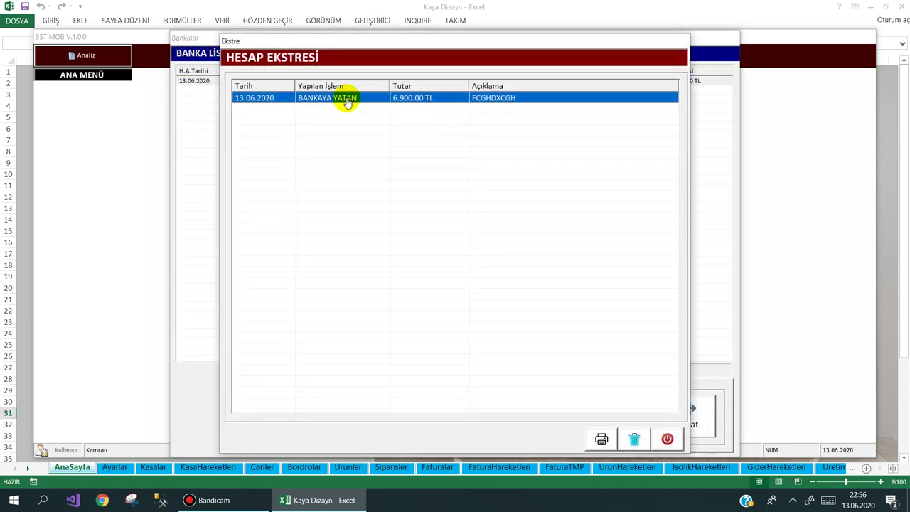
key(Escape)
key(Escape)
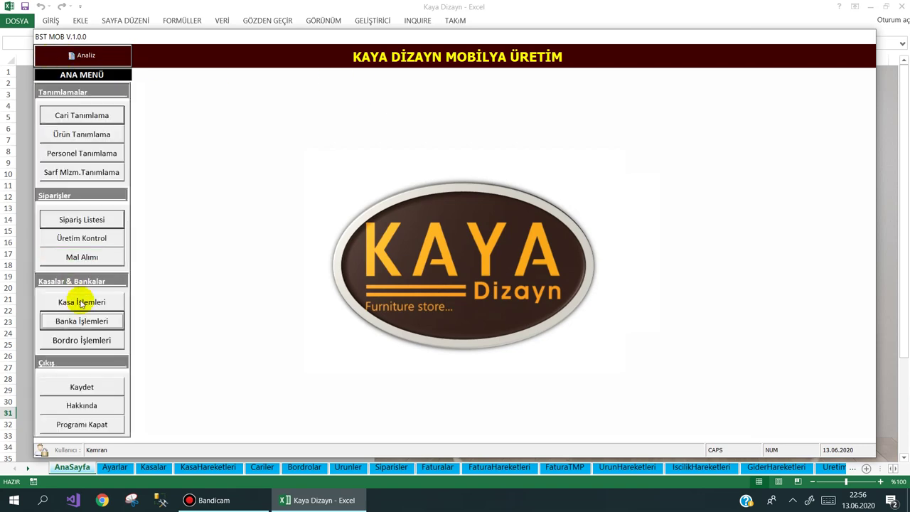
Record and save a 6,900 TL withdrawal from AKBANK into the KAMRAN cash register
click(81, 304)
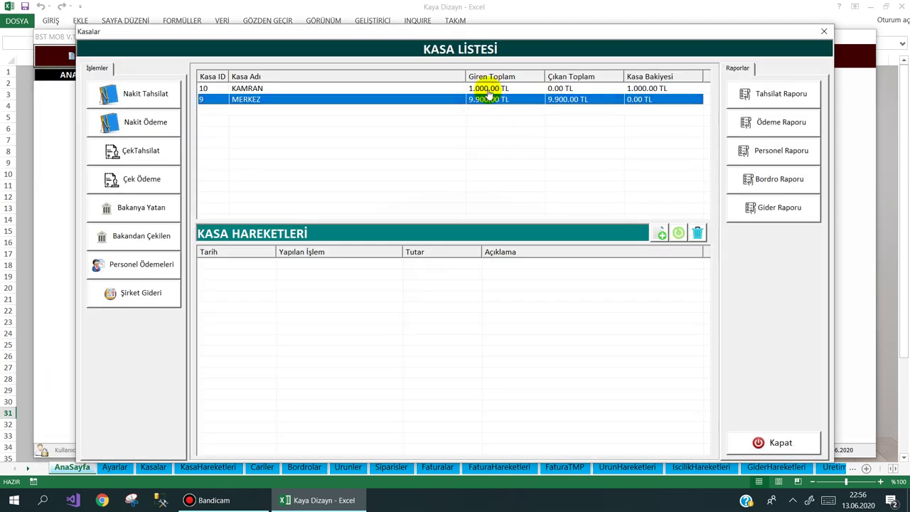
click(489, 89)
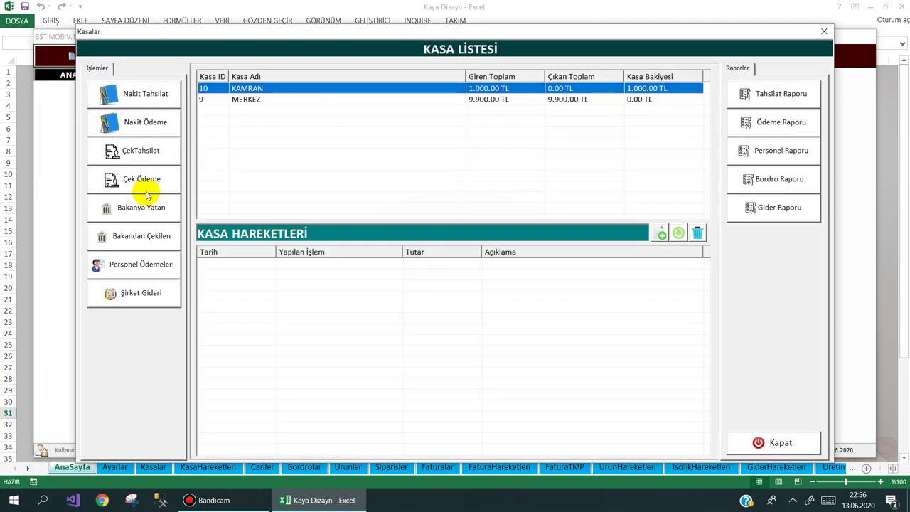
click(152, 235)
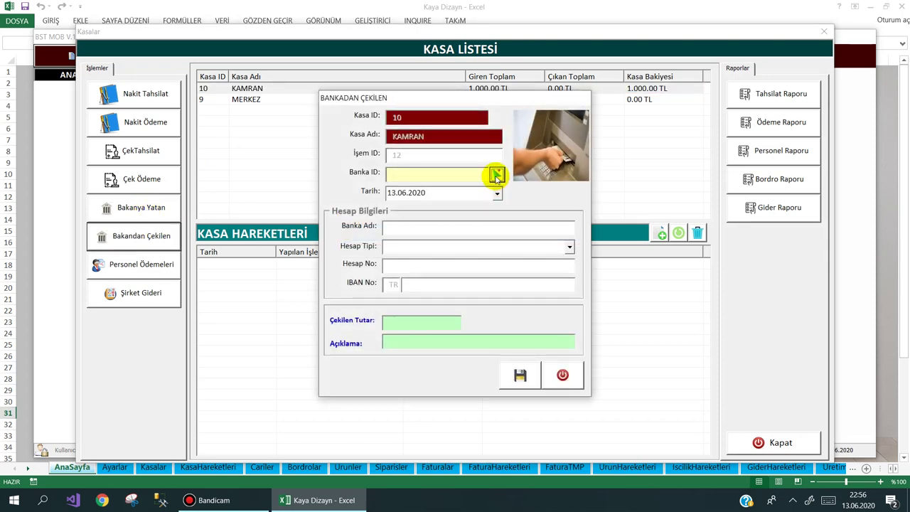
click(495, 174)
double_click(249, 83)
text(6900)
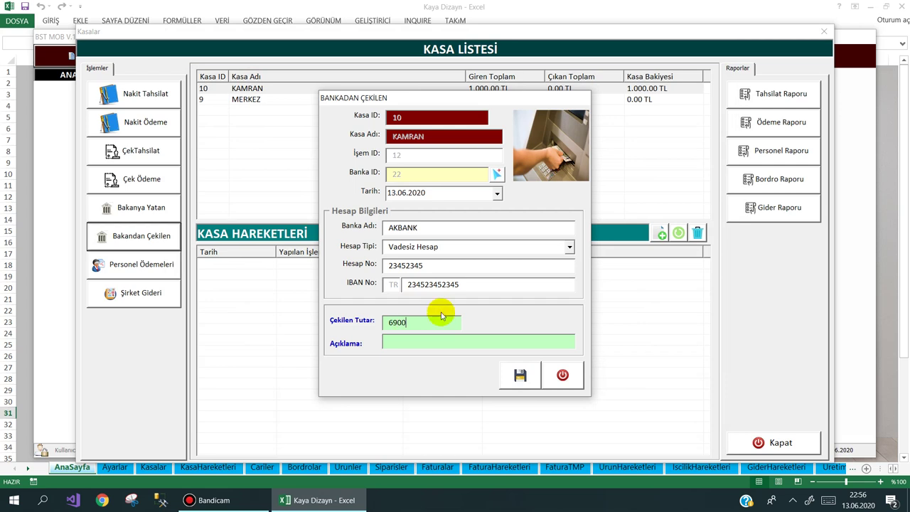
text(DFGHDFG)
click(517, 375)
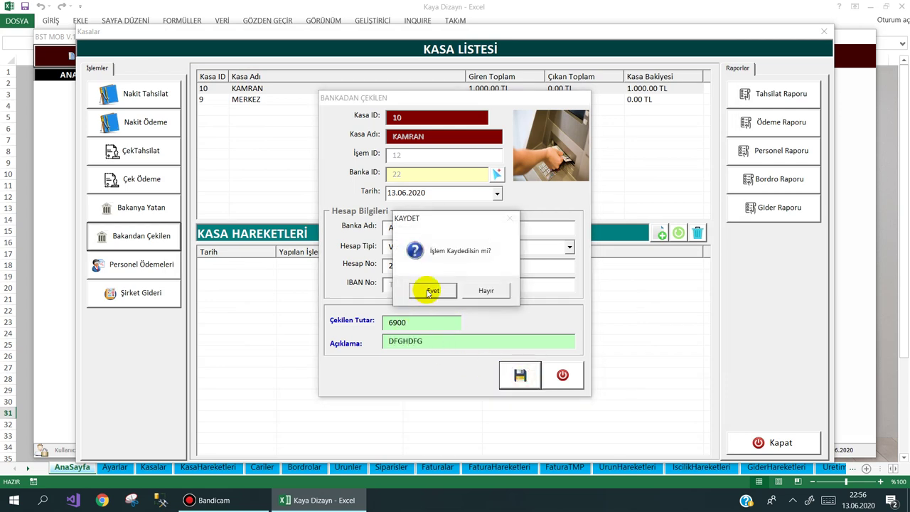
click(430, 293)
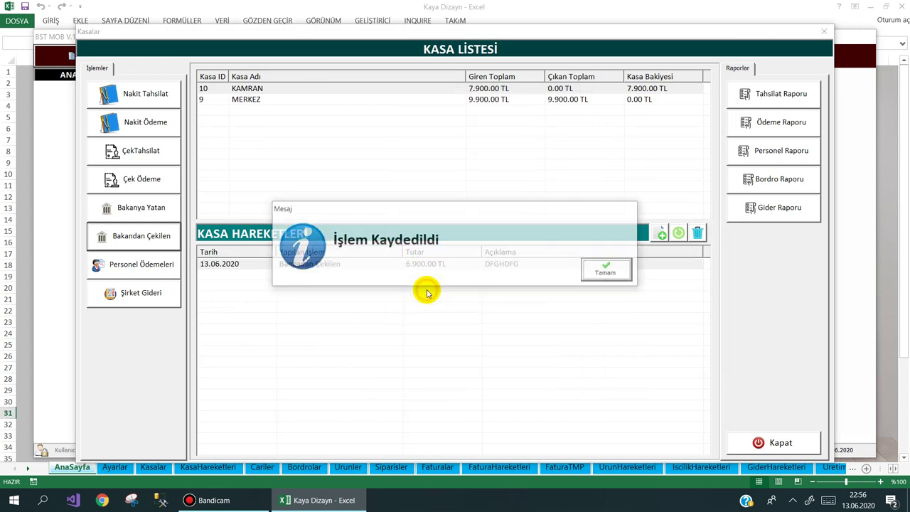
click(621, 271)
Check KAMRAN's cash movements, now showing a 7,900 TL balance
click(596, 90)
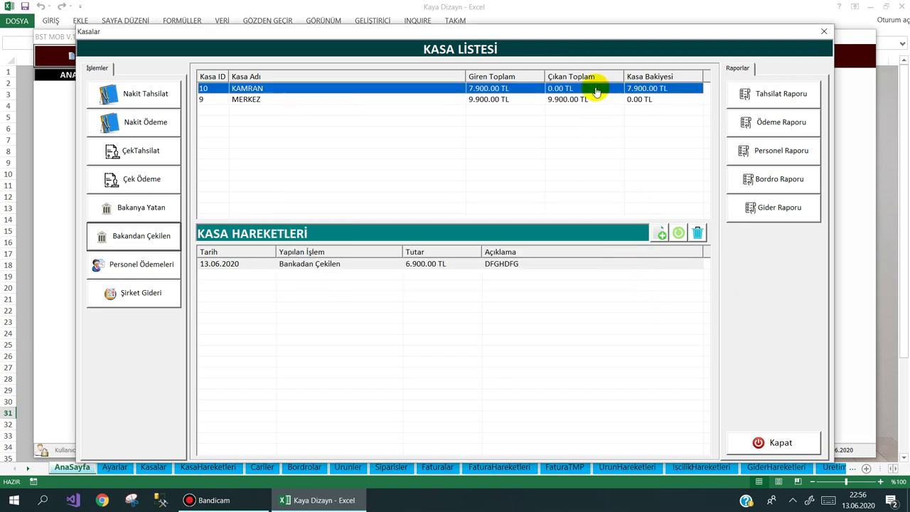
key(Escape)
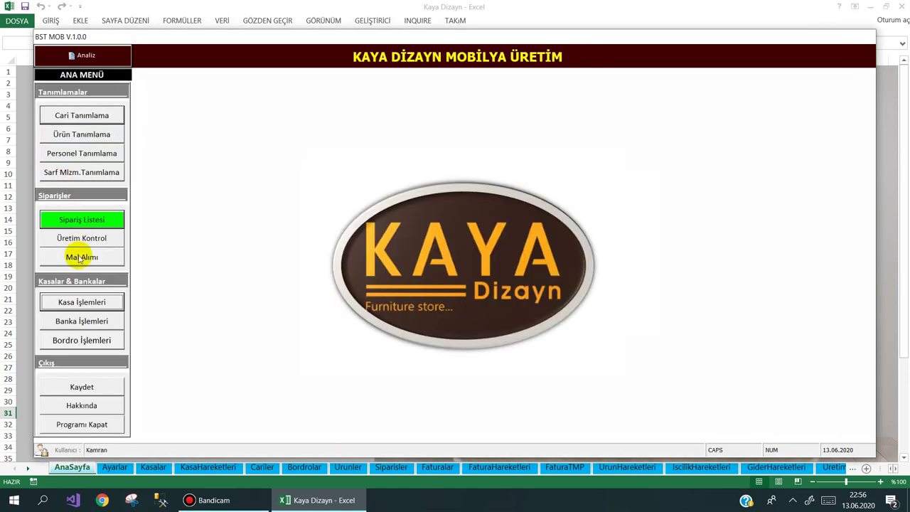
click(91, 321)
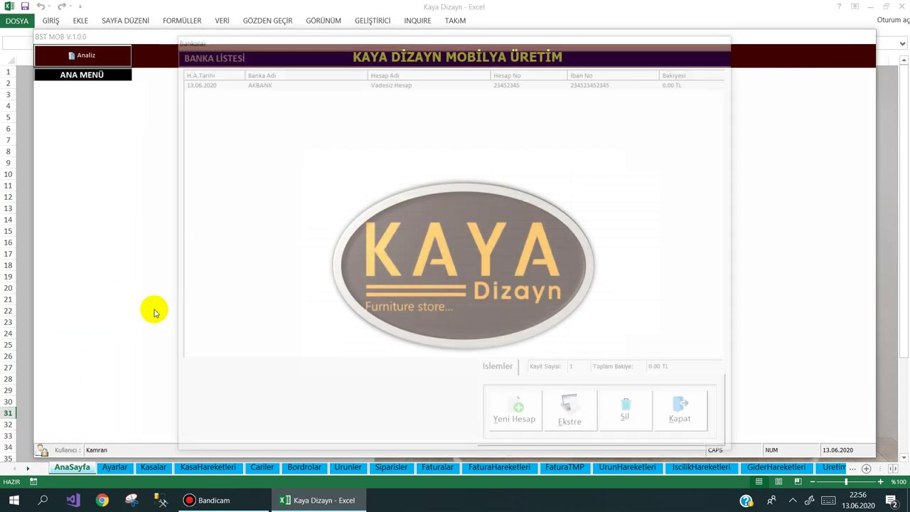
Review AKBANK's account statement showing both transactions
click(635, 83)
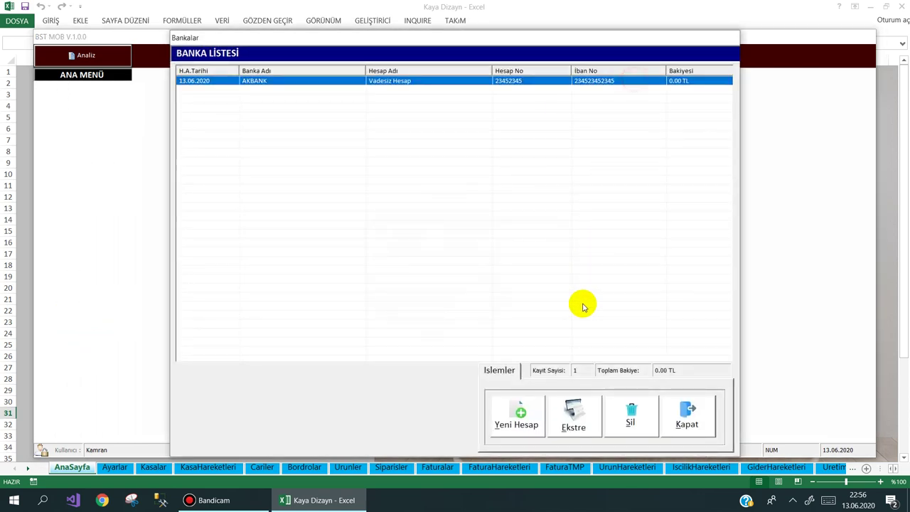
click(573, 412)
click(364, 109)
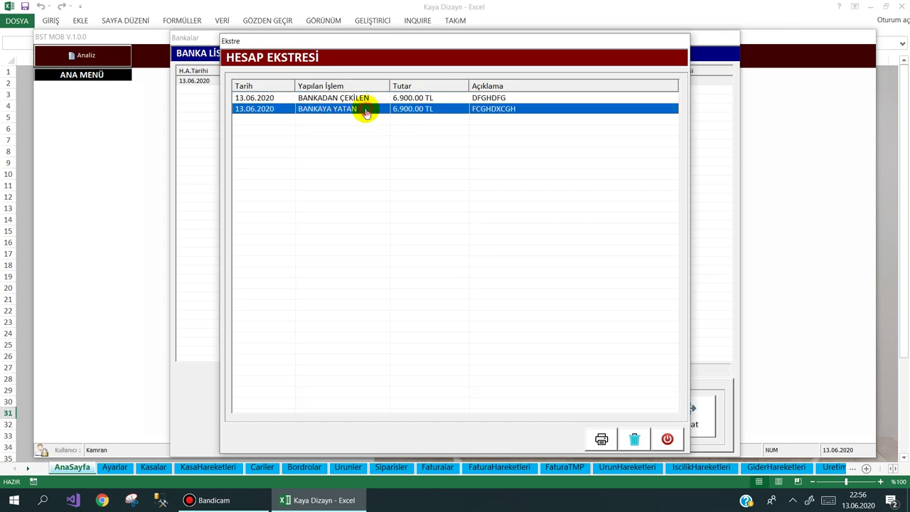
key(Escape)
key(Escape)
Open the order list and select order 43
mouse_move(77, 95)
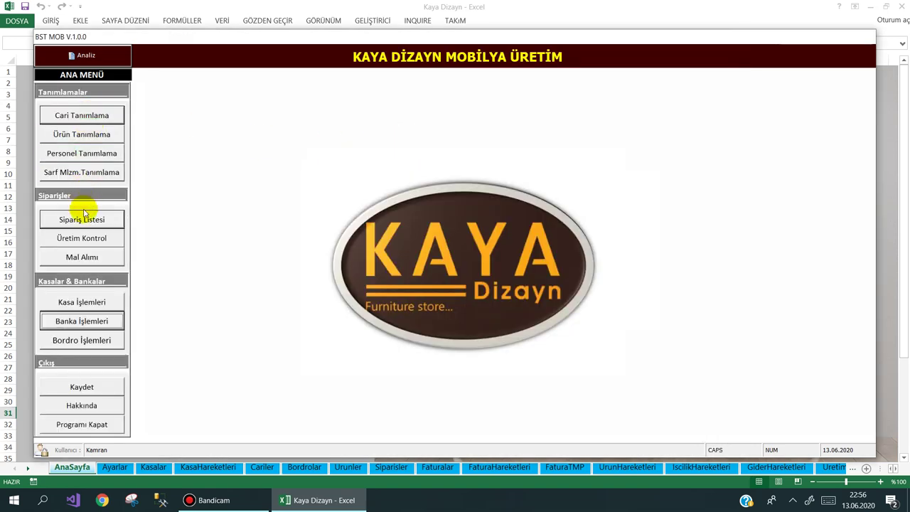
click(87, 225)
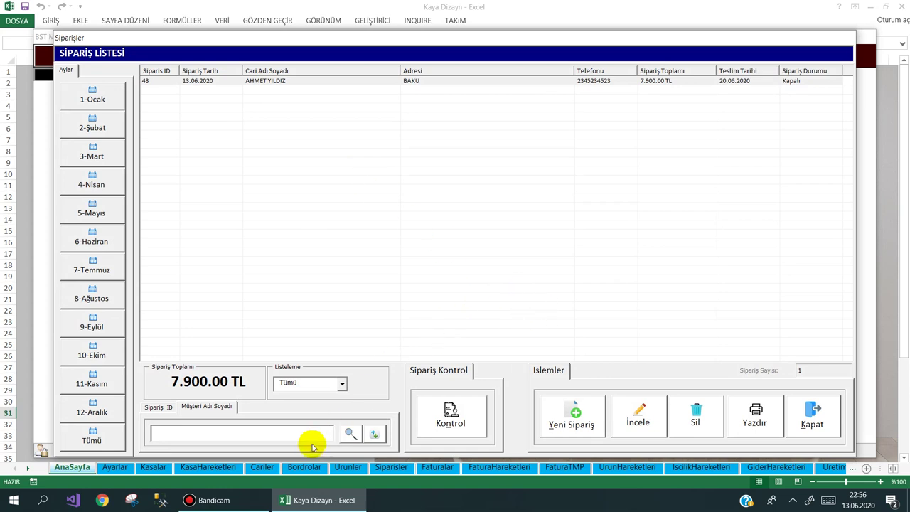
click(216, 500)
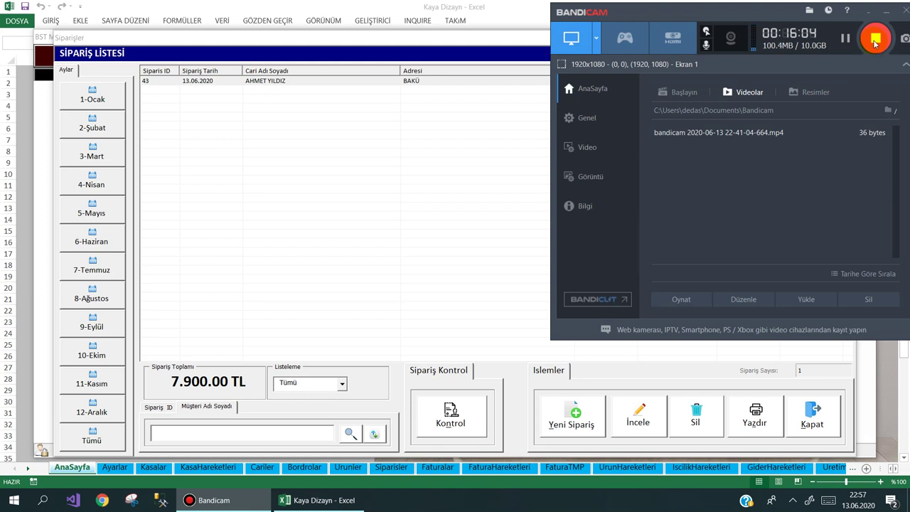
click(488, 33)
click(885, 13)
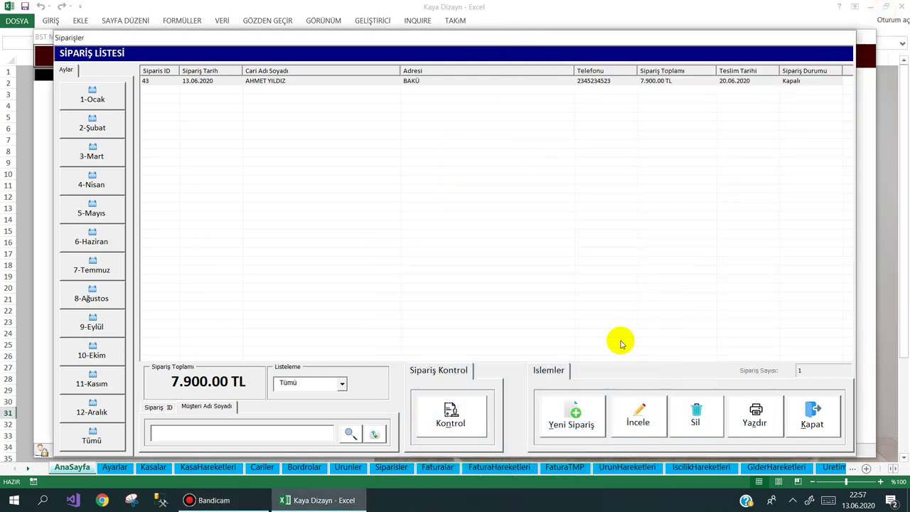
click(371, 84)
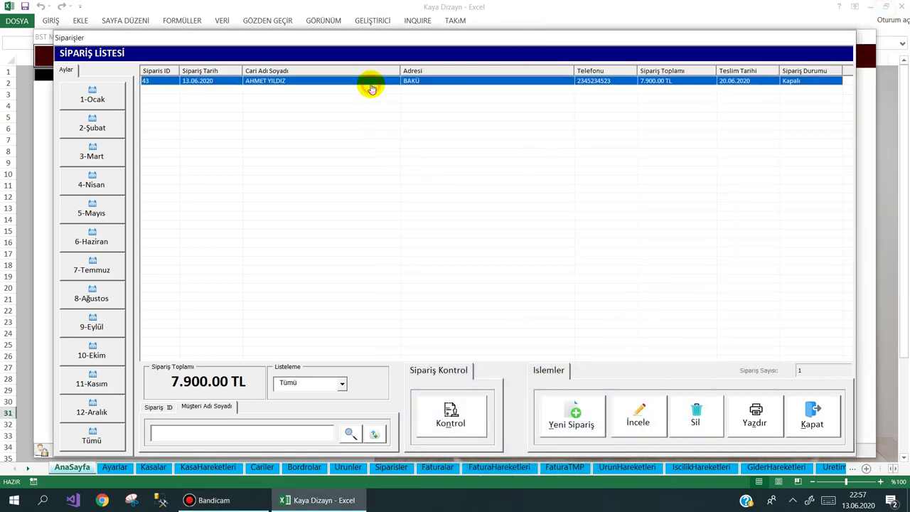
Filter the orders by May, June and July
click(91, 217)
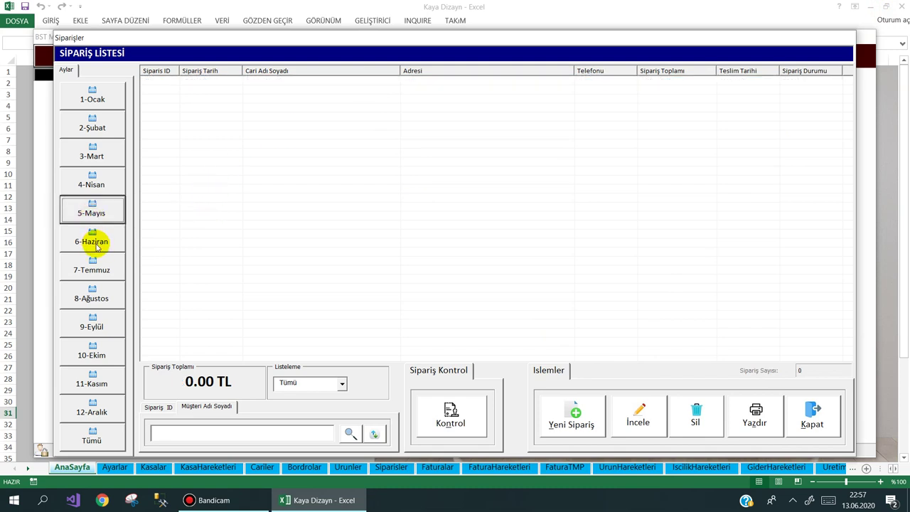
click(97, 243)
click(95, 272)
click(97, 217)
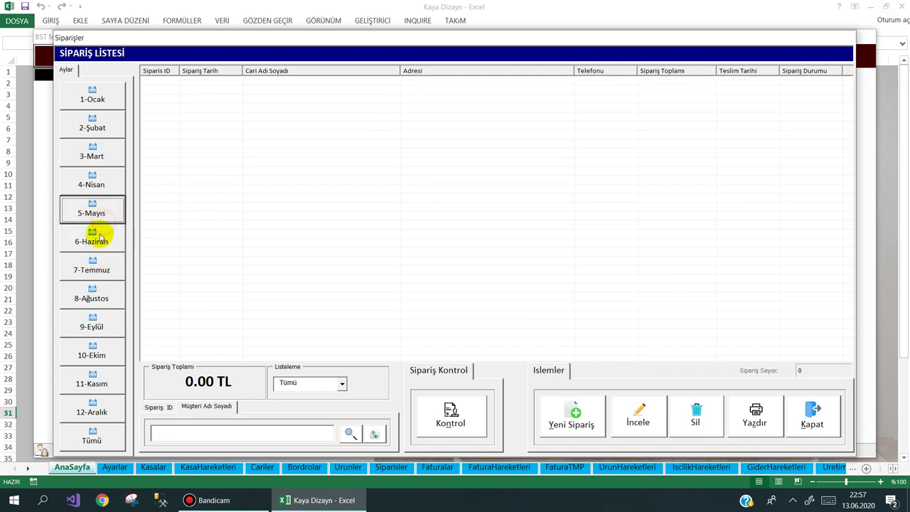
click(100, 239)
click(111, 265)
Start a personnel payment from cash box 10 for the second employee
key(Escape)
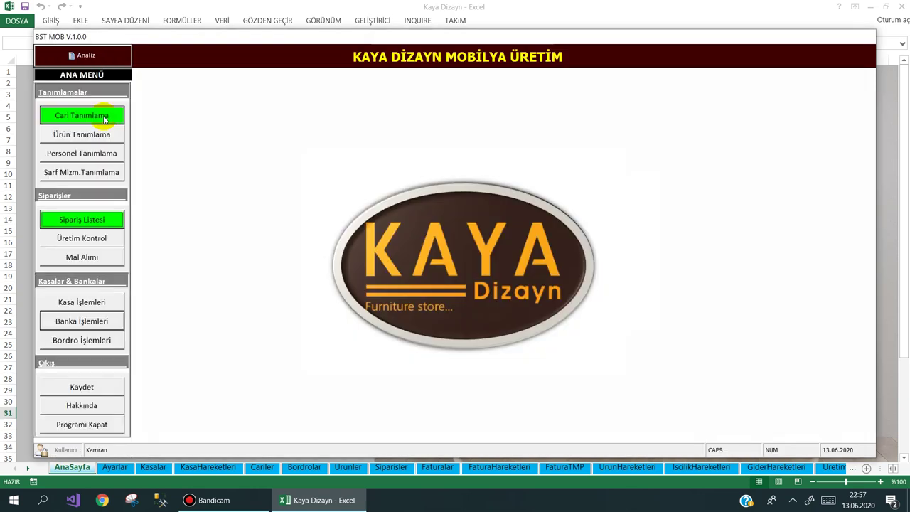
click(79, 301)
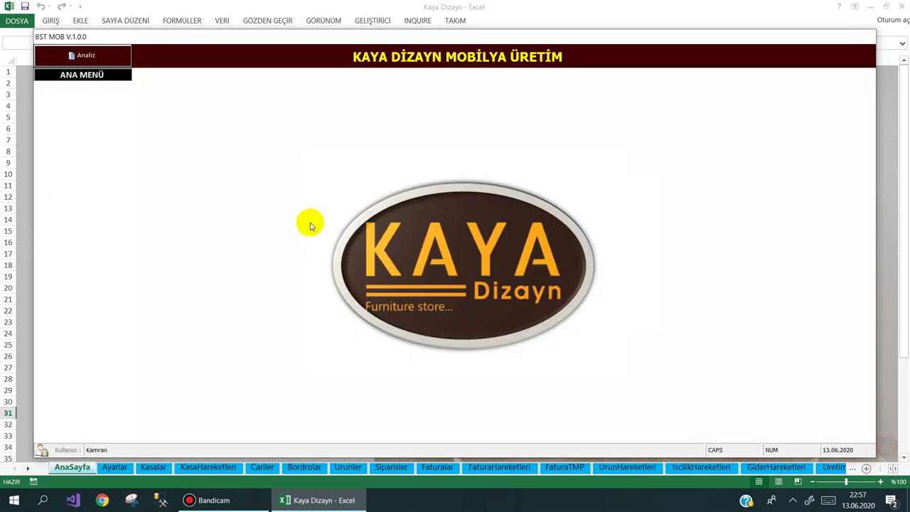
click(152, 270)
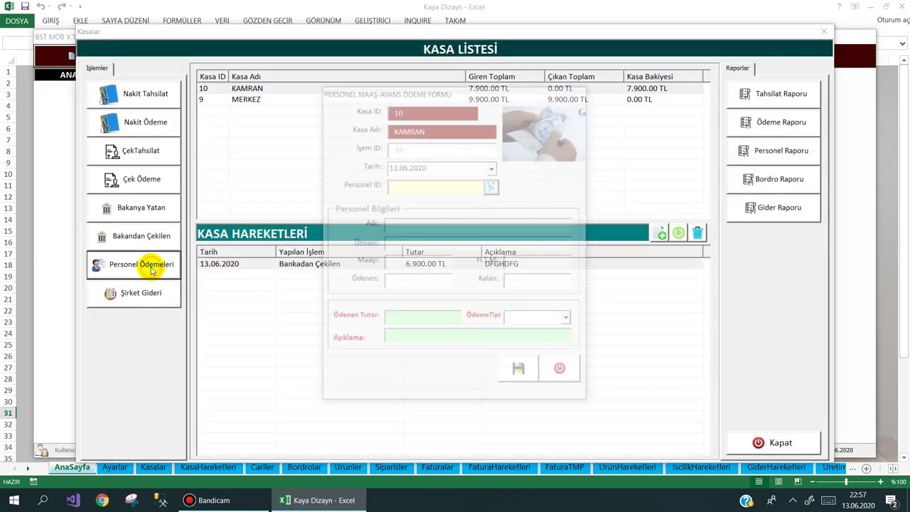
click(492, 187)
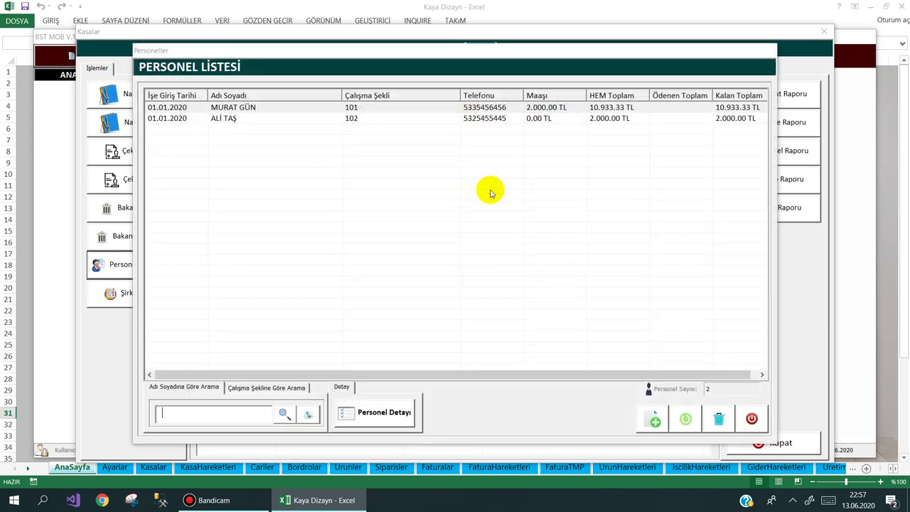
click(532, 119)
double_click(532, 120)
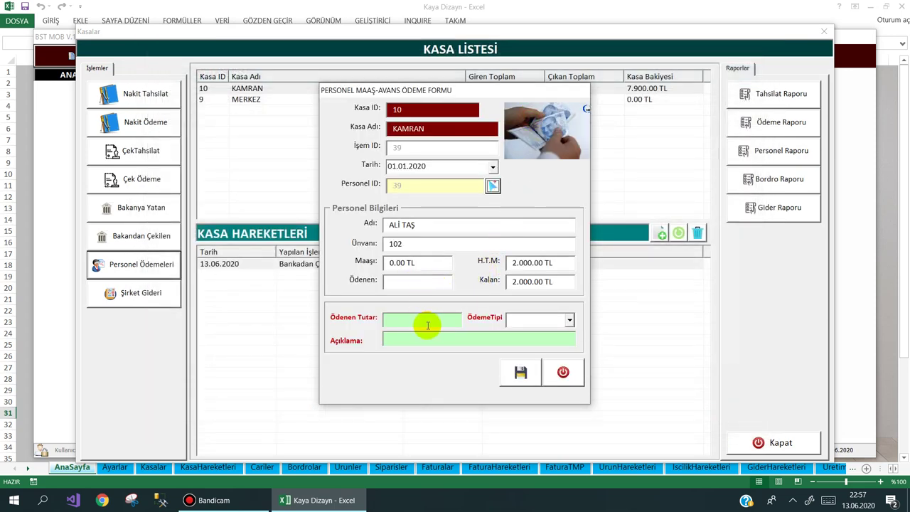
Save the 2,000 TL payment as an Avans with description 'MAAŞ'
text(200)
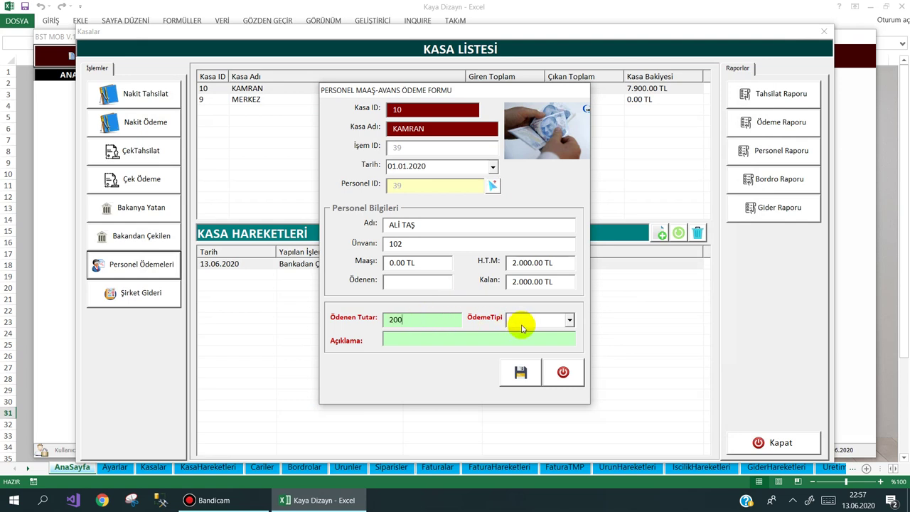
click(535, 322)
click(530, 333)
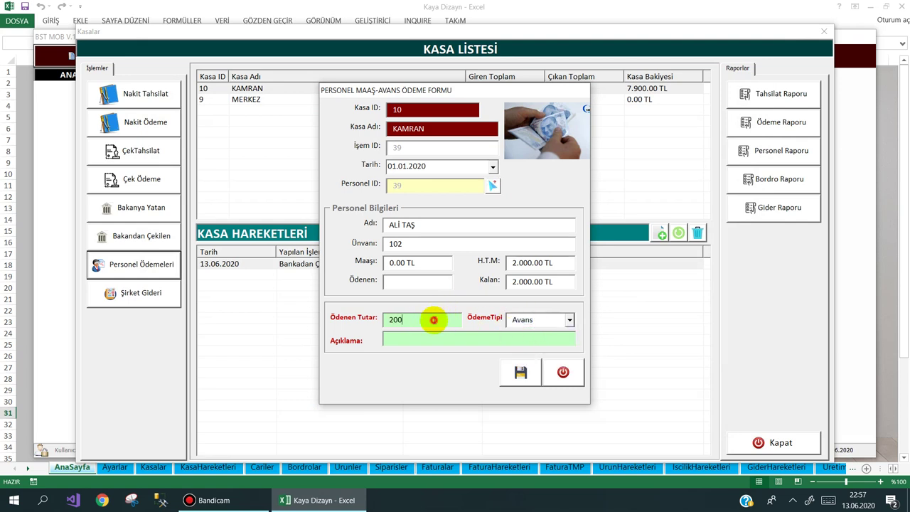
text(MAAŞ)
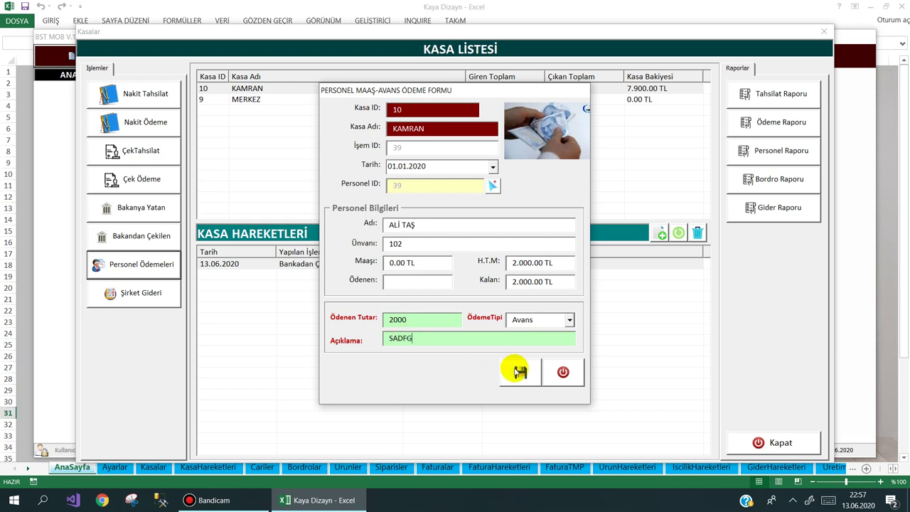
click(521, 372)
click(431, 289)
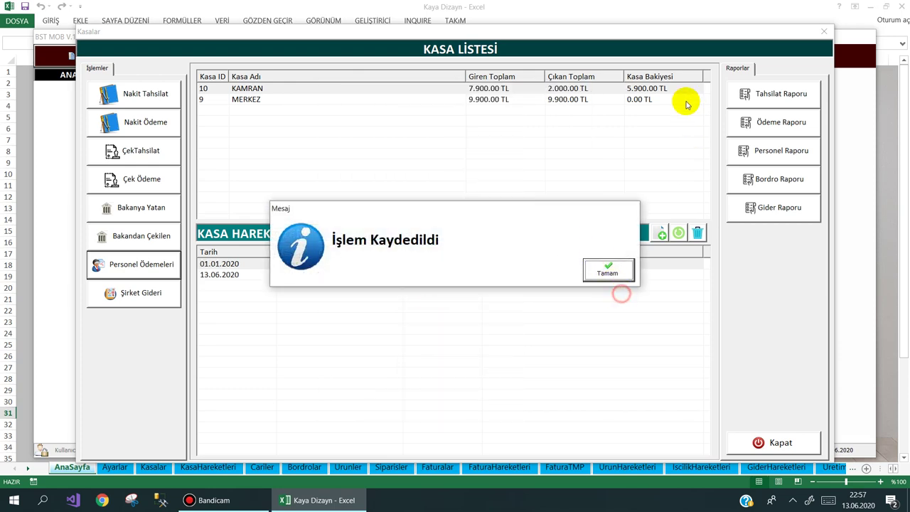
click(607, 270)
Check cash box 10's movements and the second employee's updated totals
click(644, 89)
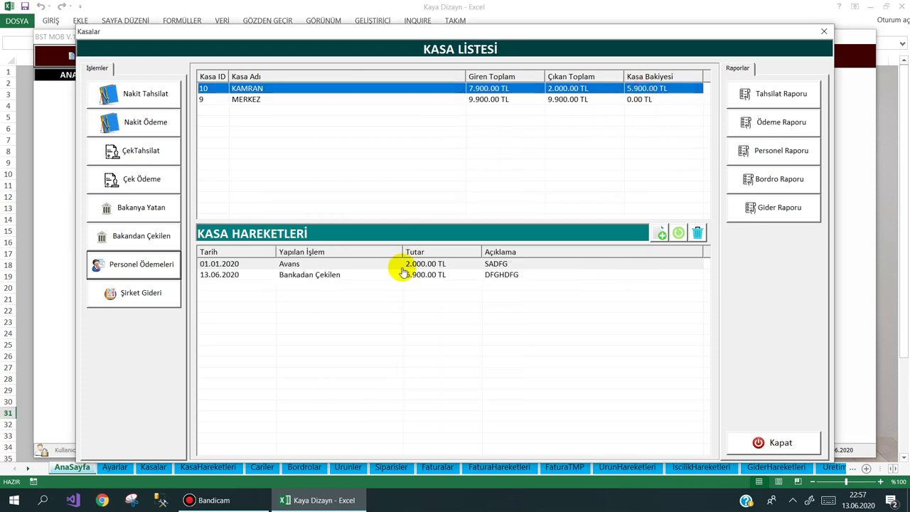
key(Escape)
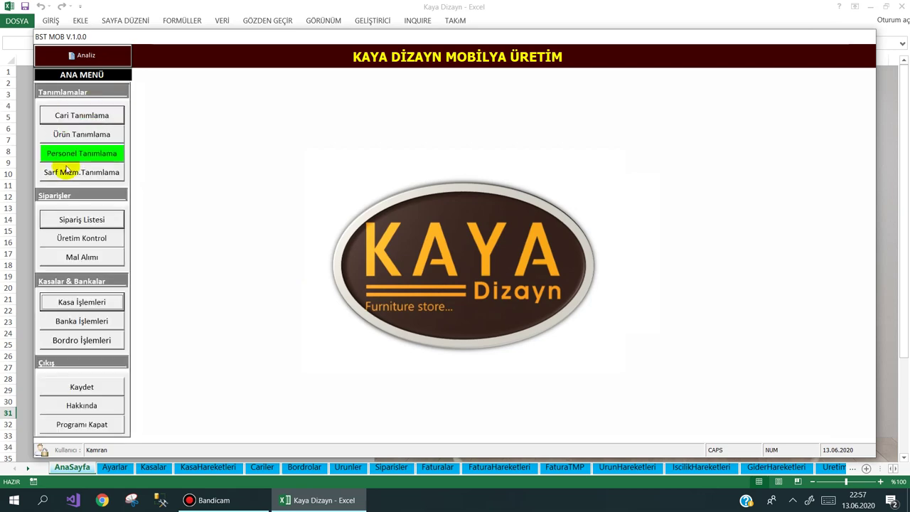
click(72, 155)
click(721, 121)
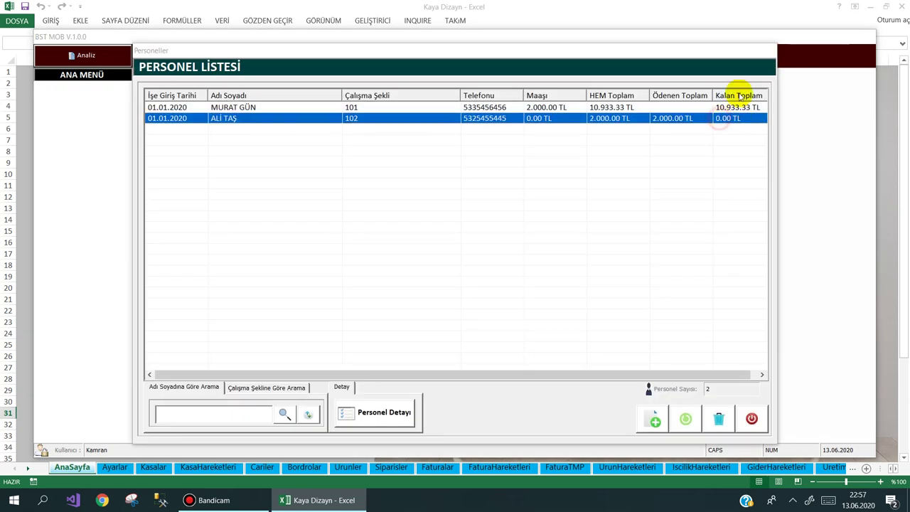
key(Escape)
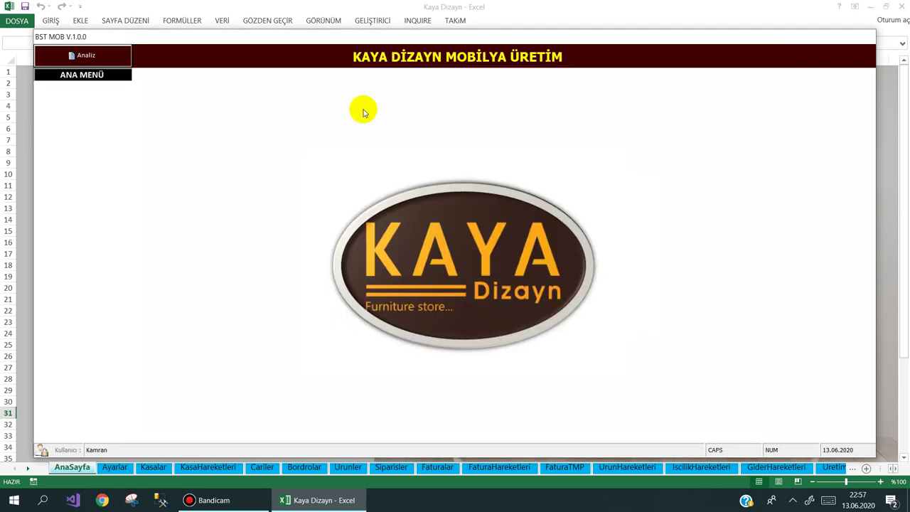
Save a 600 TL KİRA company expense from cash box 10
click(87, 302)
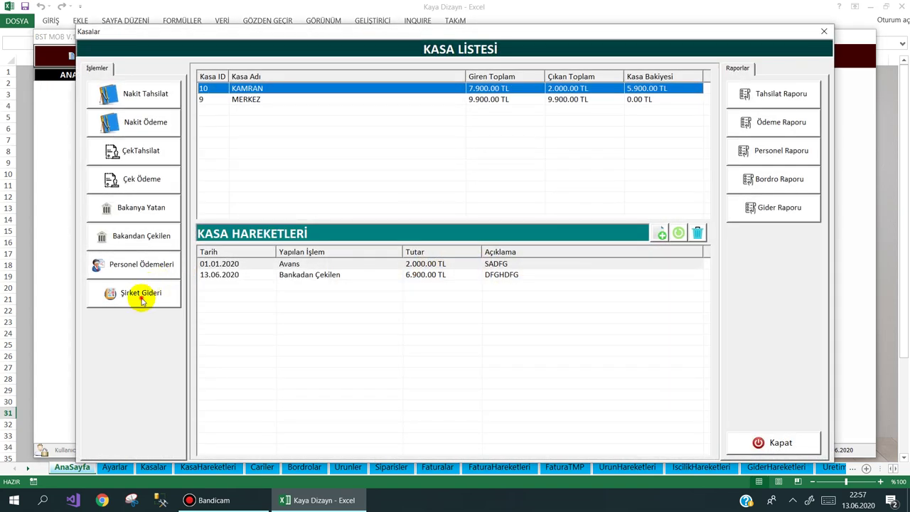
click(141, 300)
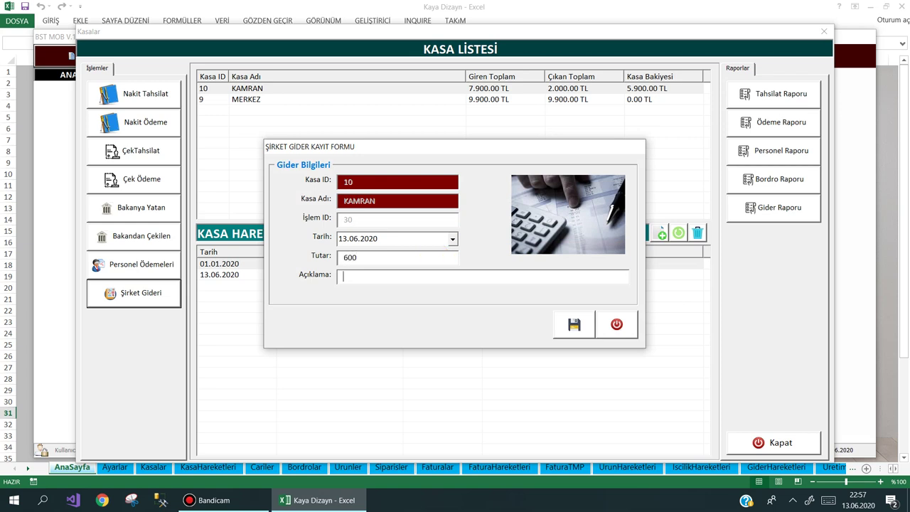
click(567, 321)
click(434, 290)
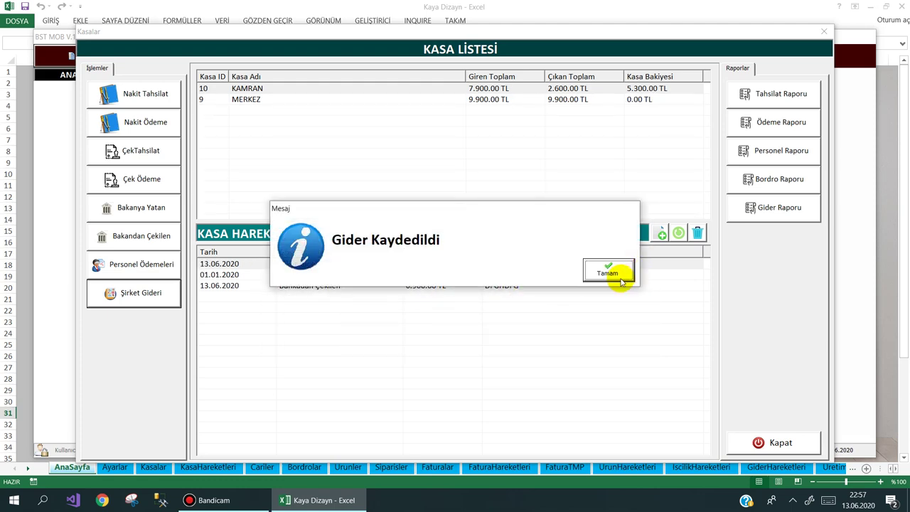
click(619, 278)
Compare the cash movements of cash box 10 and the MERKEZ box
click(633, 89)
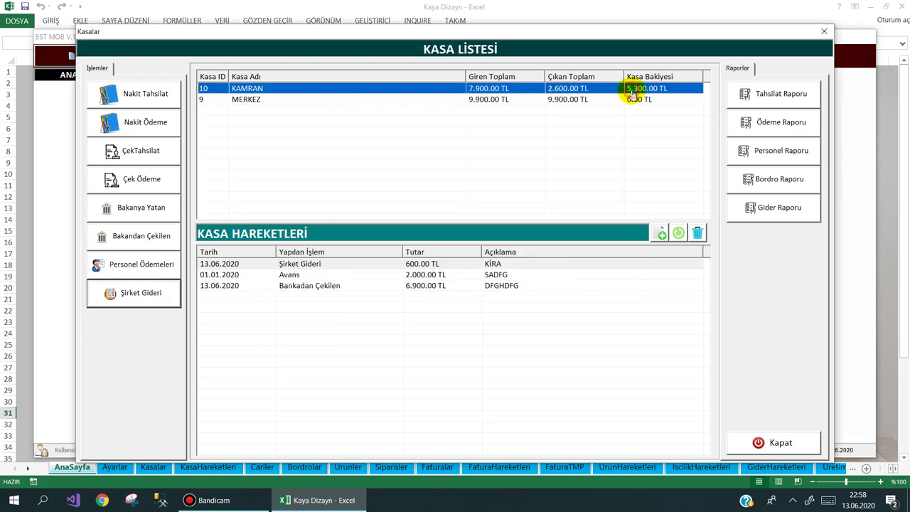
click(412, 274)
click(408, 285)
click(459, 99)
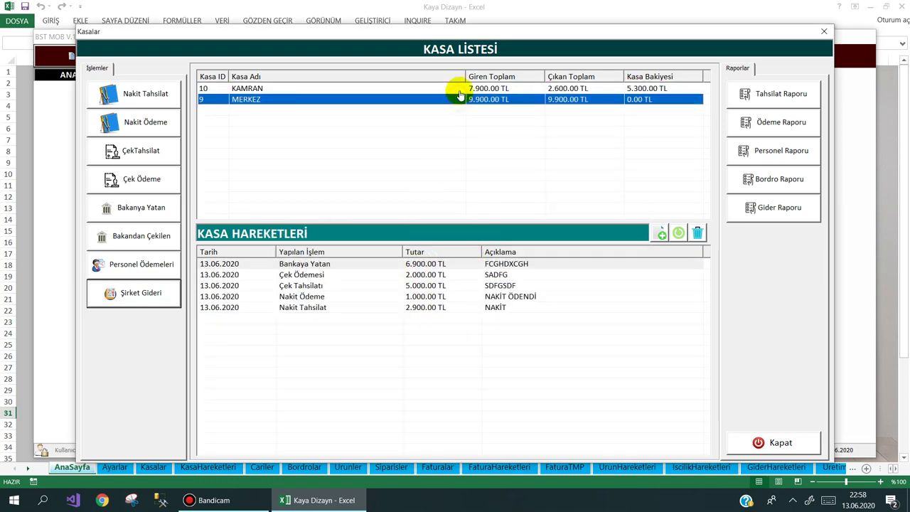
click(455, 88)
click(452, 99)
click(447, 88)
click(444, 100)
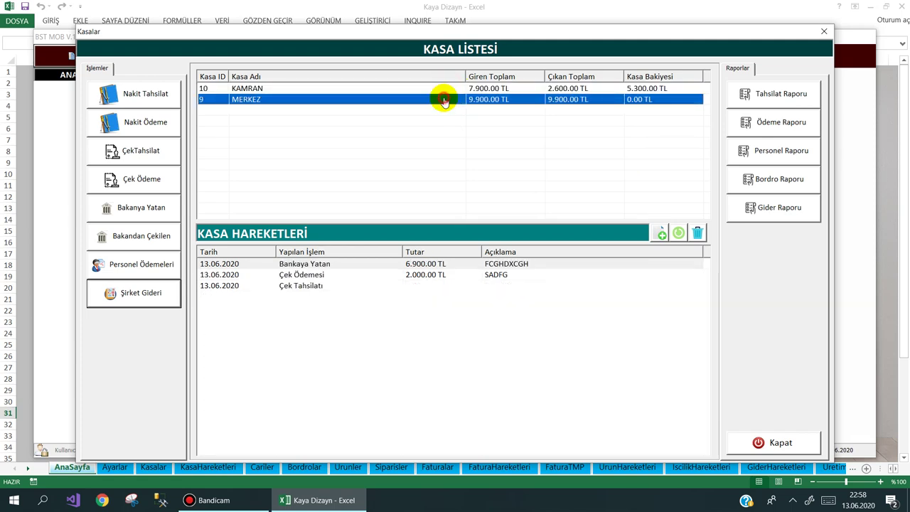
Review the company expense report for June and May, then close the cash box window
click(153, 298)
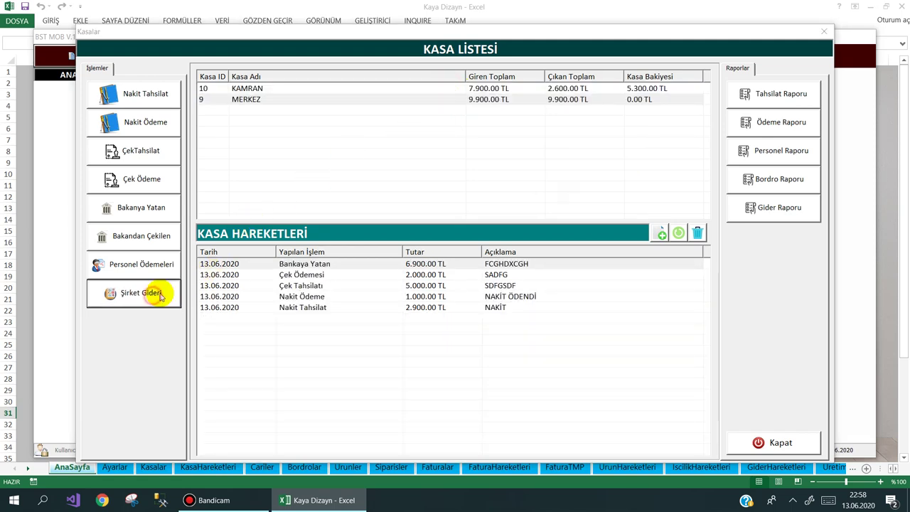
key(Escape)
click(753, 208)
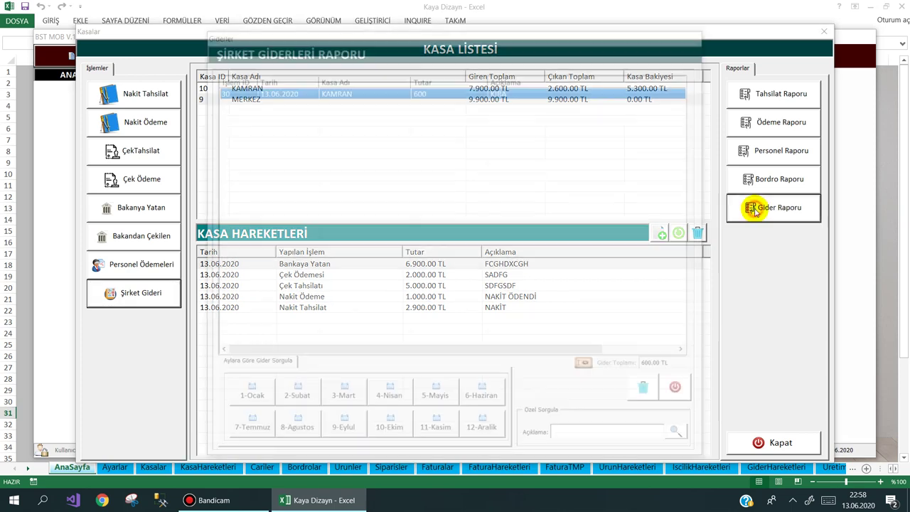
click(478, 398)
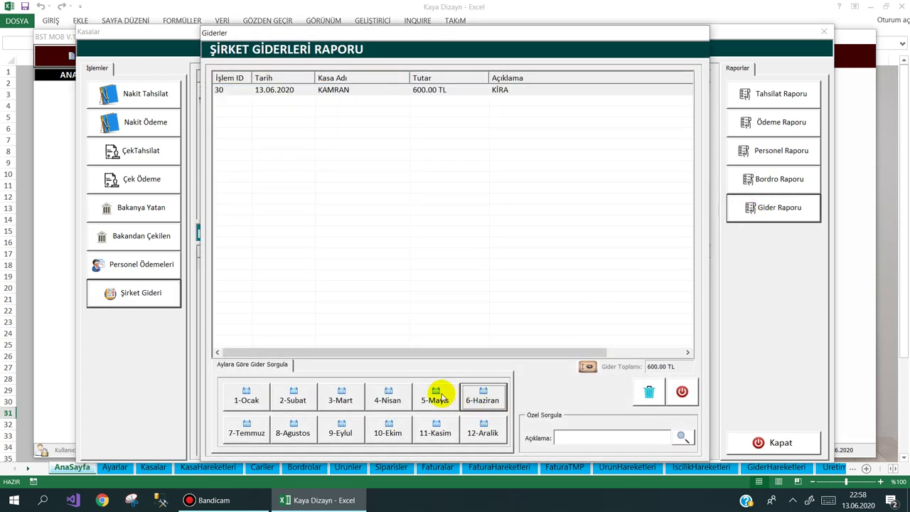
click(438, 396)
click(481, 397)
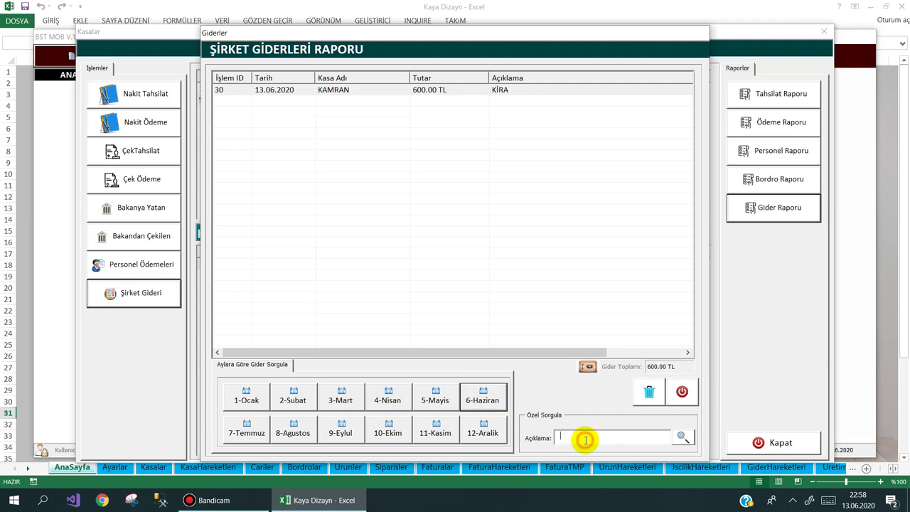
key(Escape)
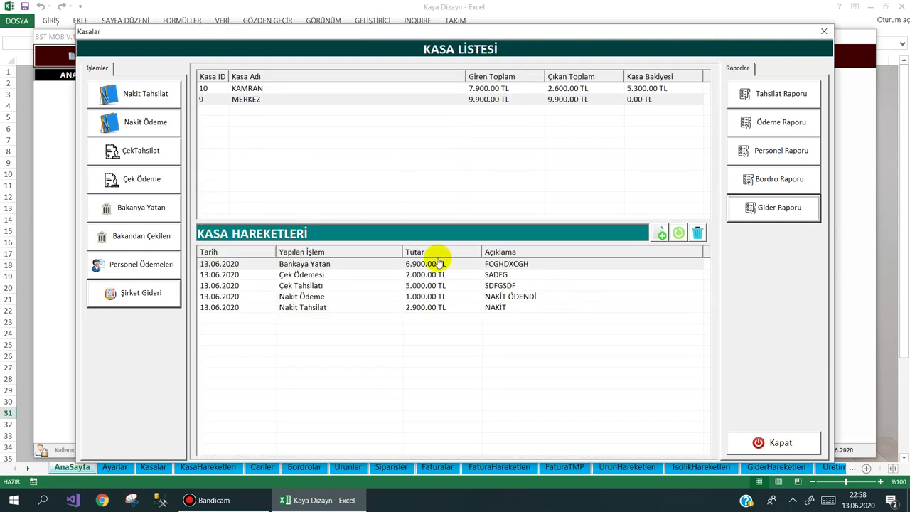
click(747, 213)
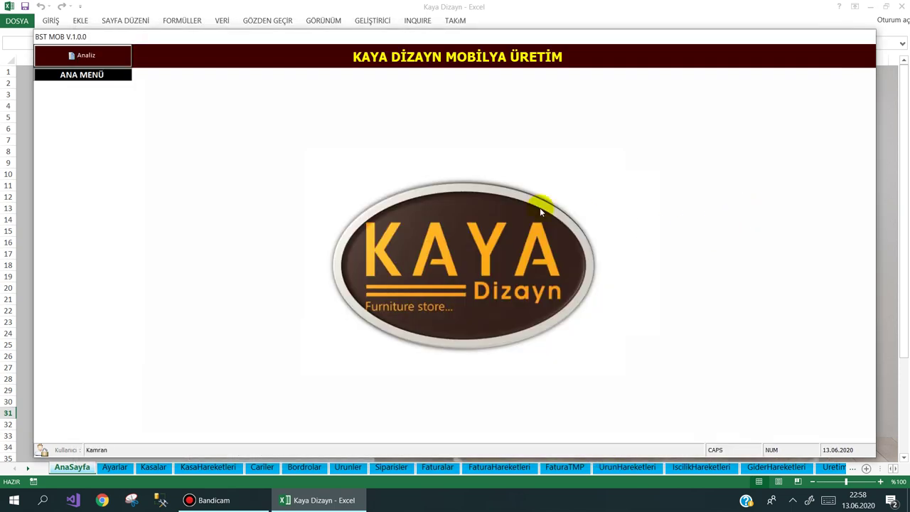
Save the workbook from ANA MENÜ and close the Kaya Dizayn program
click(107, 74)
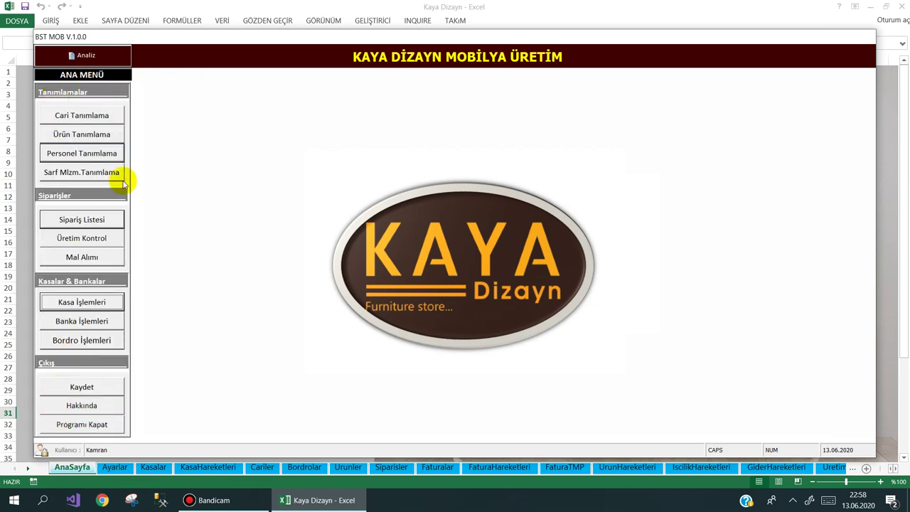
click(109, 377)
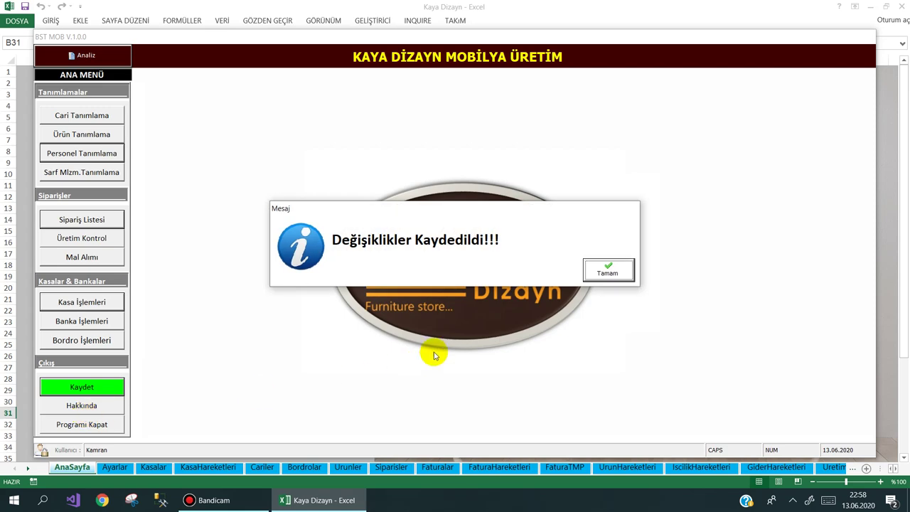
click(585, 277)
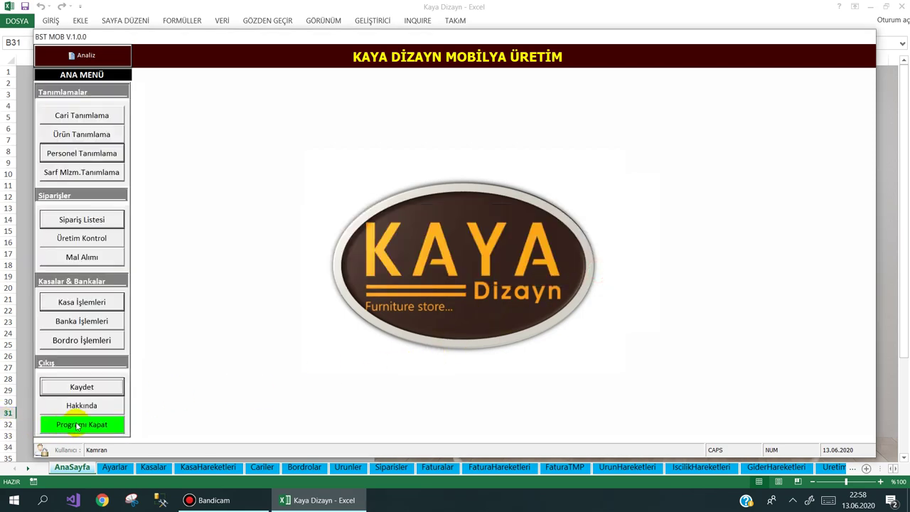
click(78, 425)
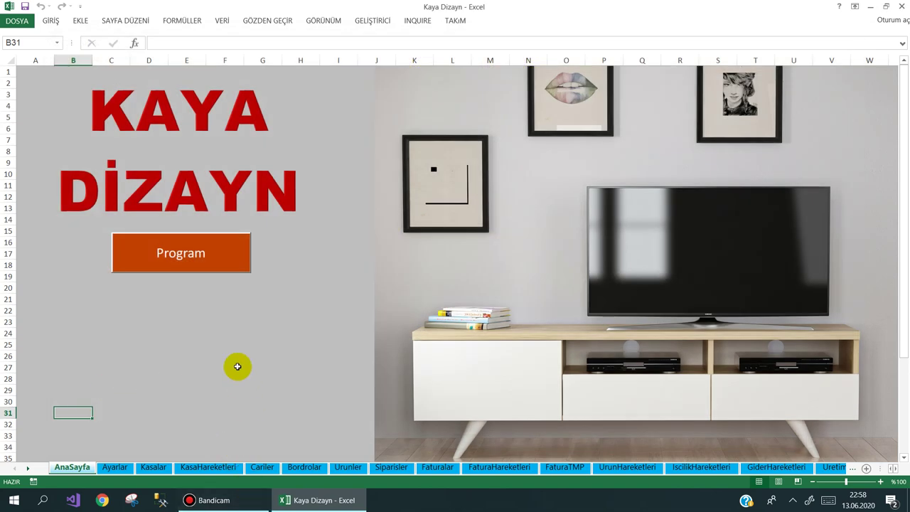
click(236, 499)
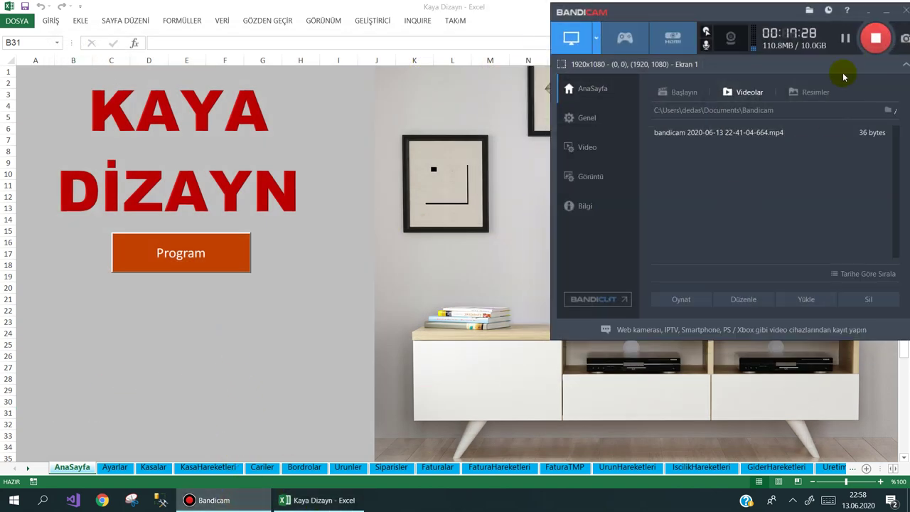